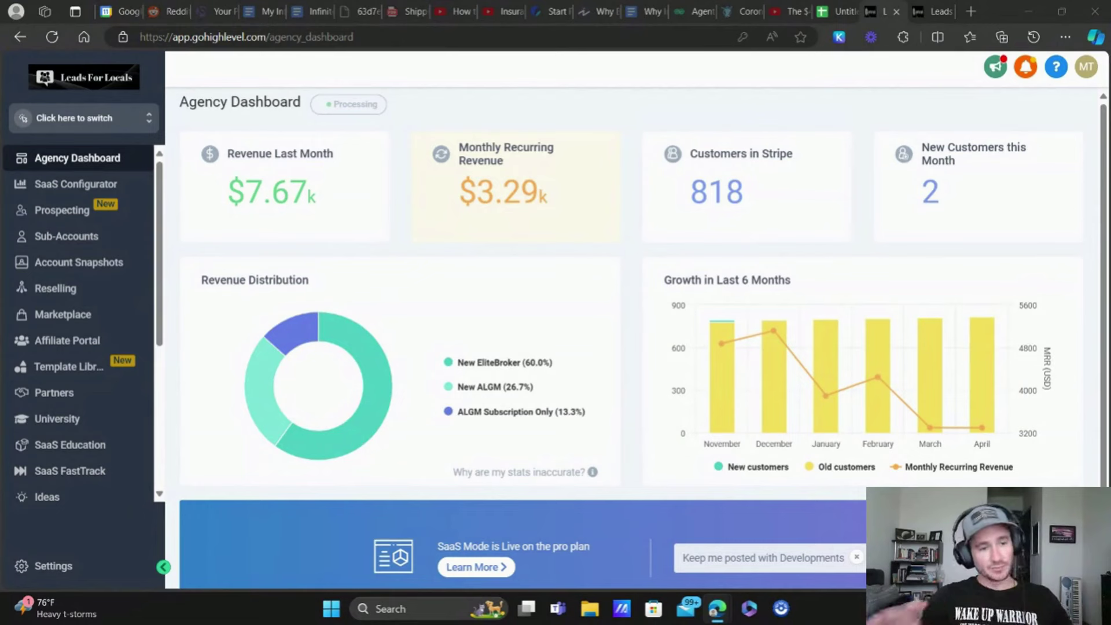
# Step: Open the agency's Phone Integration settings and bring up the sub-account switcher list
pyautogui.click(60, 566)
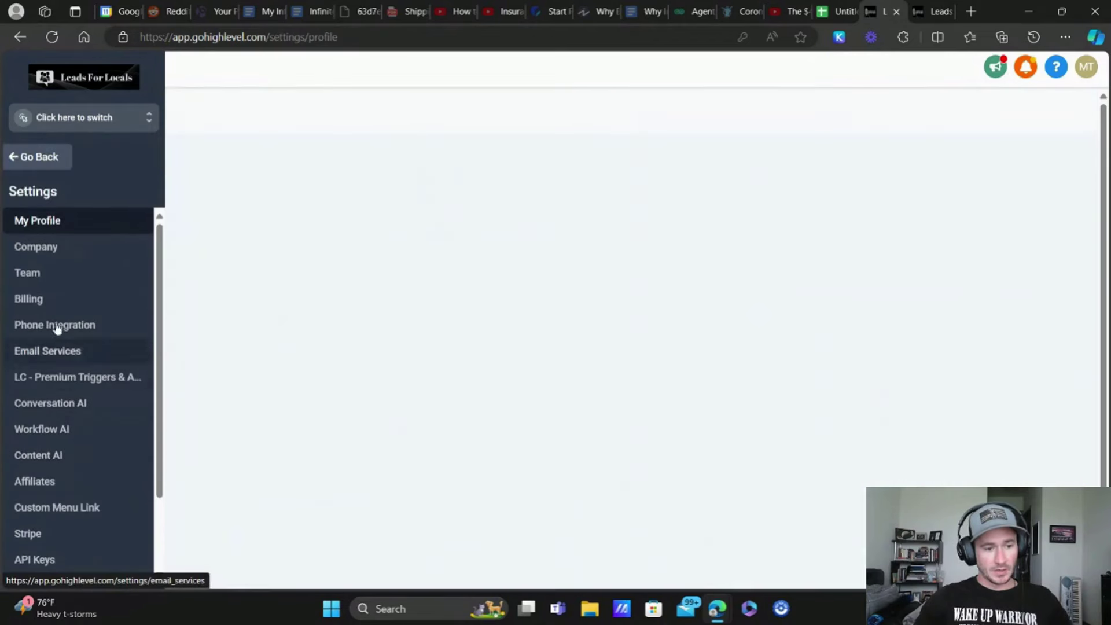
pyautogui.click(53, 323)
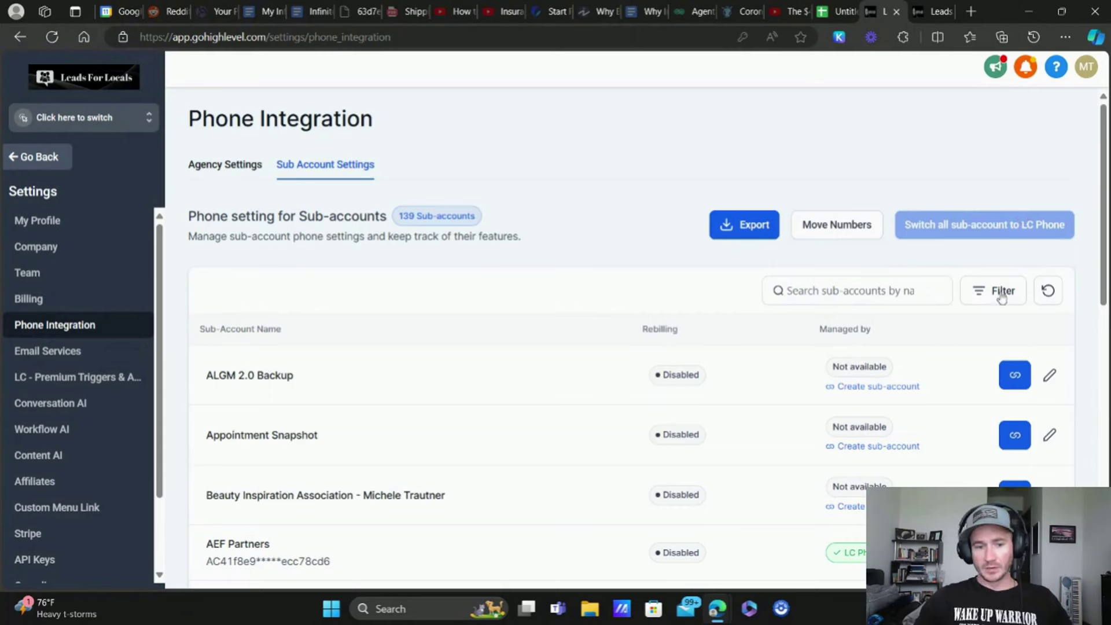
pyautogui.scroll(-1, 926, 336)
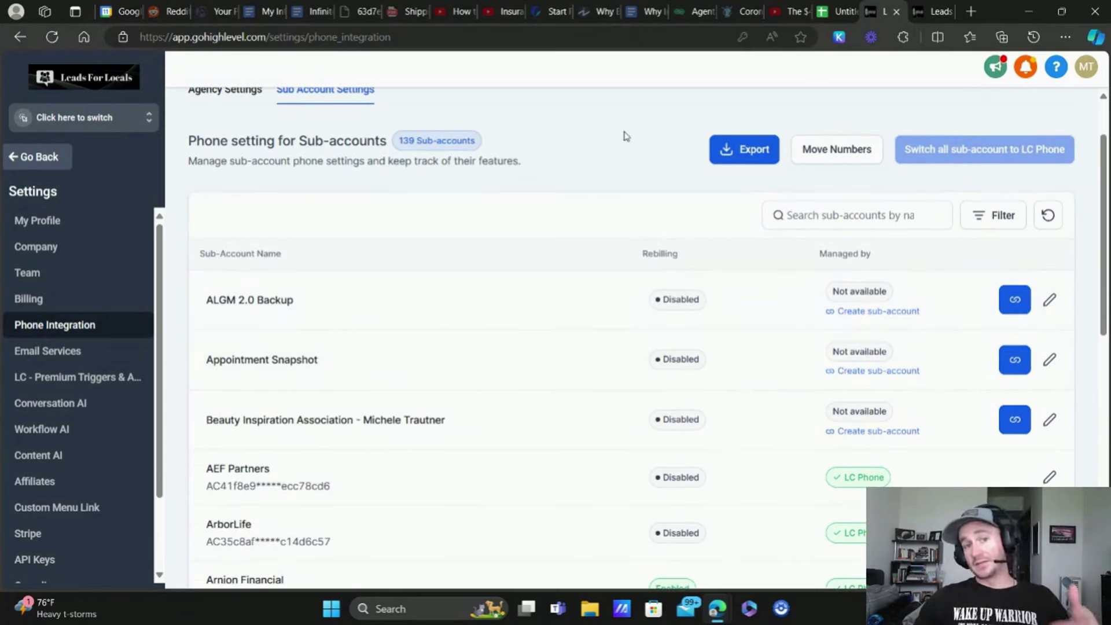
pyautogui.scroll(1, 590, 136)
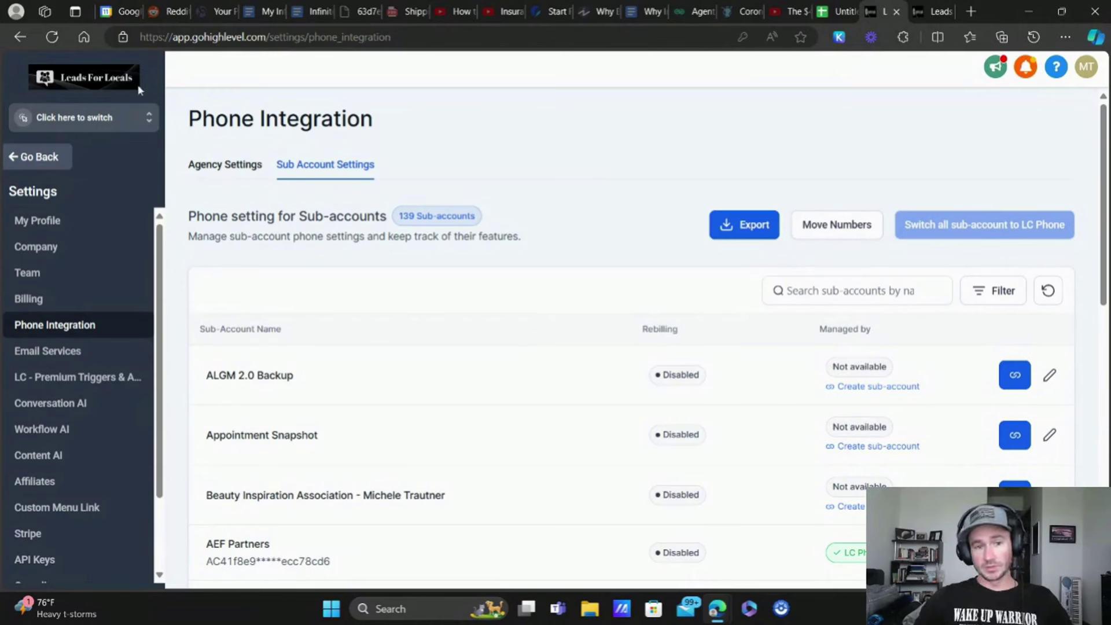
pyautogui.click(136, 119)
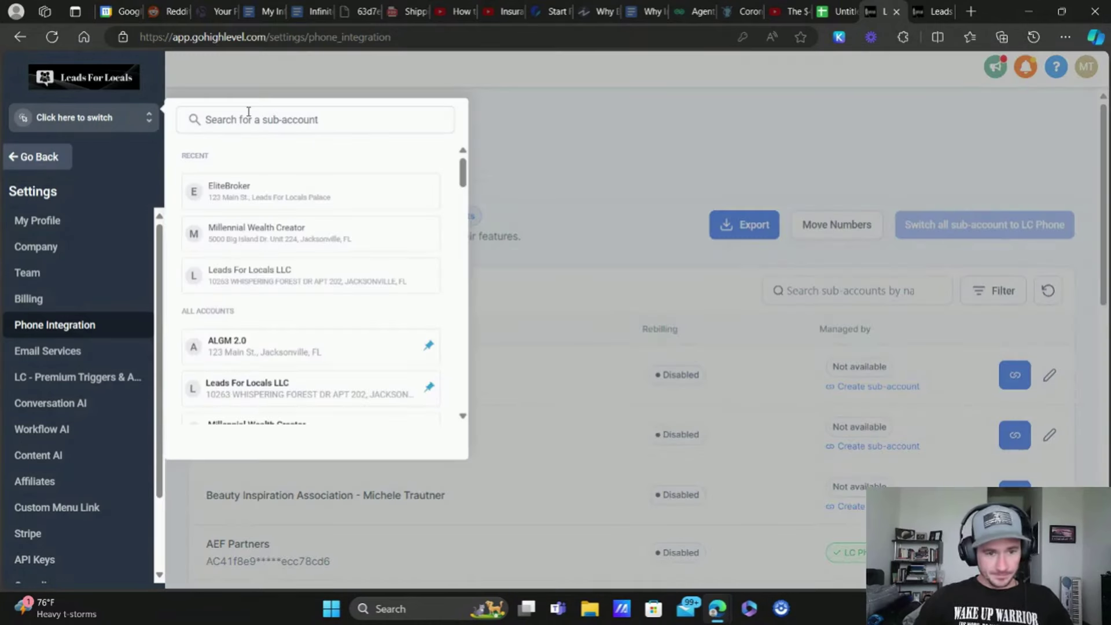
# Step: Switch into the Millennial Wealth Creator sub-account and view its phone numbers
pyautogui.click(255, 236)
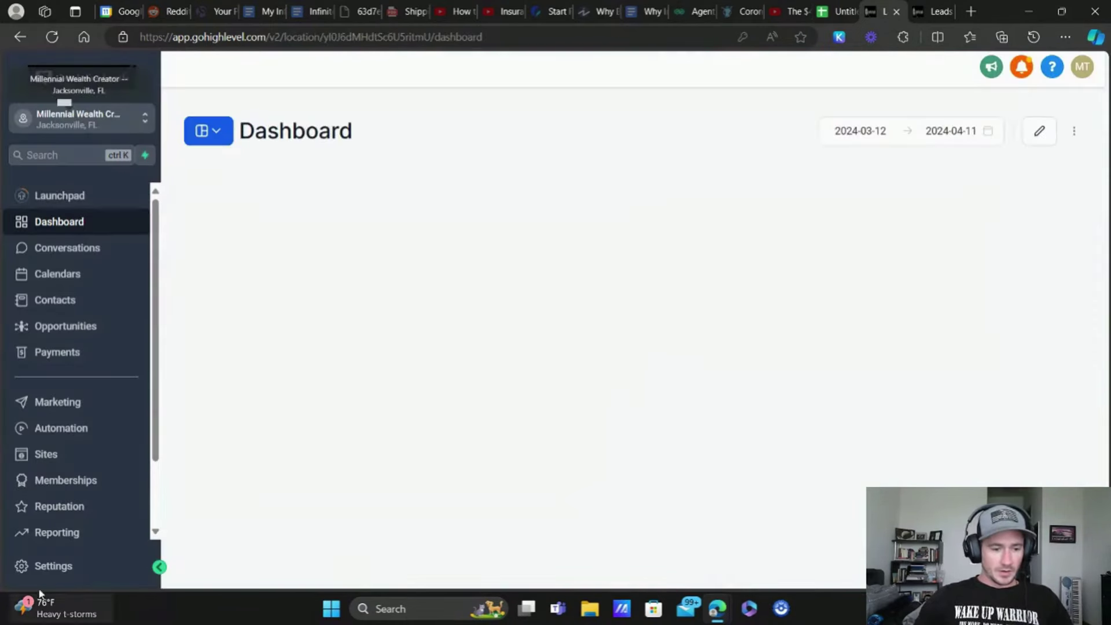
pyautogui.click(43, 570)
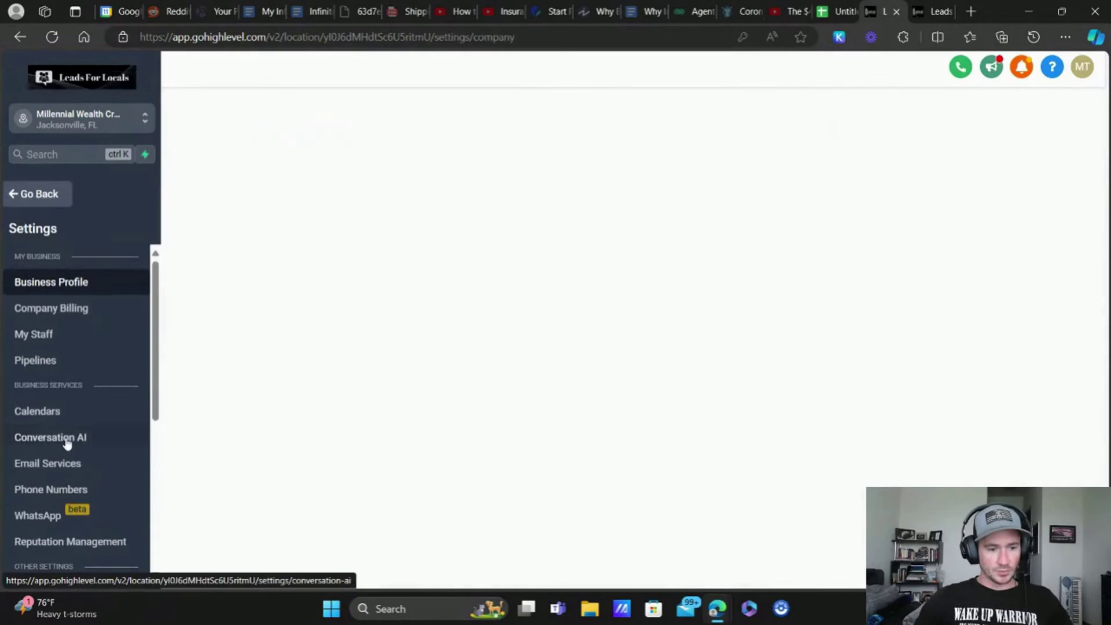
pyautogui.click(52, 491)
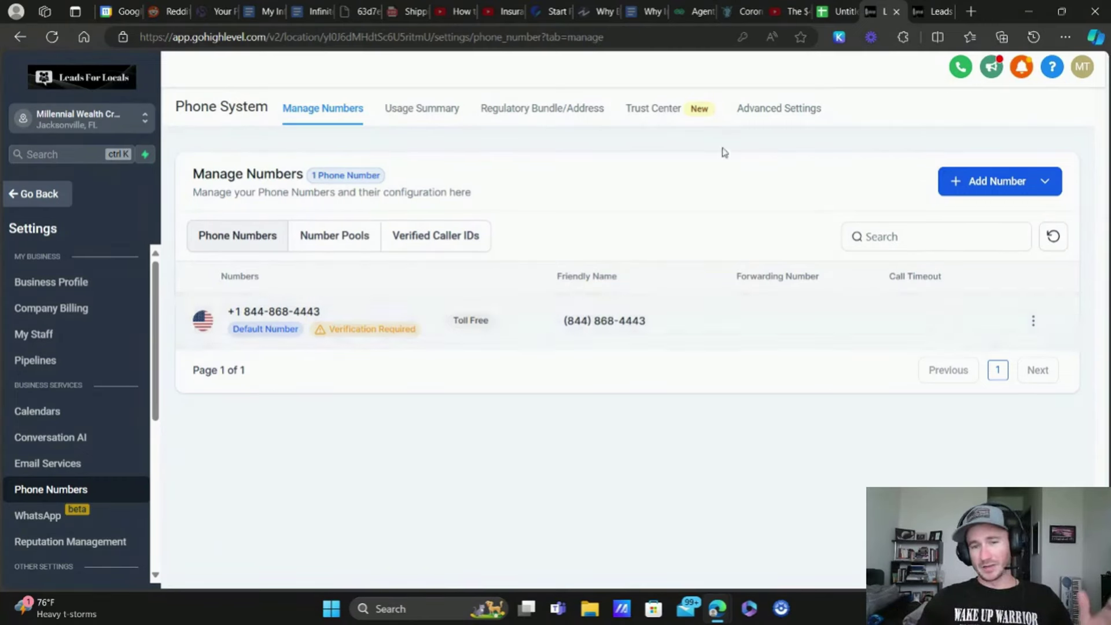
# Step: Start buying a phone number, filtered to toll-free numbers containing 844
pyautogui.click(1046, 184)
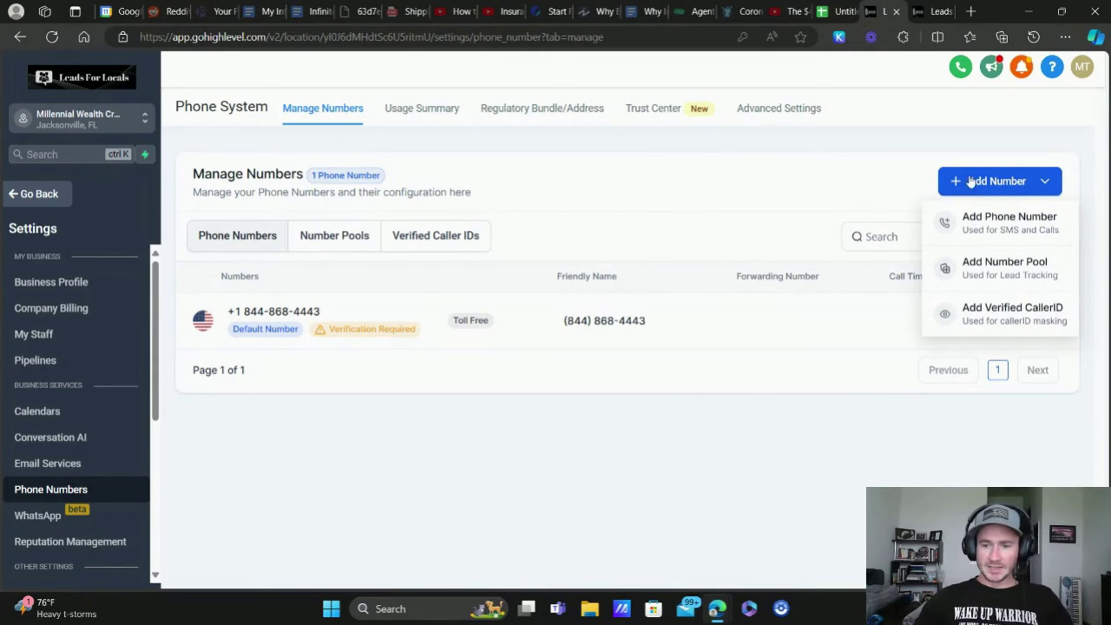
pyautogui.click(1018, 218)
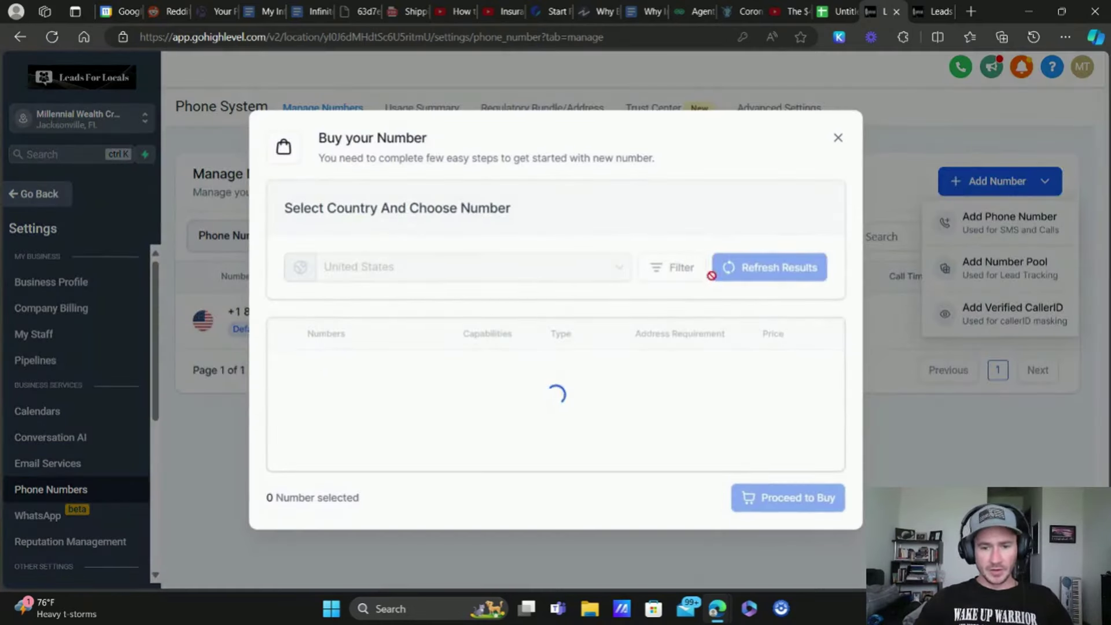
pyautogui.click(673, 213)
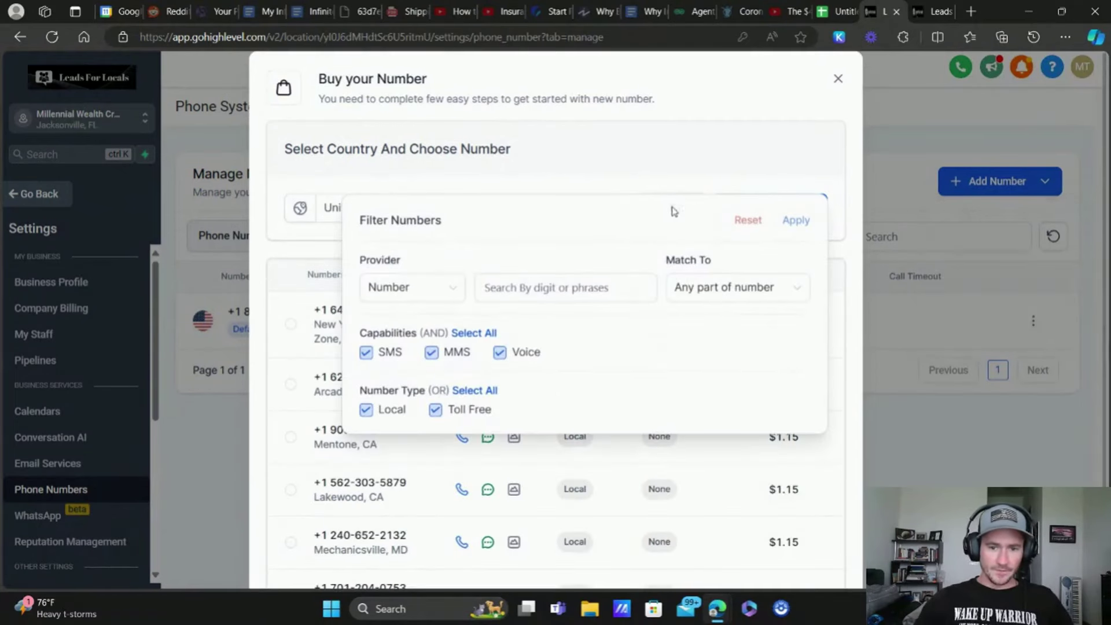
pyautogui.click(365, 410)
pyautogui.click(562, 290)
pyautogui.write('844')
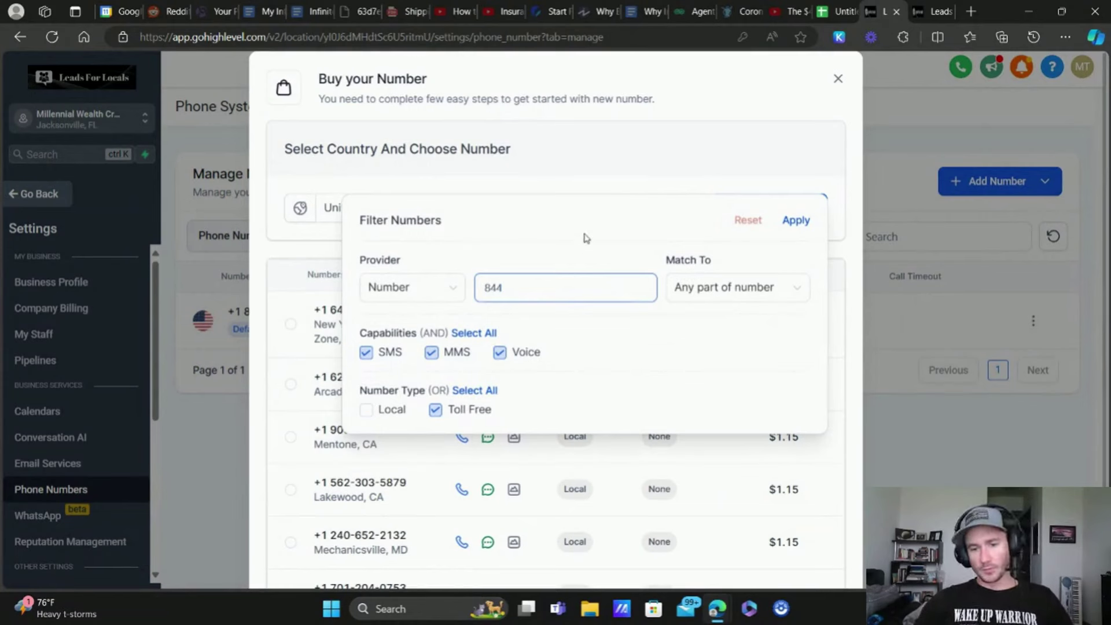
pyautogui.click(796, 221)
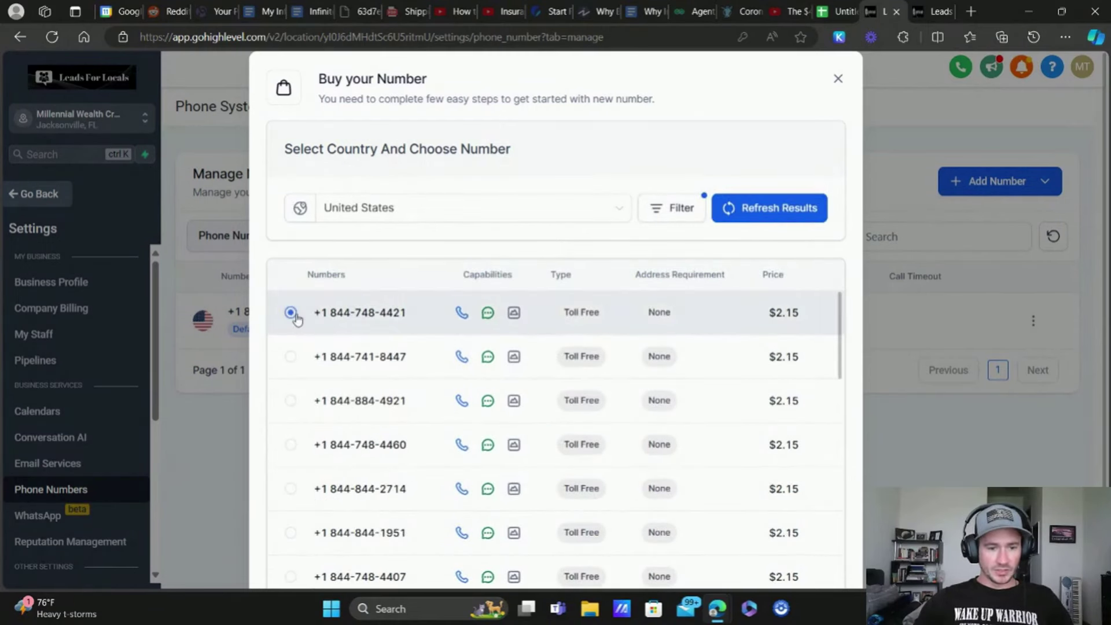
# Step: Select the first toll-free 844 number, priced at $2.15
pyautogui.scroll(-10, 727, 317)
pyautogui.click(833, 472)
pyautogui.scroll(-2, 829, 471)
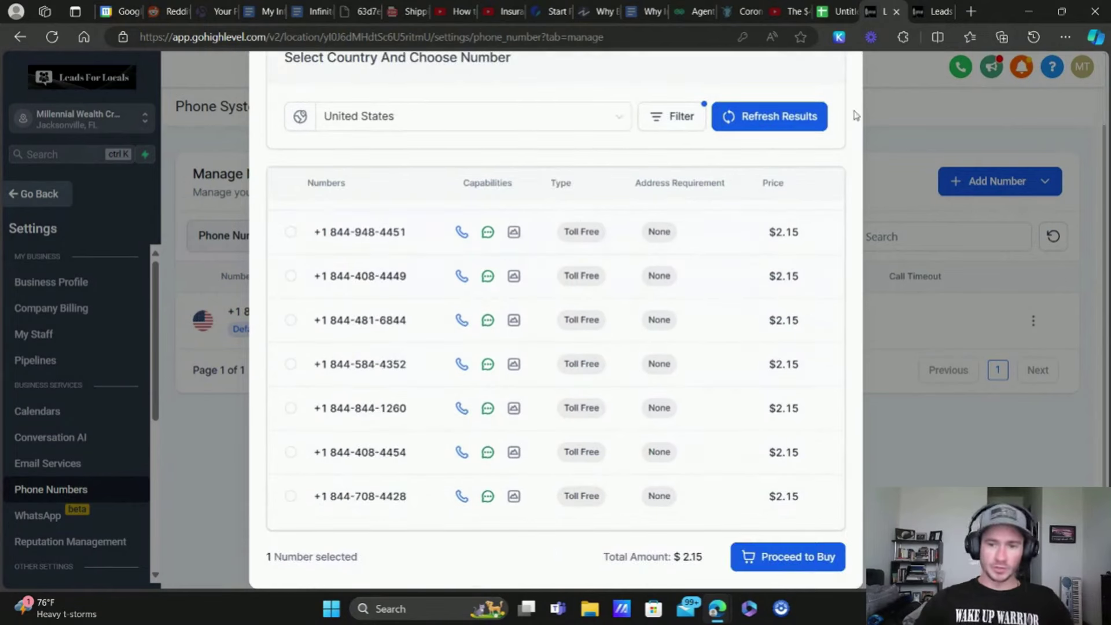
pyautogui.scroll(2, 844, 81)
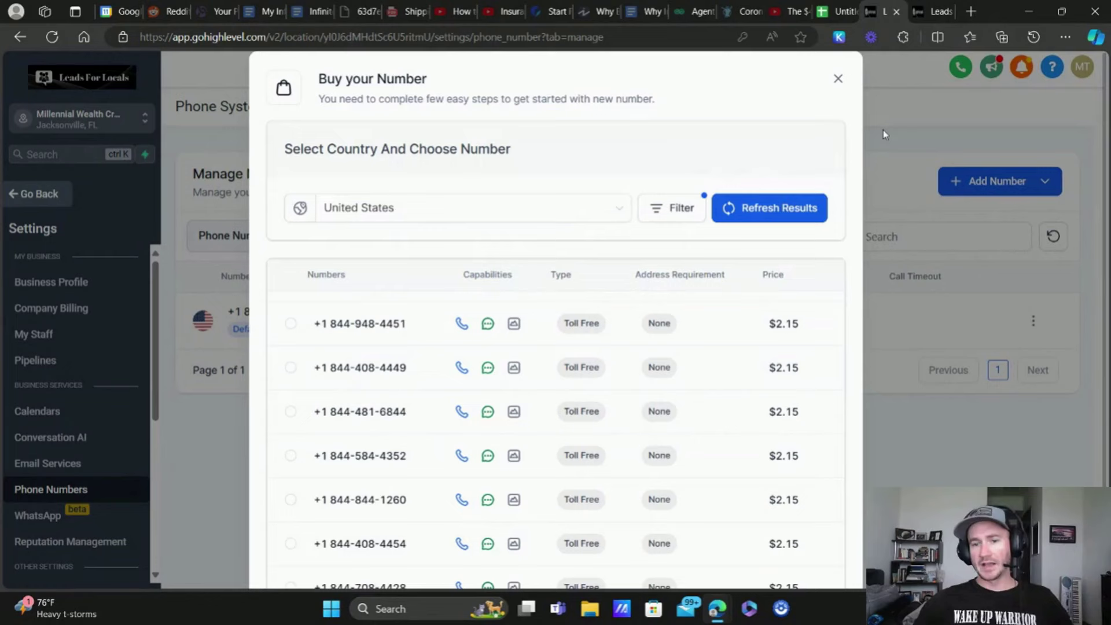
# Step: Drop the purchase and begin toll-free verification with legal entity name 'Millennial Wealth Creator'
pyautogui.click(838, 79)
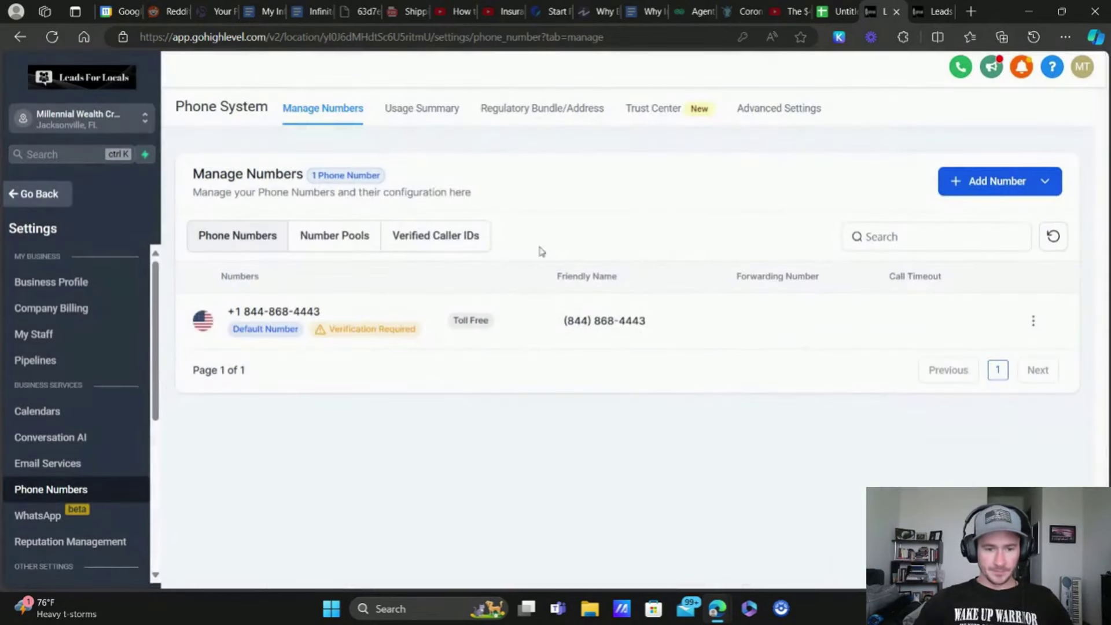
pyautogui.click(378, 332)
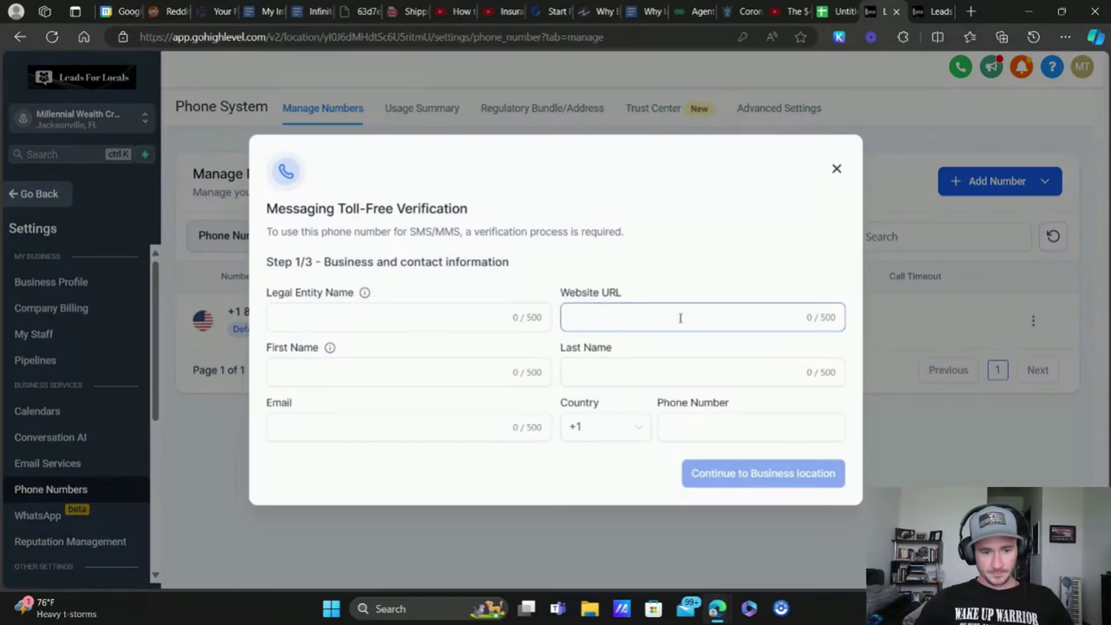
pyautogui.click(337, 314)
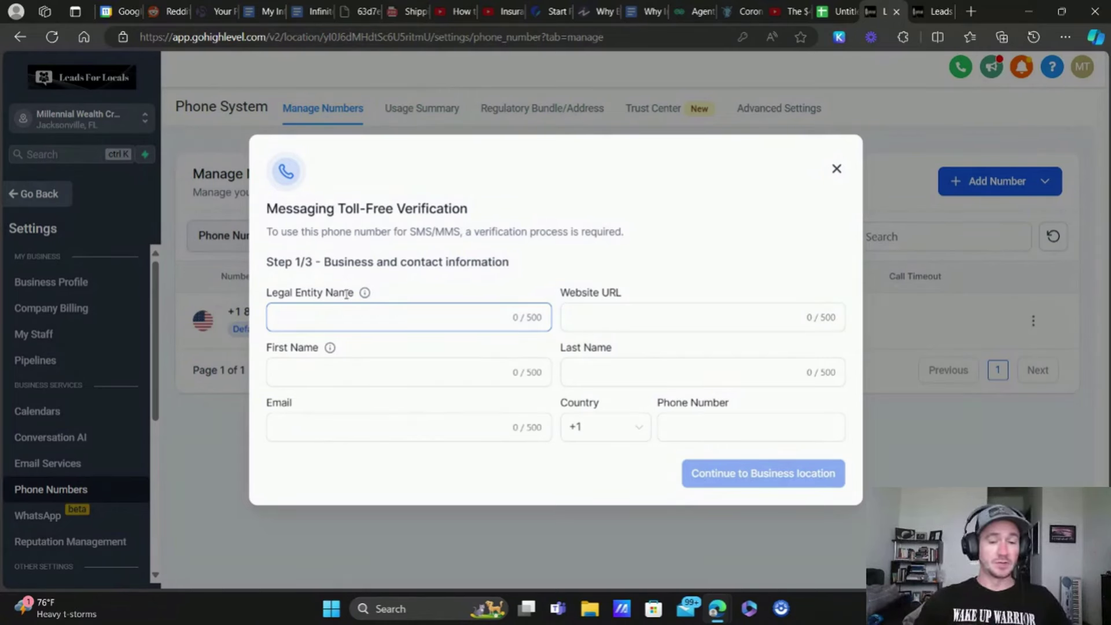
pyautogui.write('Millennial')
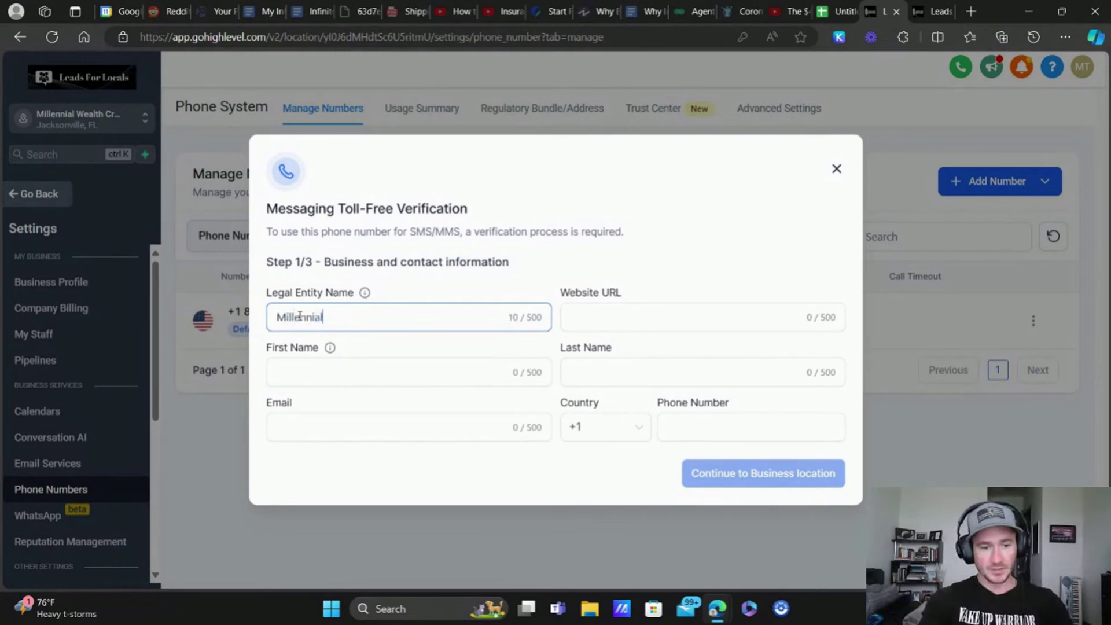
pyautogui.write(' Wealth Creator')
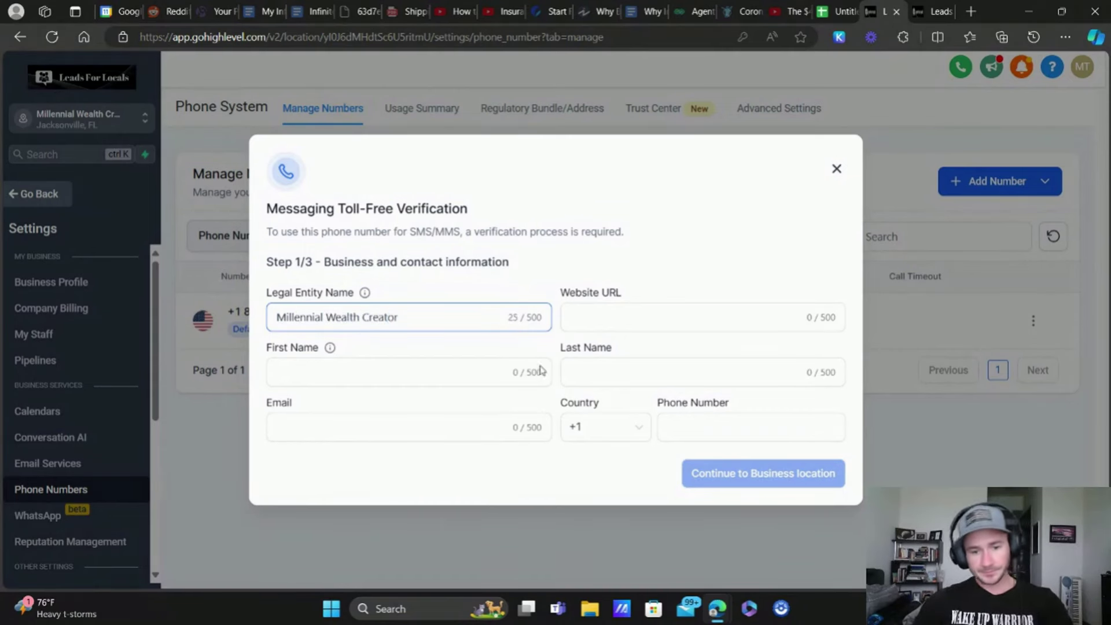
# Step: Fill in placeholder website, contact first and last name, a test email and contact phone number
pyautogui.click(627, 316)
pyautogui.write('sdfsdfs')
pyautogui.click(331, 374)
pyautogui.write('sdfsdf')
pyautogui.click(586, 379)
pyautogui.write('sdfs')
pyautogui.click(327, 421)
pyautogui.write('test@test.com')
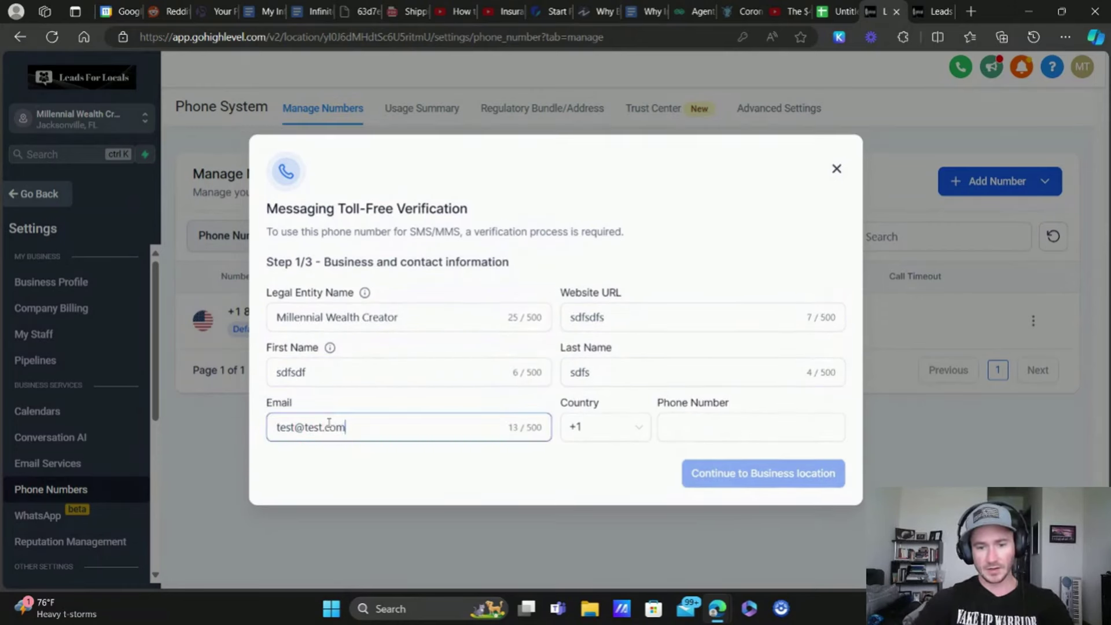
pyautogui.click(766, 417)
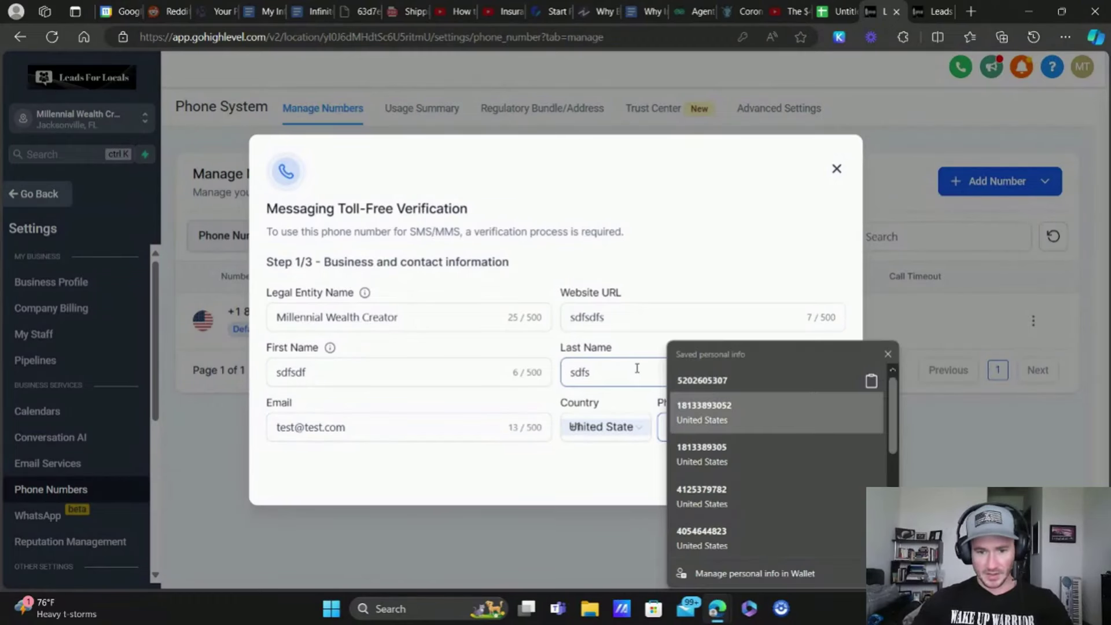
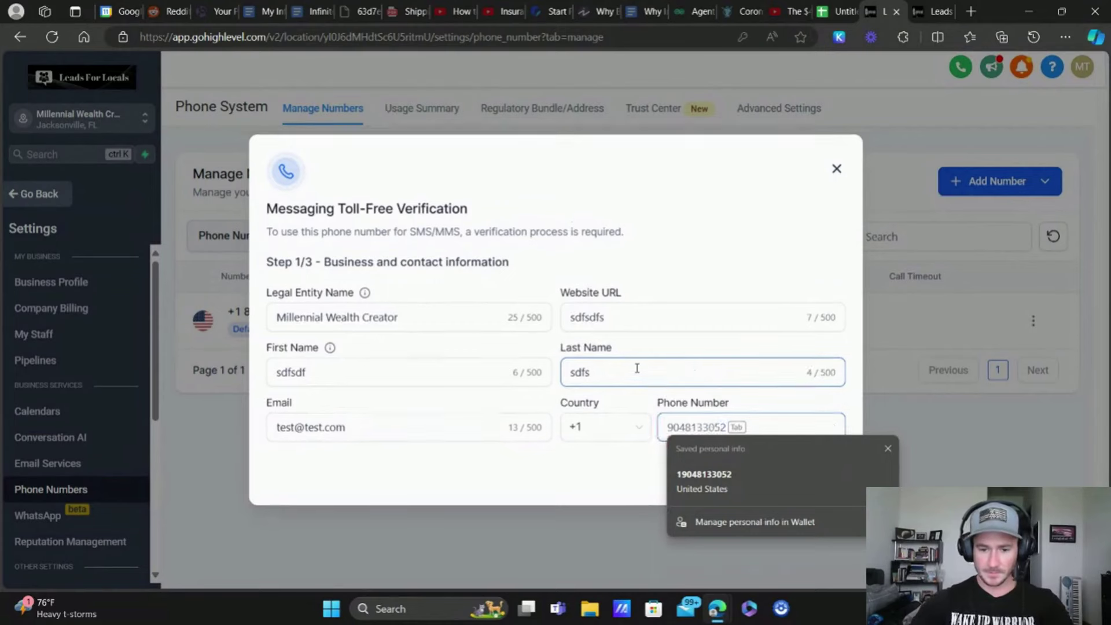
pyautogui.click(787, 267)
# Step: Enter the business location: state FL, a street address, city Jax, postal code 1234
pyautogui.click(774, 473)
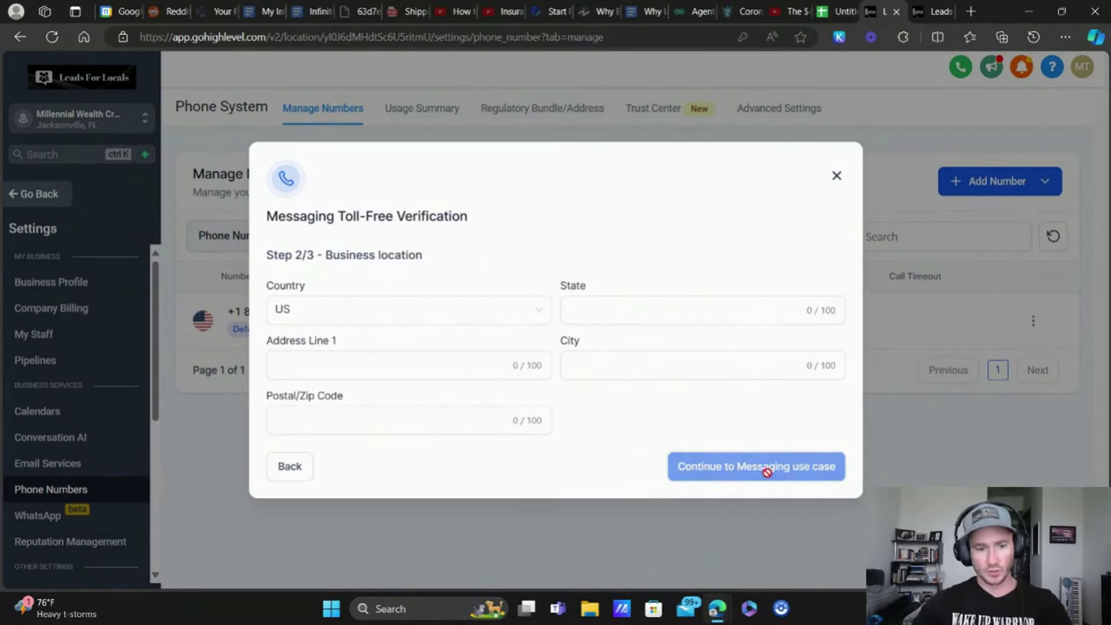
pyautogui.click(607, 321)
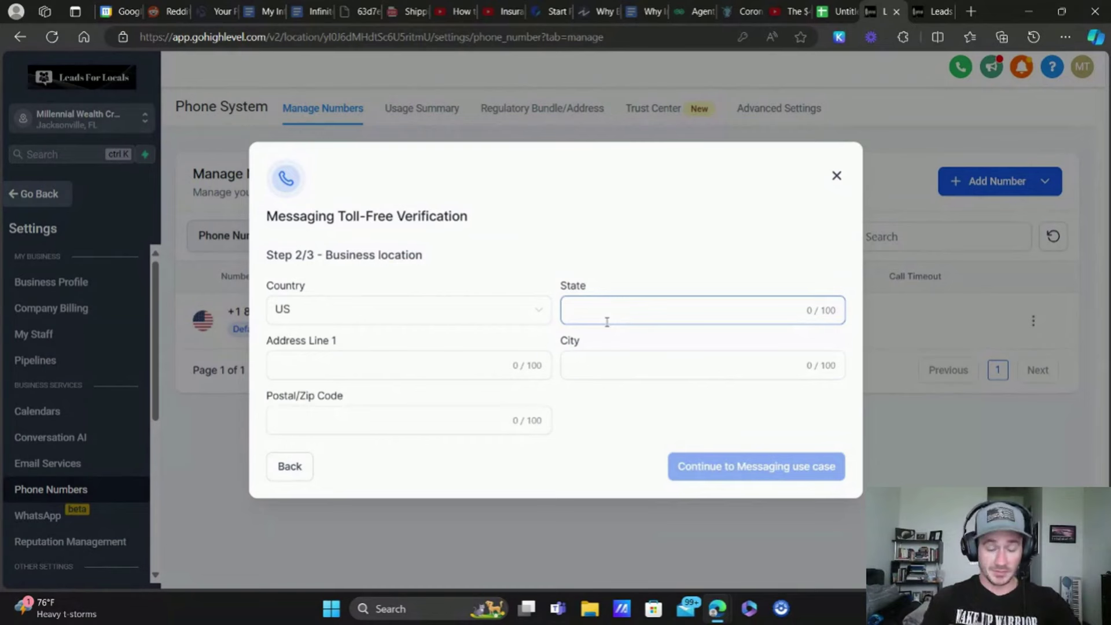
pyautogui.click(429, 268)
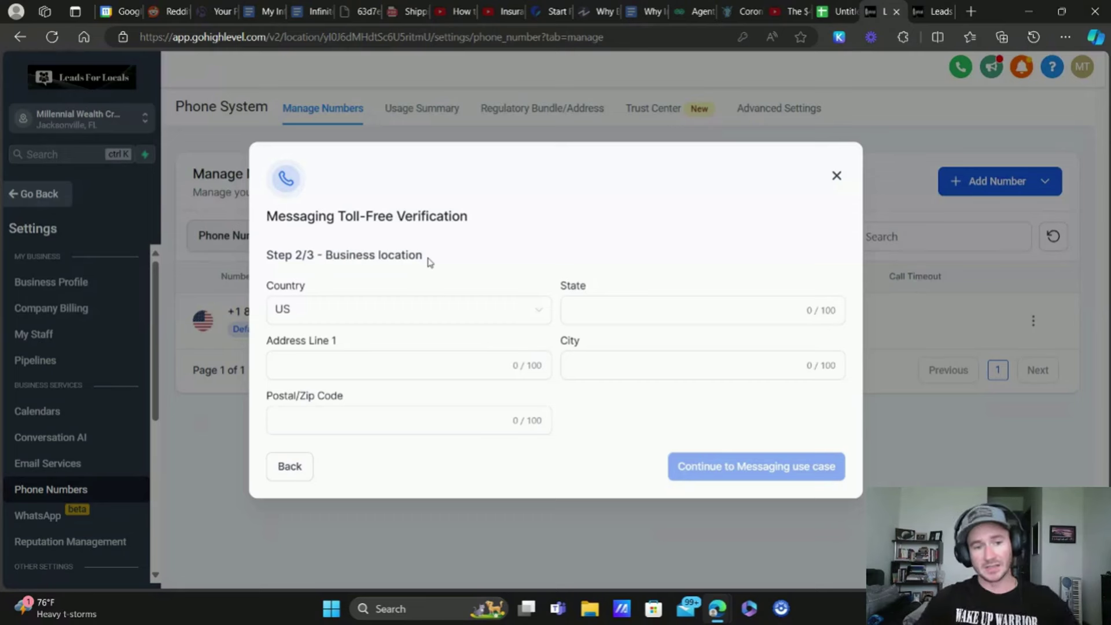
pyautogui.click(616, 314)
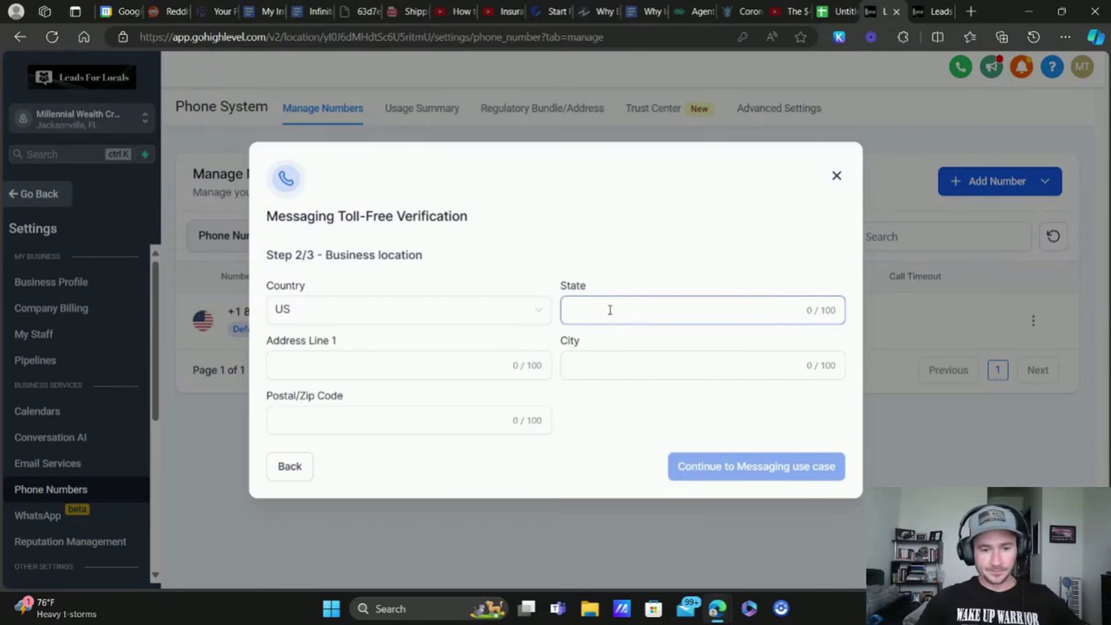
pyautogui.write('FL')
pyautogui.click(434, 365)
pyautogui.write('wereqwer')
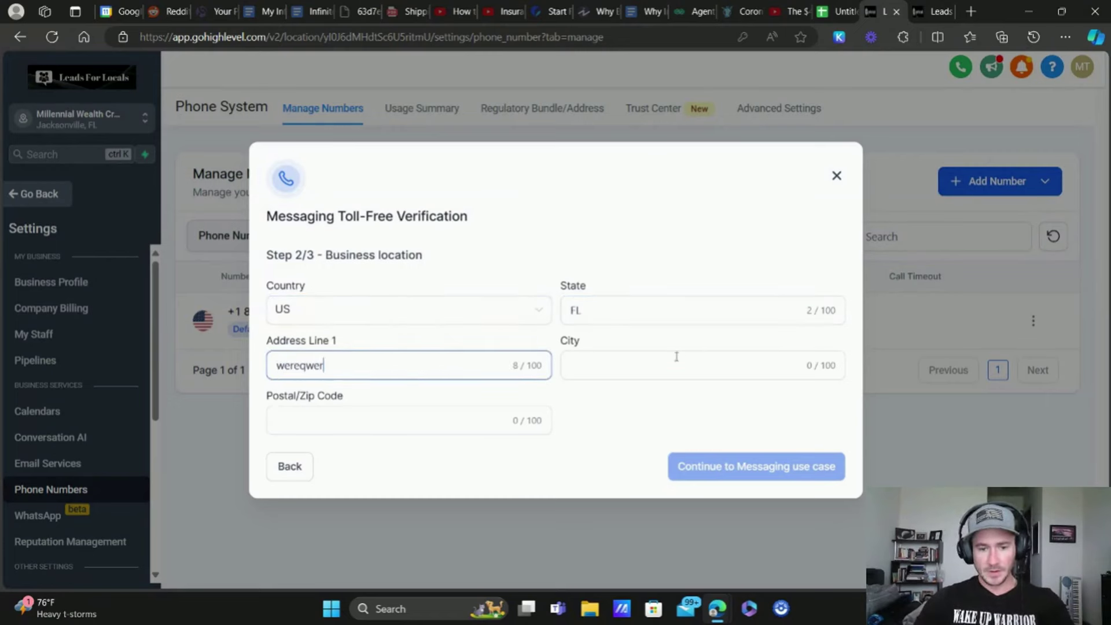
pyautogui.click(680, 363)
pyautogui.write('Jax')
pyautogui.click(330, 427)
pyautogui.write('12345')
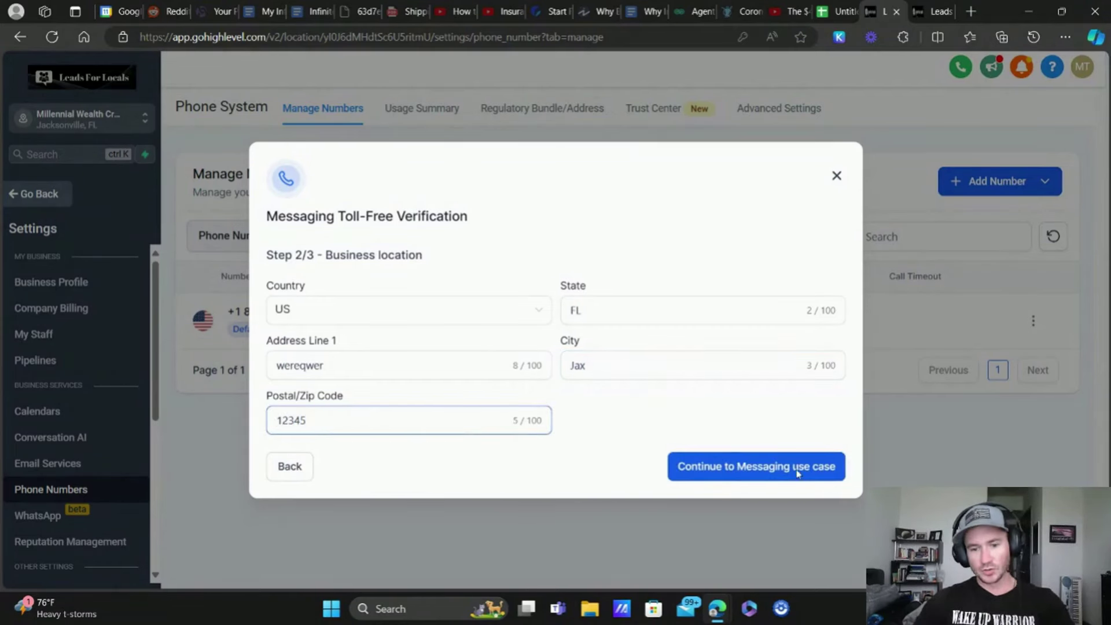
pyautogui.click(797, 466)
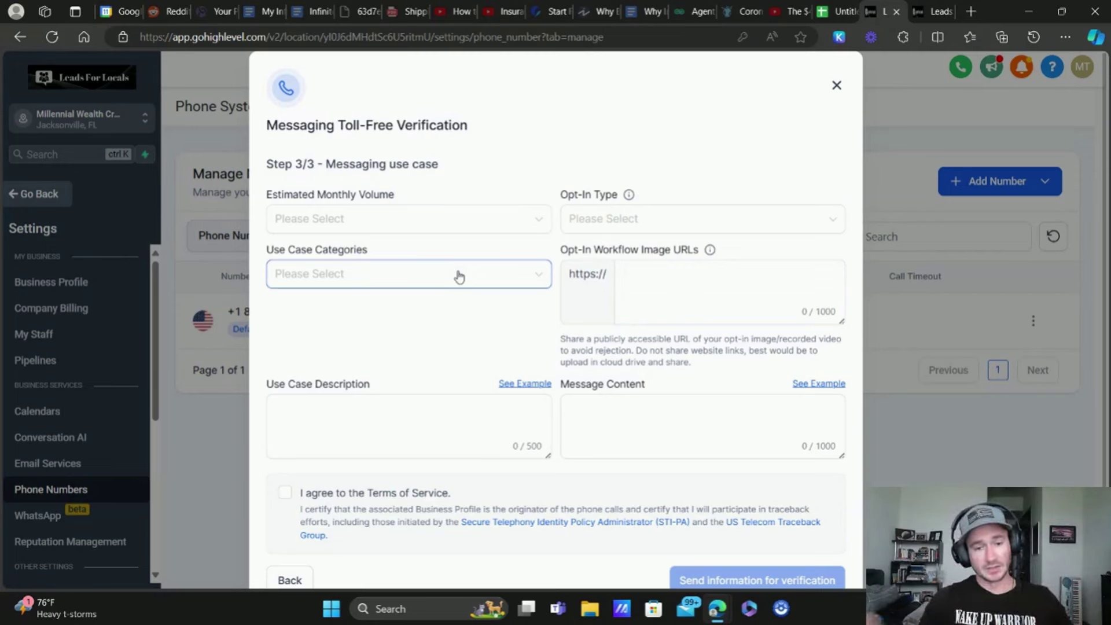
# Step: Set 10,000 monthly volume, Web Form opt-in, and Customer Care, Account Notifications, Marketing categories
pyautogui.click(346, 222)
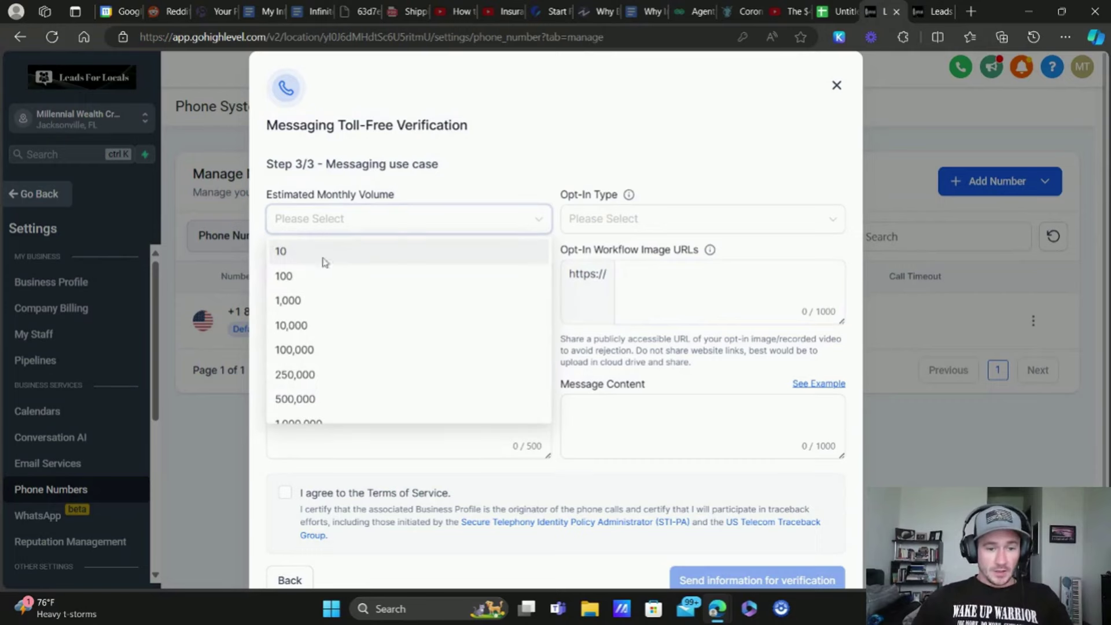
pyautogui.click(311, 324)
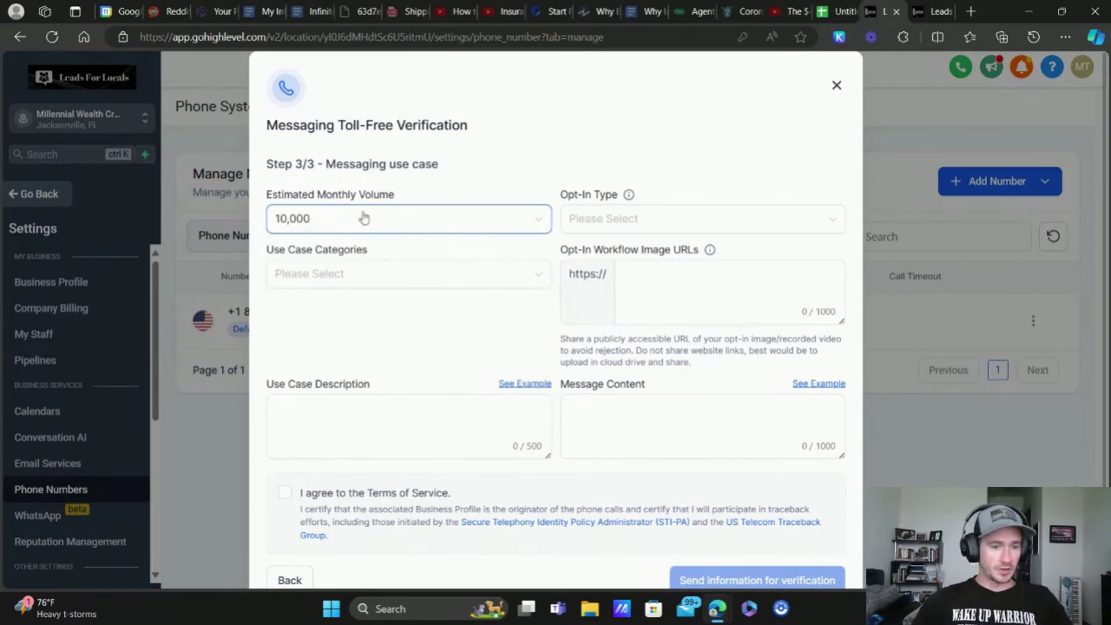
pyautogui.click(614, 220)
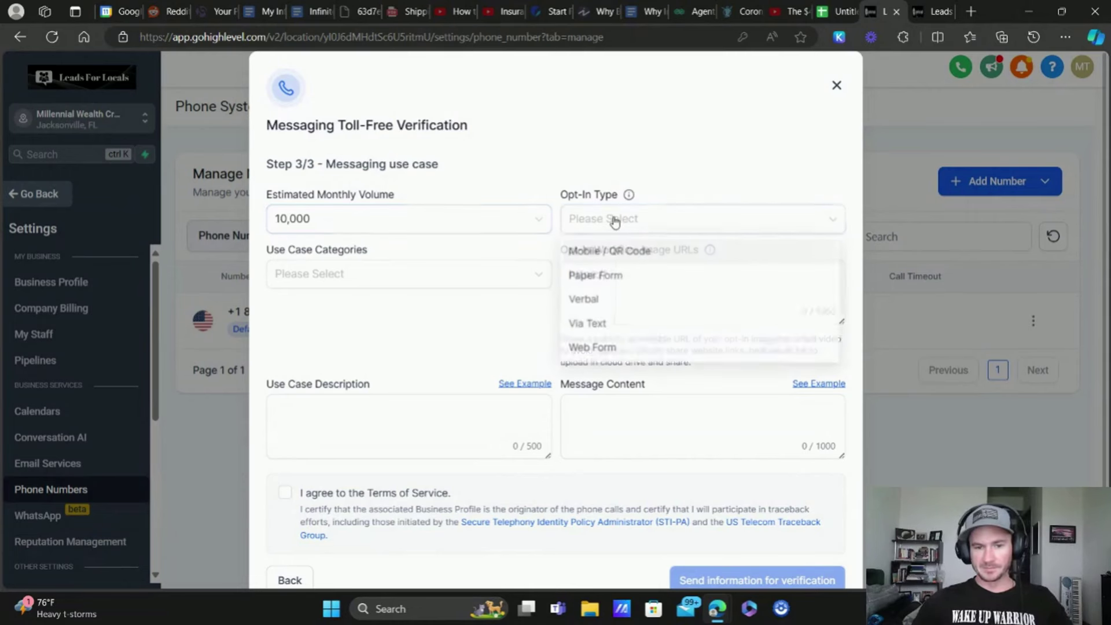
pyautogui.click(602, 348)
pyautogui.click(336, 273)
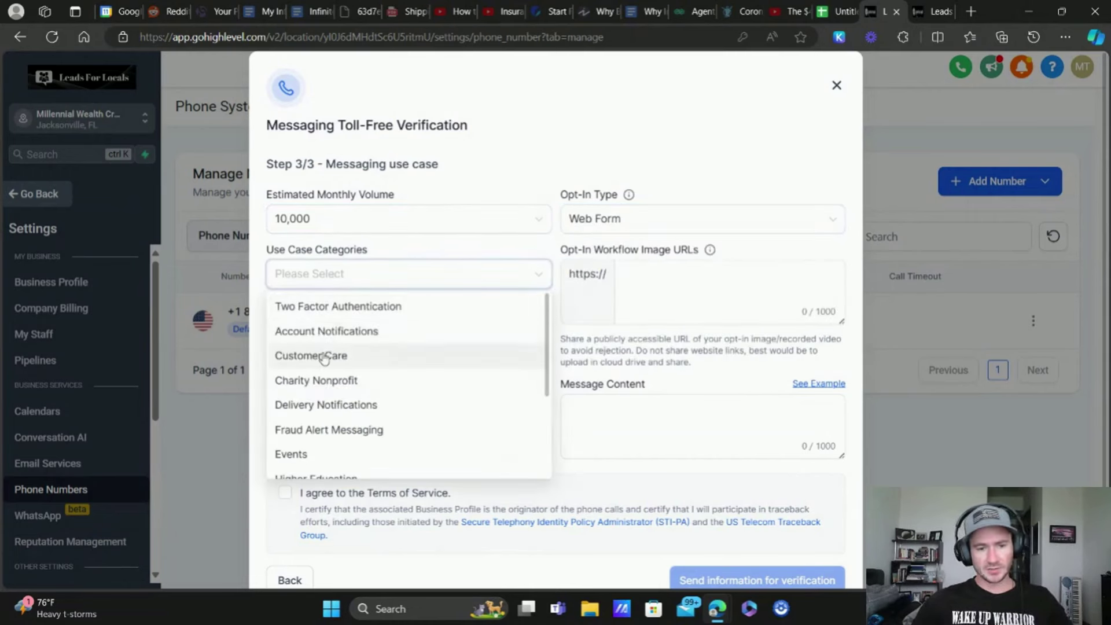
pyautogui.click(325, 356)
pyautogui.click(332, 331)
pyautogui.scroll(-3, 425, 338)
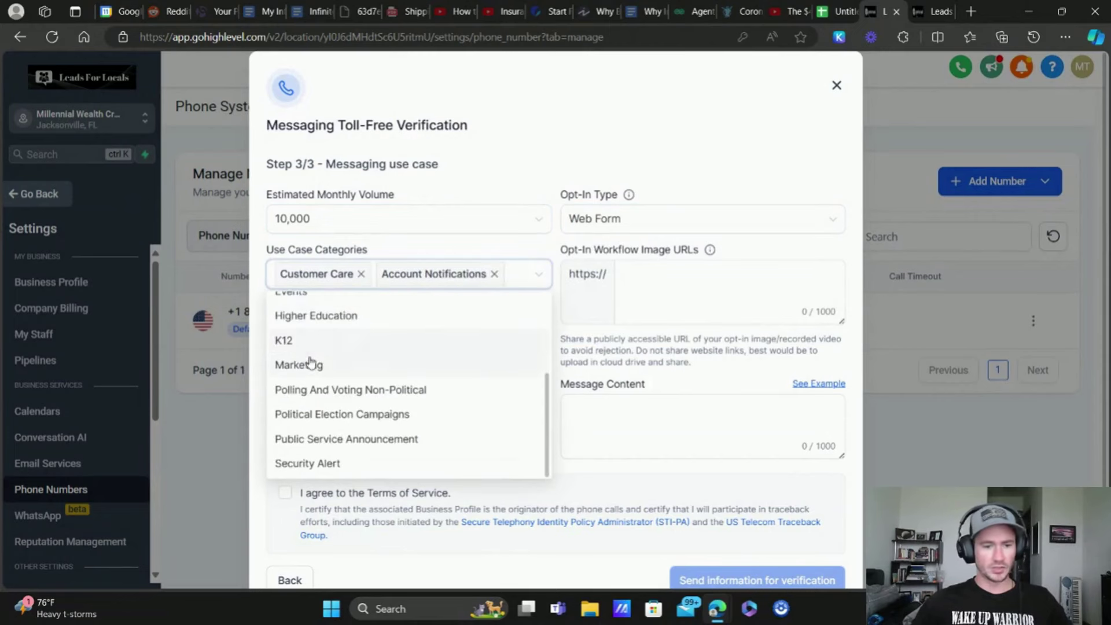
pyautogui.click(309, 362)
pyautogui.click(562, 248)
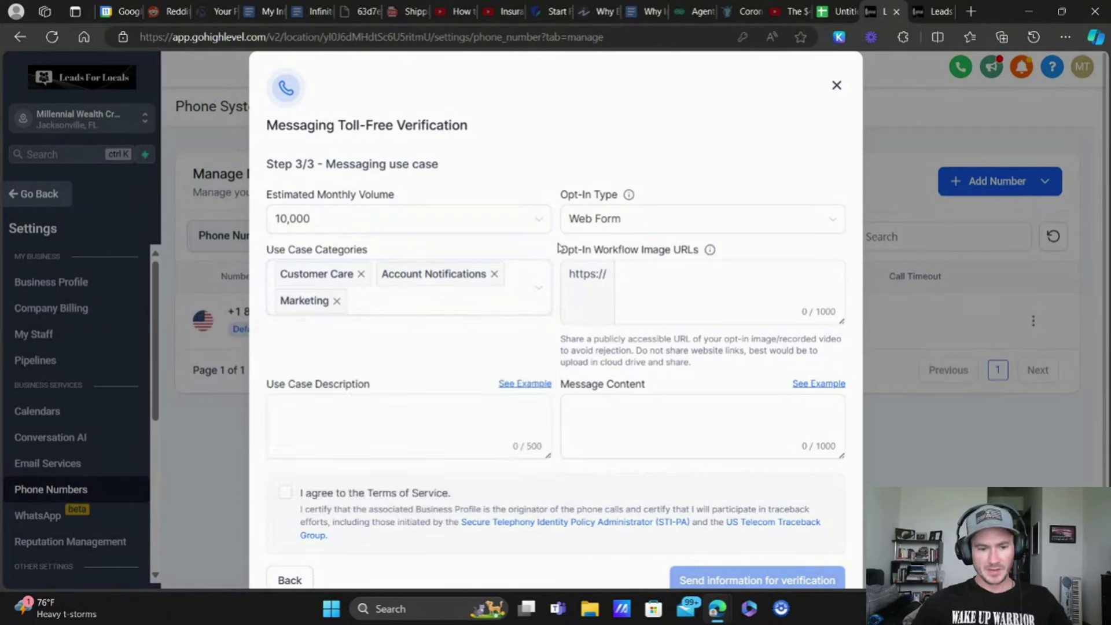
# Step: Copy the second sample description into Use Case Description
pyautogui.click(667, 270)
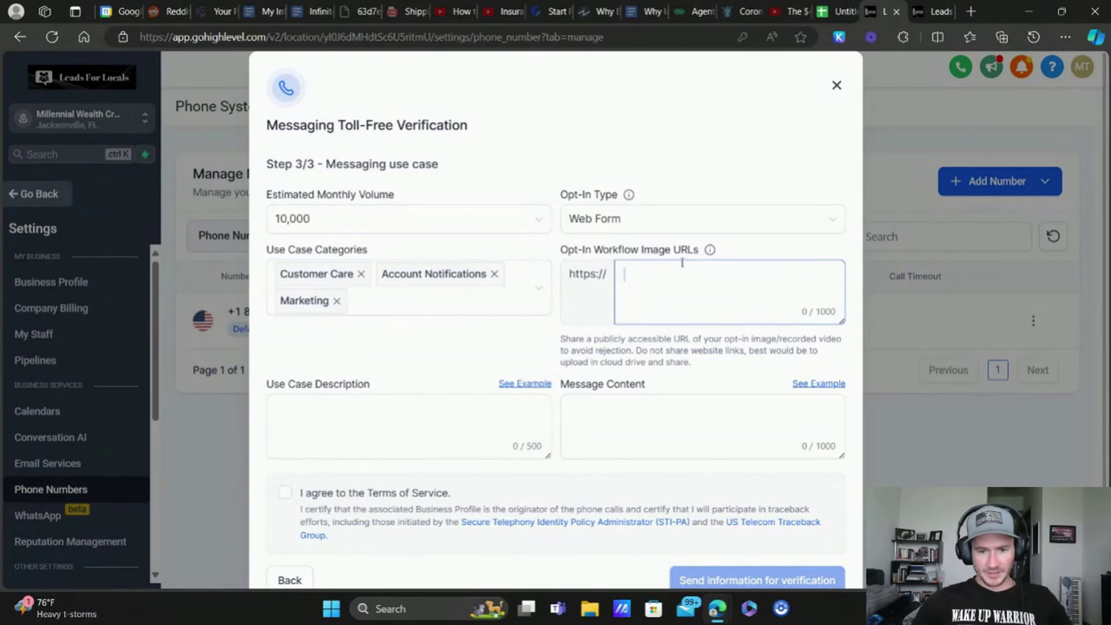
pyautogui.scroll(-1, 508, 324)
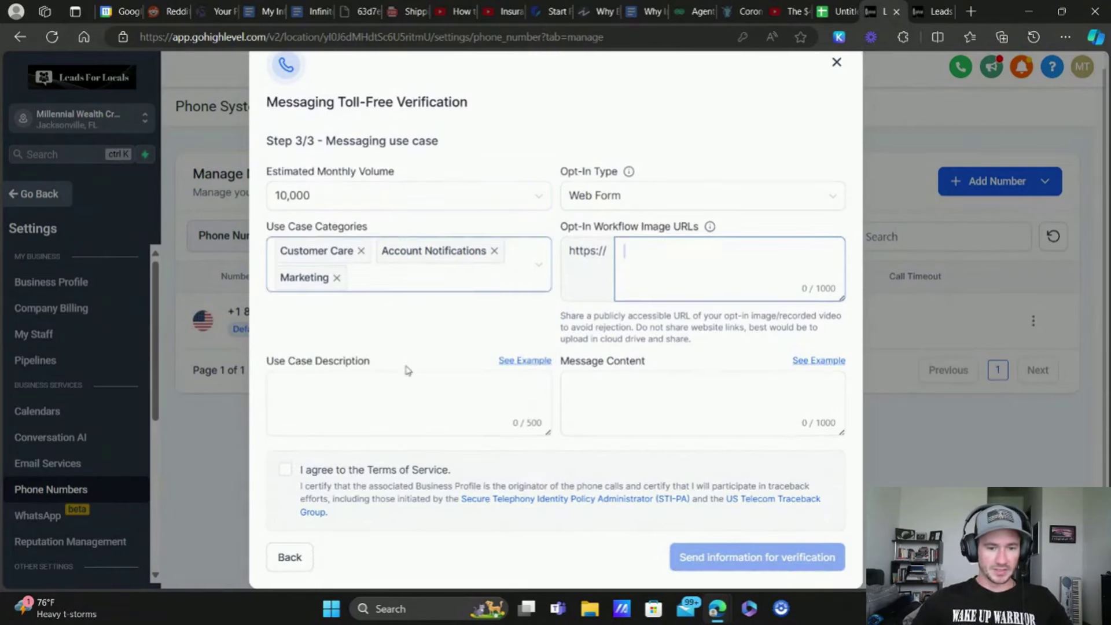
pyautogui.click(349, 398)
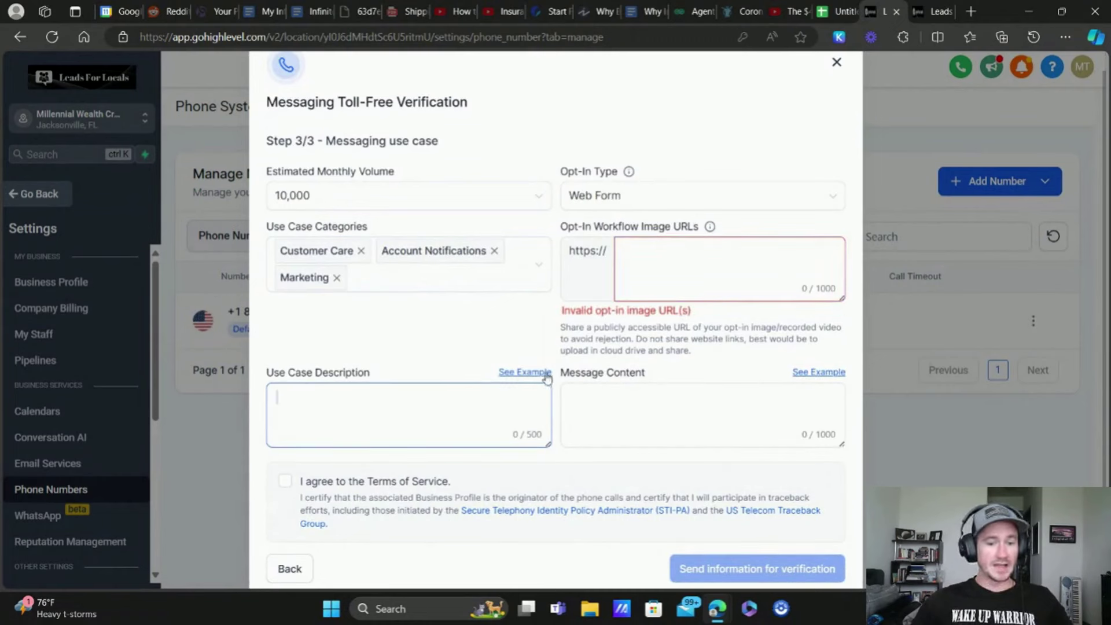
pyautogui.click(540, 379)
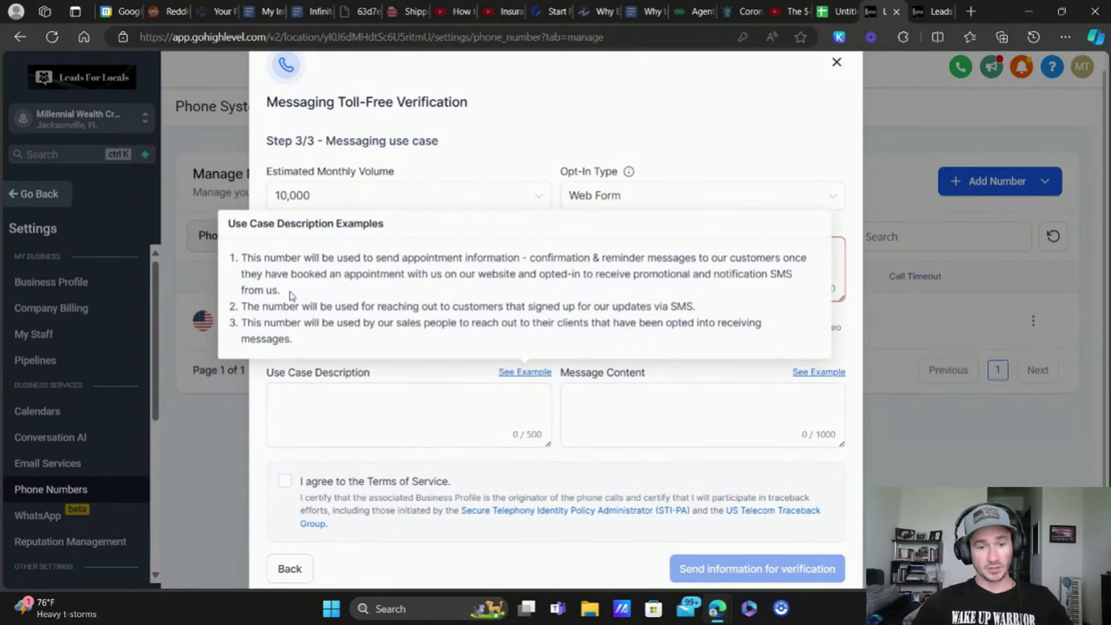
pyautogui.moveTo(284, 289); pyautogui.dragTo(243, 258)
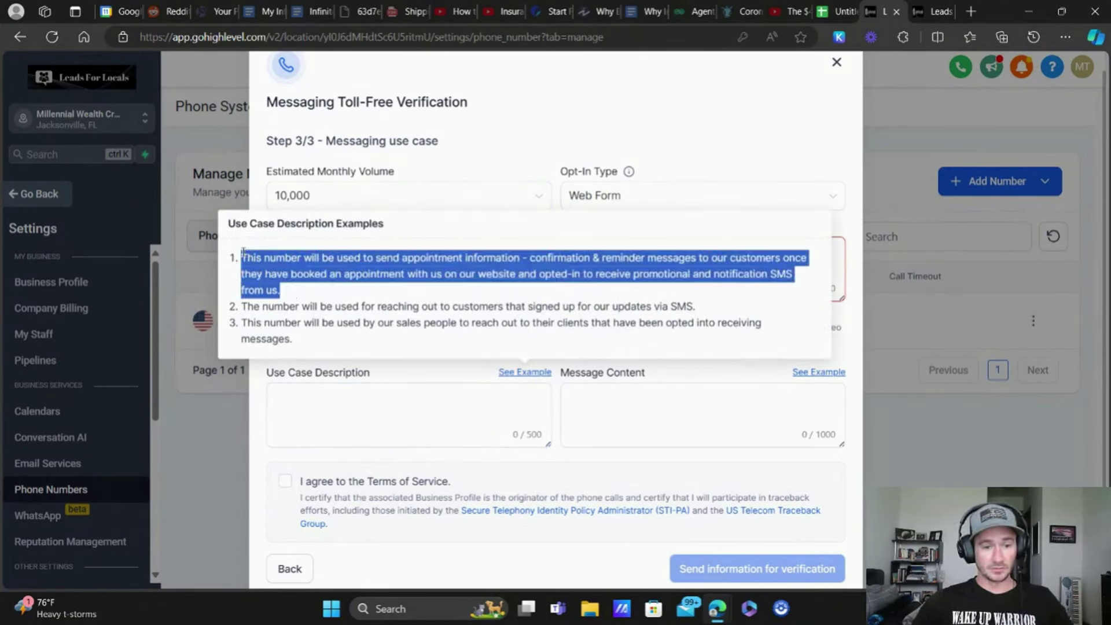
pyautogui.moveTo(723, 309); pyautogui.dragTo(244, 303)
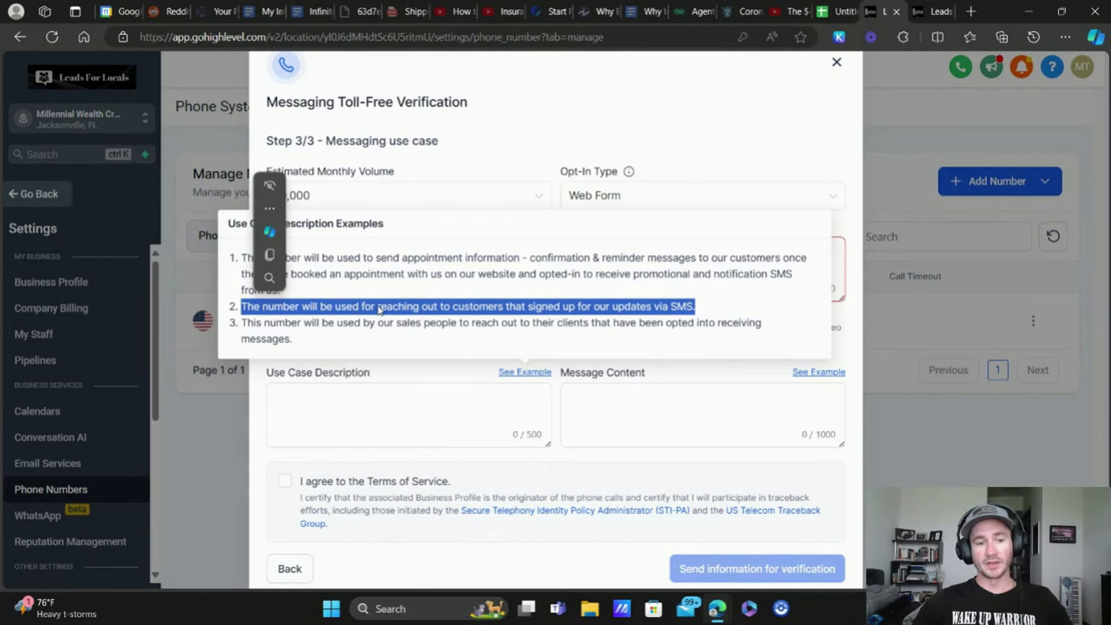
pyautogui.rightClick(379, 310)
pyautogui.click(428, 28)
pyautogui.click(370, 397)
pyautogui.hotkey('ctrl', 'v')
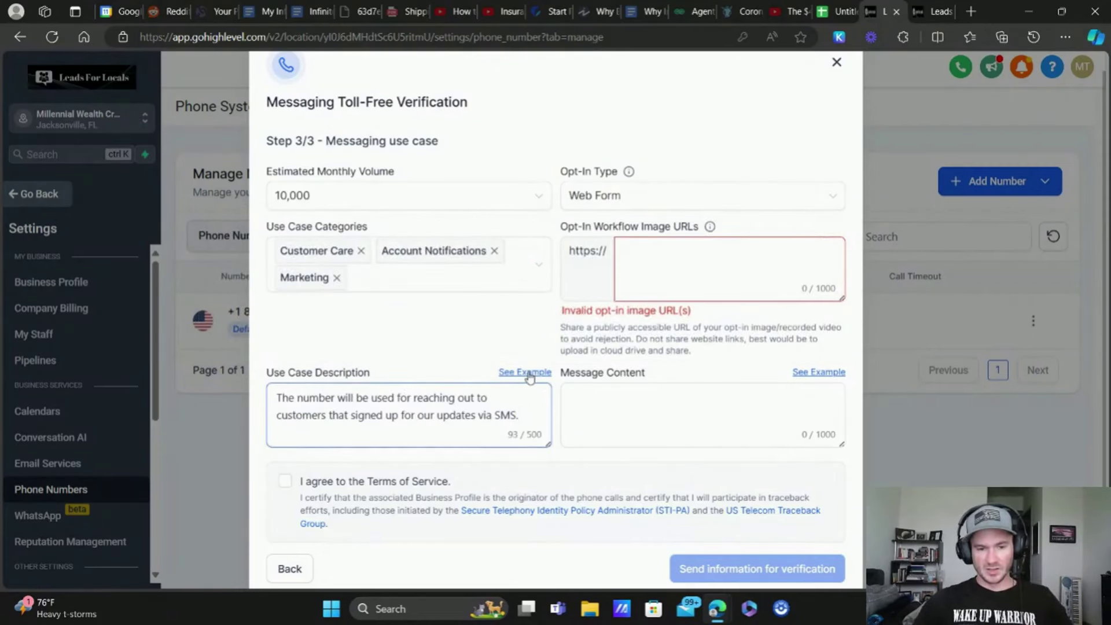
pyautogui.moveTo(526, 373)
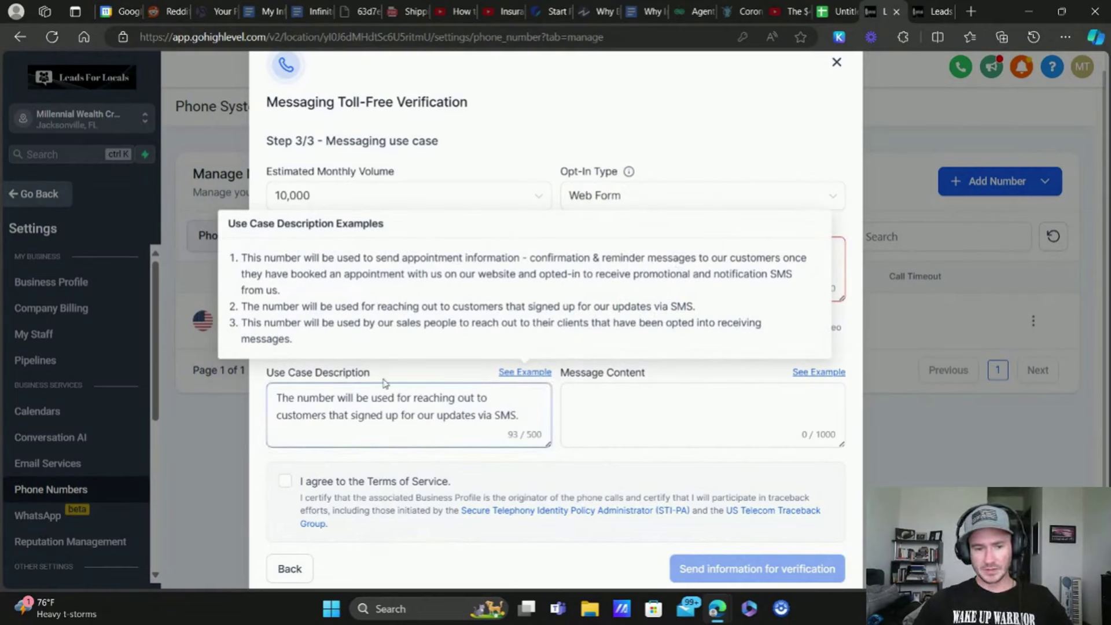
# Step: Paste the first sample appointment-confirmation message into Message Content
pyautogui.click(400, 415)
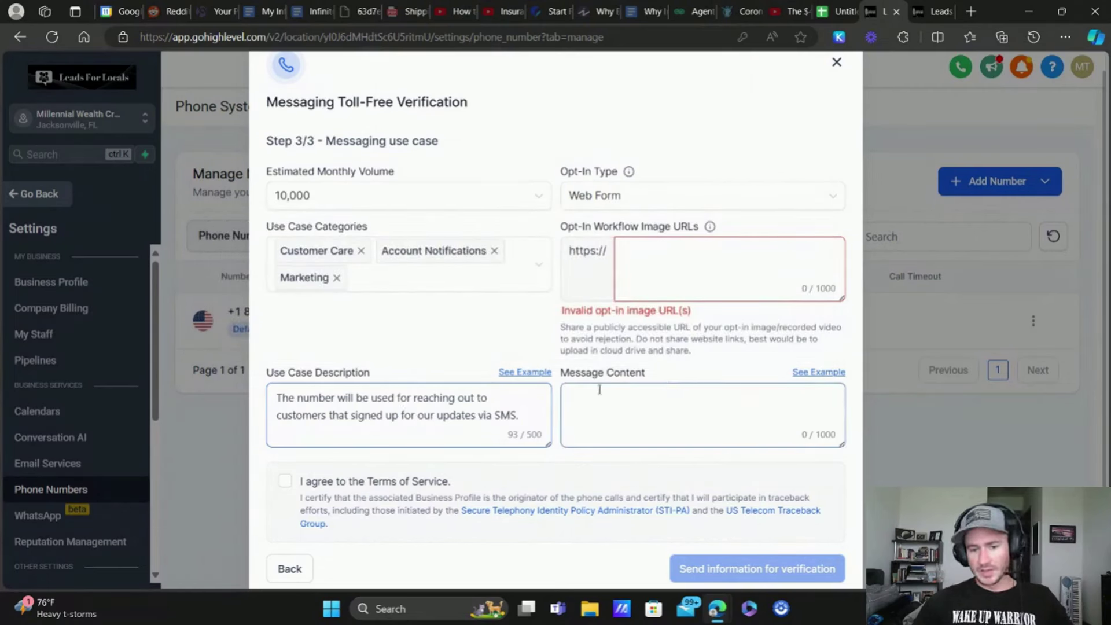
pyautogui.click(819, 372)
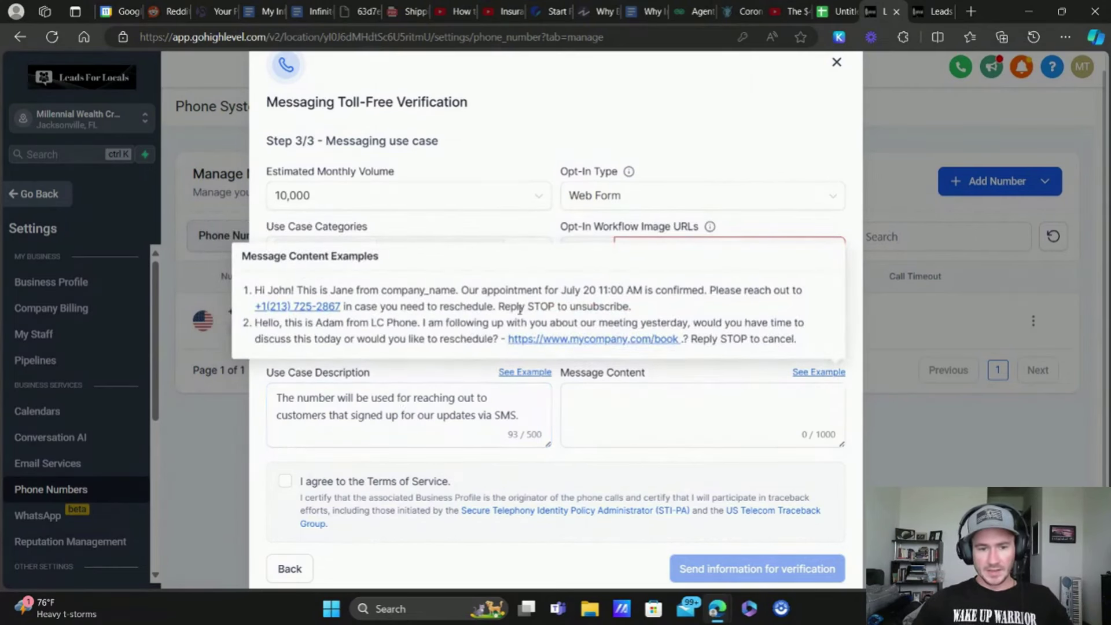
pyautogui.moveTo(637, 308); pyautogui.dragTo(257, 288)
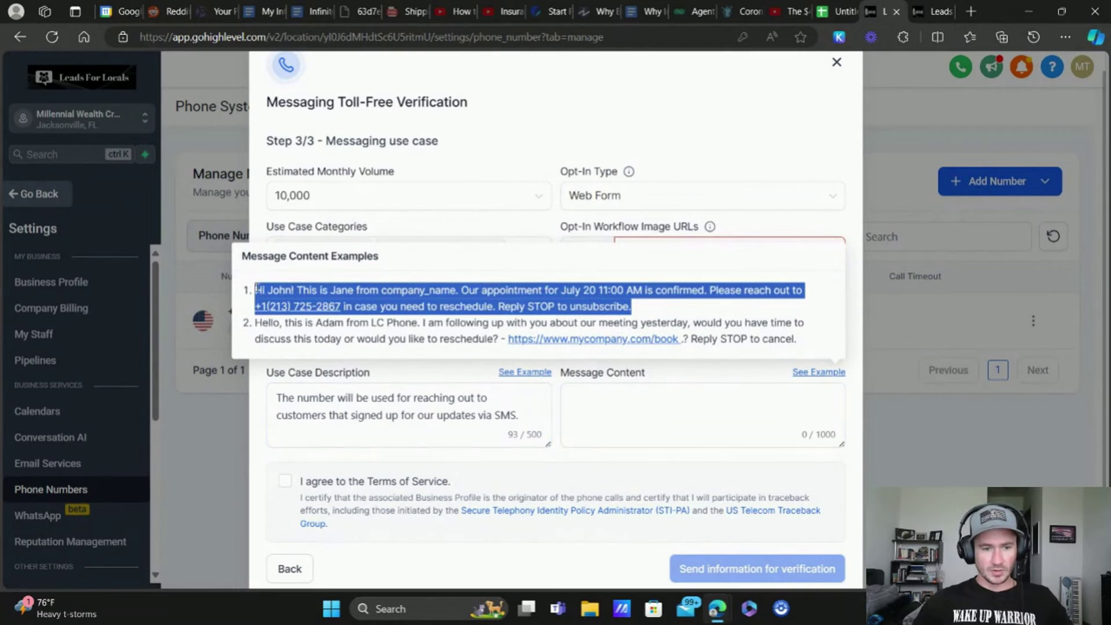
pyautogui.rightClick(422, 308)
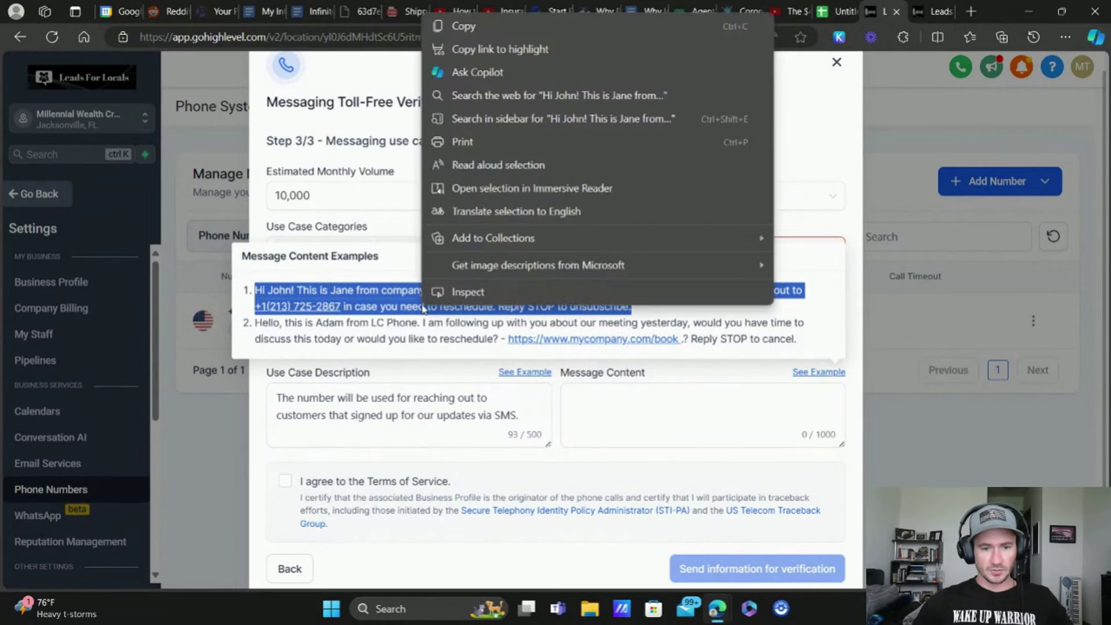
pyautogui.click(480, 25)
pyautogui.click(600, 410)
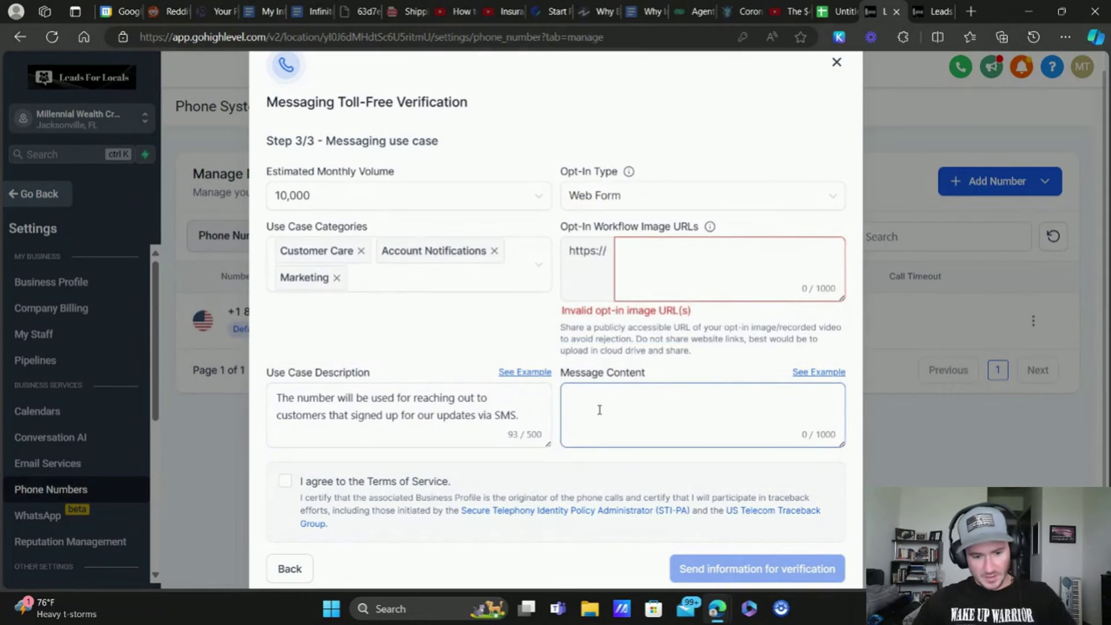
pyautogui.hotkey('ctrl', 'v')
# Step: Review the pasted message's sender name, company_name placeholder and sample phone number
pyautogui.scroll(2, 699, 416)
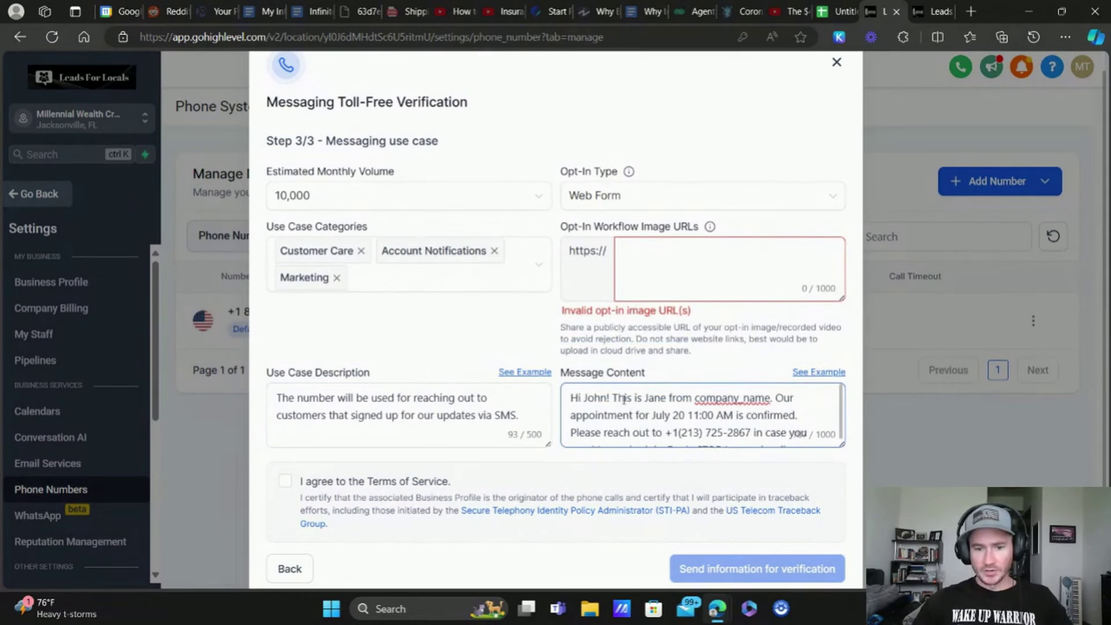
pyautogui.moveTo(666, 397); pyautogui.dragTo(647, 398)
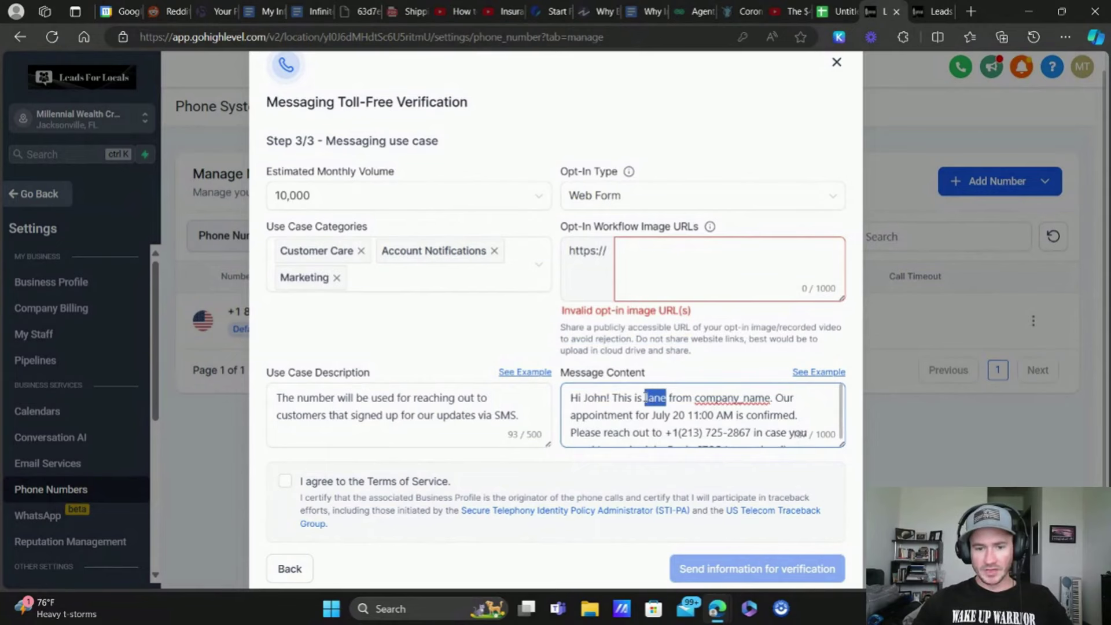
pyautogui.moveTo(769, 398); pyautogui.dragTo(693, 398)
pyautogui.moveTo(752, 432); pyautogui.dragTo(674, 433)
pyautogui.scroll(-3, 694, 422)
pyautogui.click(625, 405)
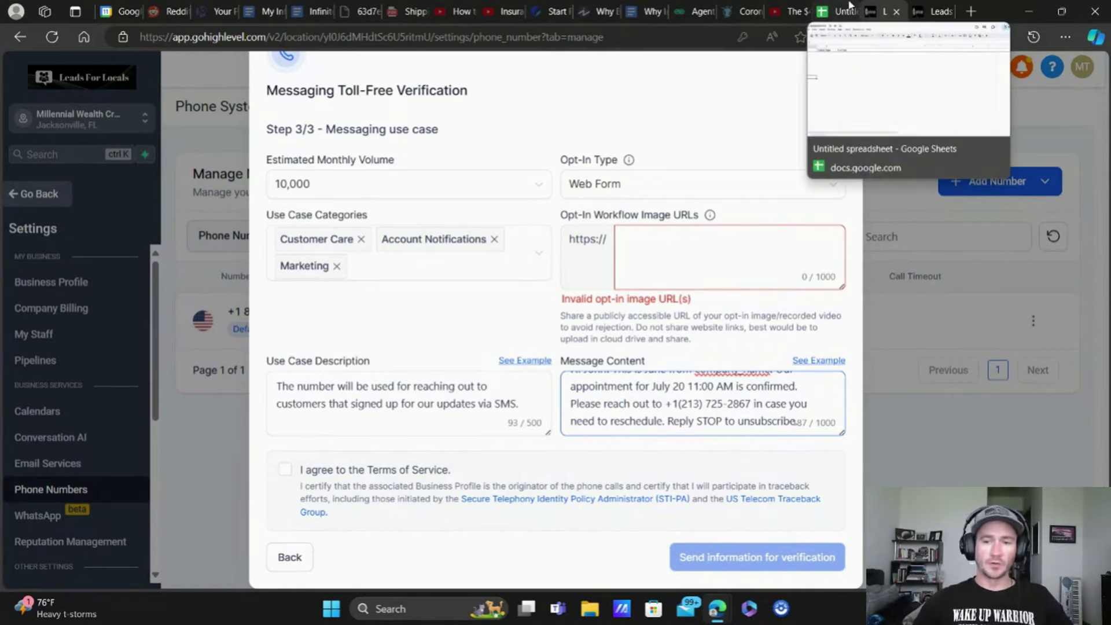
# Step: In the other HighLevel tab, switch into the EliteBroker sub-account and dismiss the phone notice
pyautogui.click(924, 5)
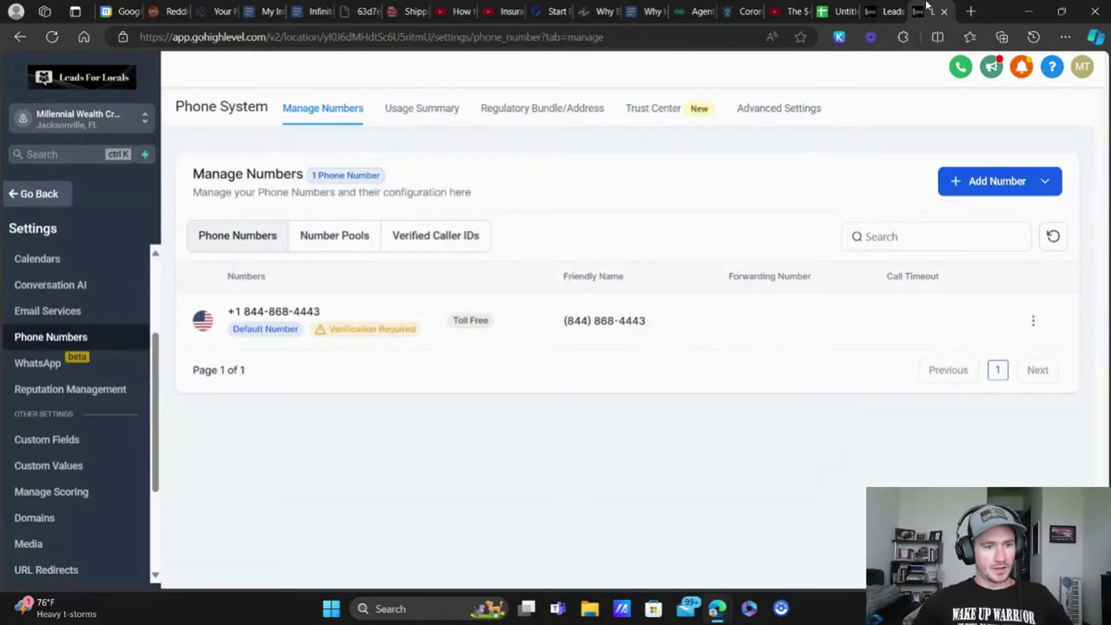
pyautogui.click(125, 127)
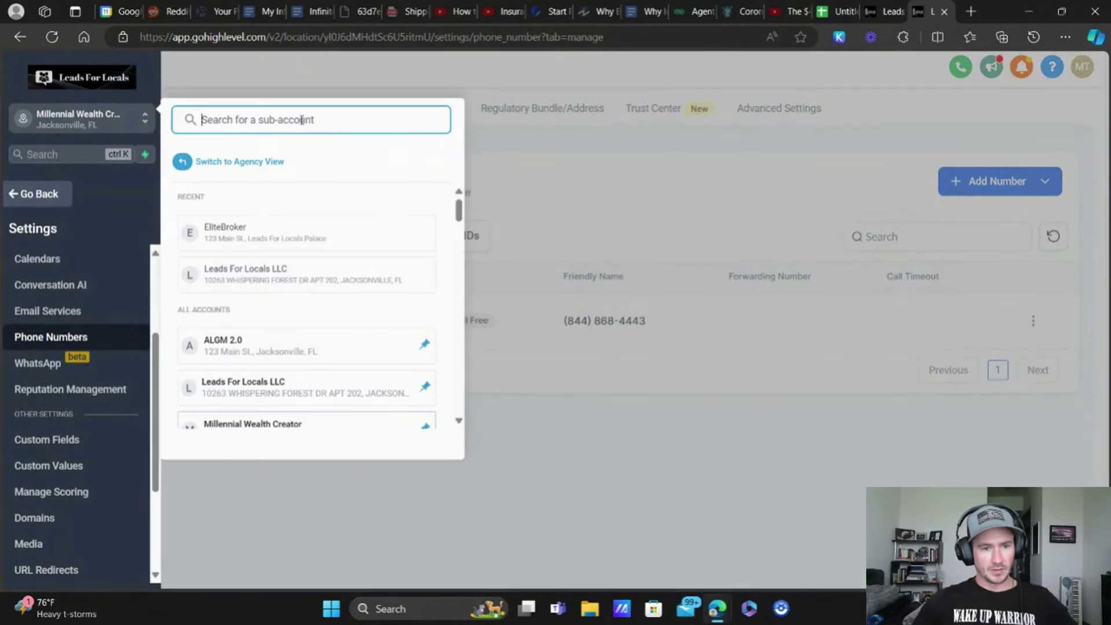
pyautogui.write('elitebrok')
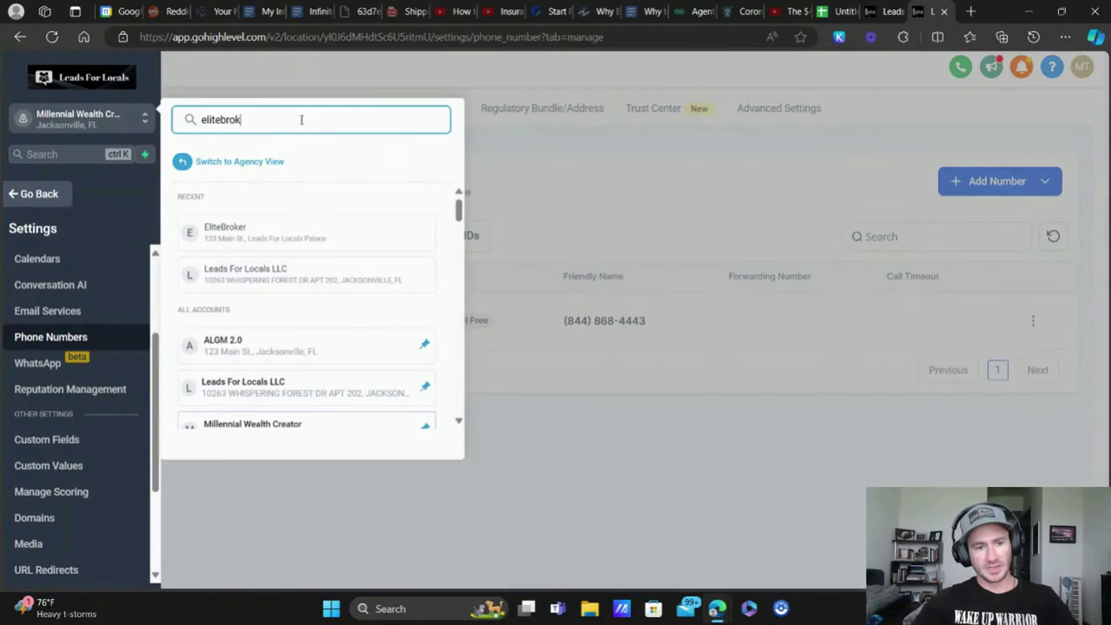
pyautogui.click(241, 234)
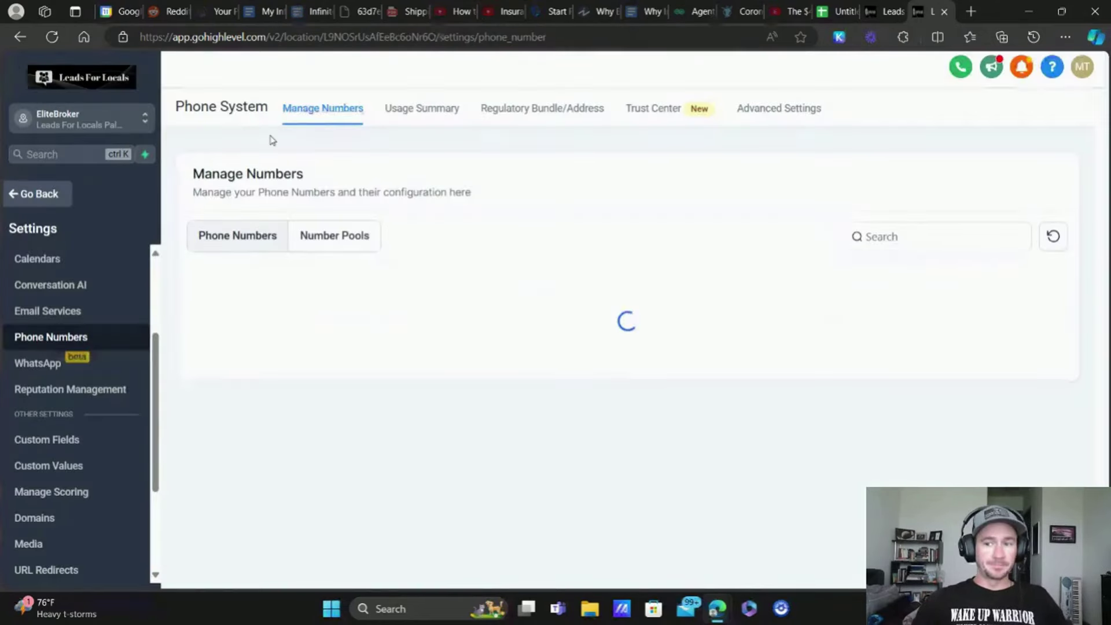
pyautogui.click(1004, 101)
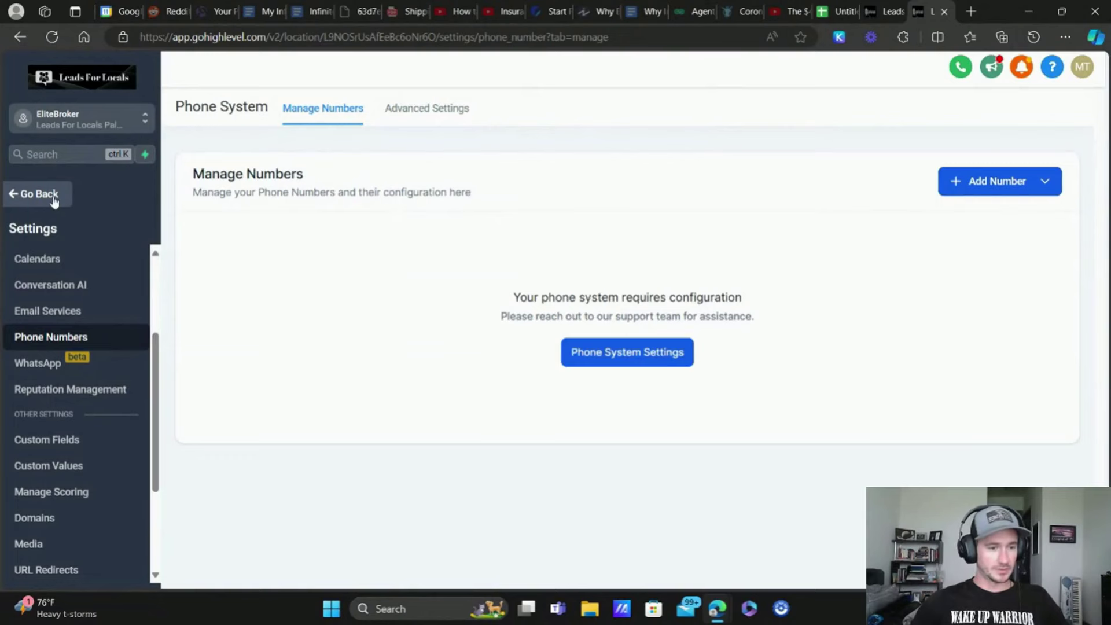
# Step: Open the Business Funding Plan funnel from the Funnels list
pyautogui.click(54, 199)
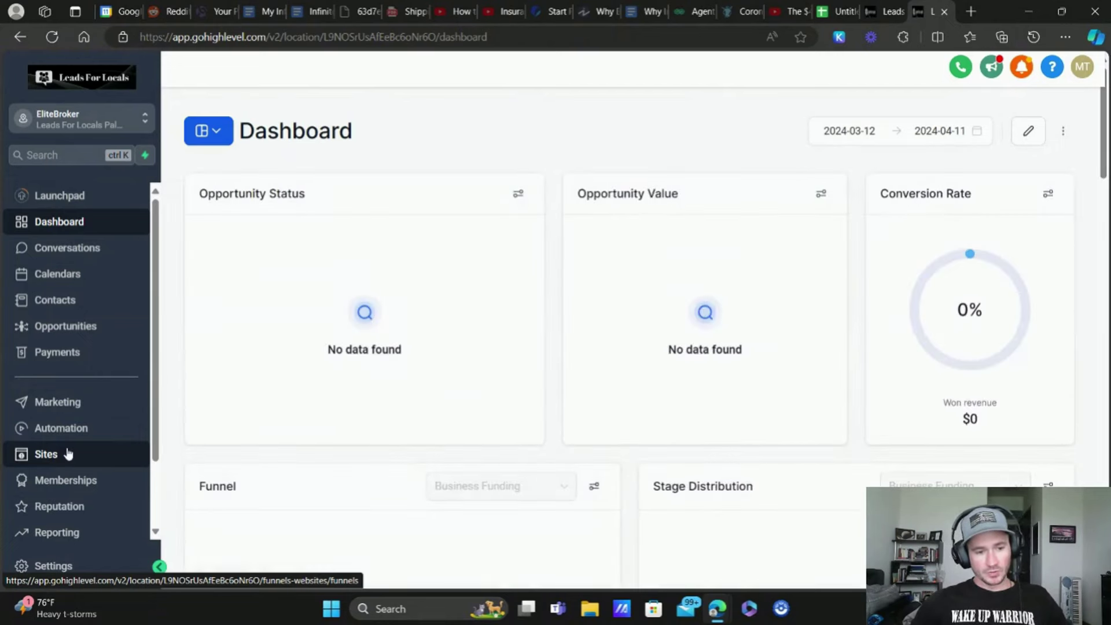
pyautogui.click(68, 454)
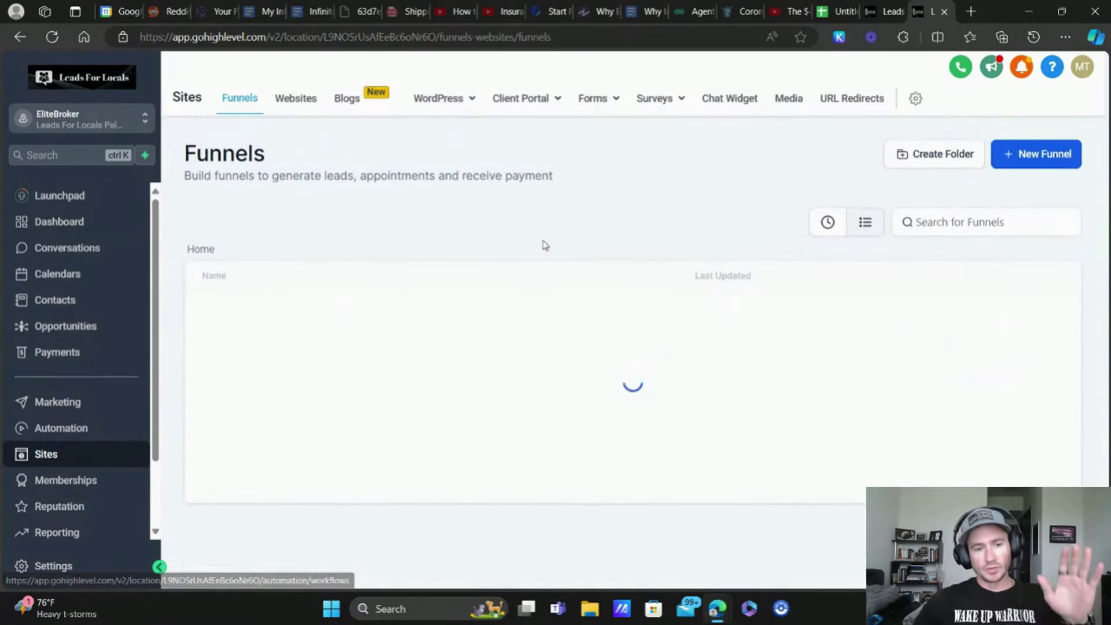
pyautogui.click(290, 315)
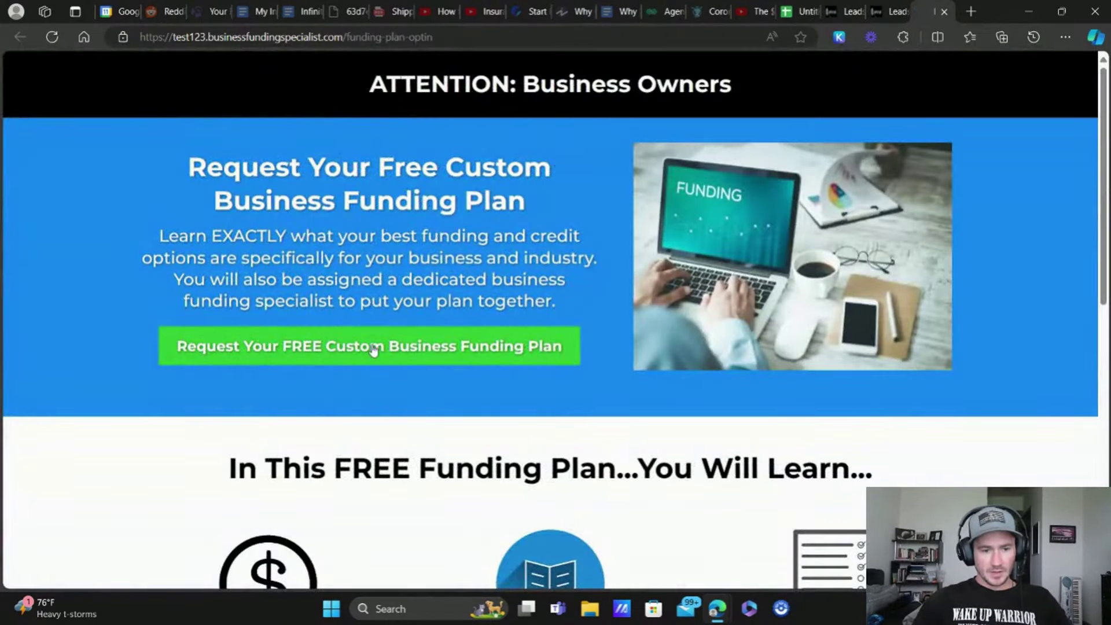
# Step: Open the funding plan request popup and zoom the page out to fit the form
pyautogui.click(372, 350)
pyautogui.scroll(-2, 521, 316)
pyautogui.scroll(2, 579, 321)
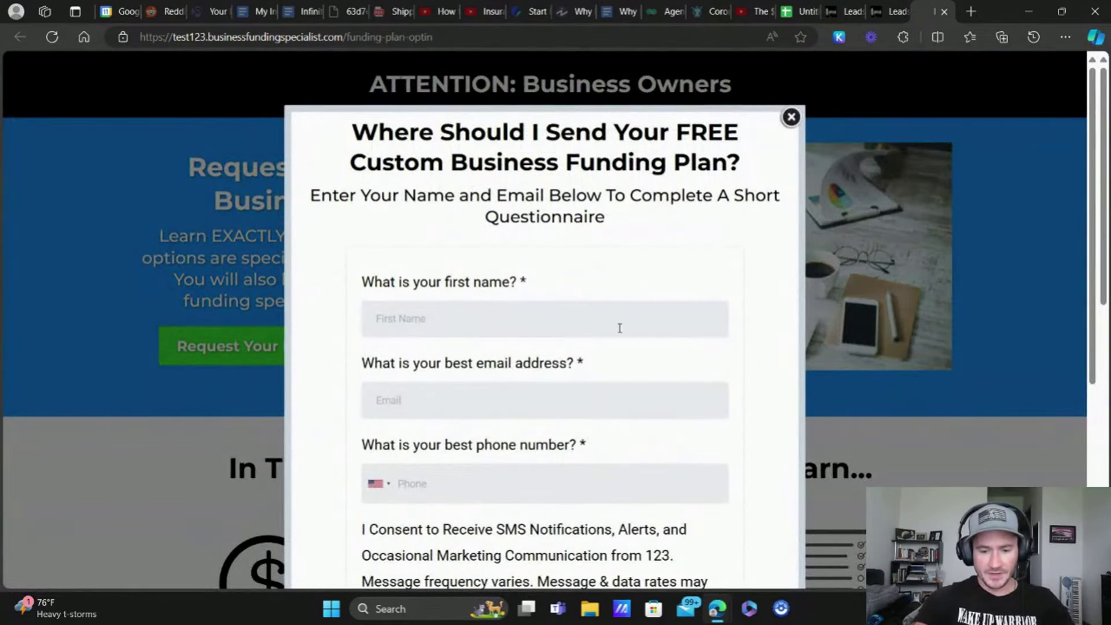
pyautogui.hotkey('ctrl', '-')
pyautogui.hotkey('ctrl', '-')
pyautogui.hotkey('ctrl', '-')
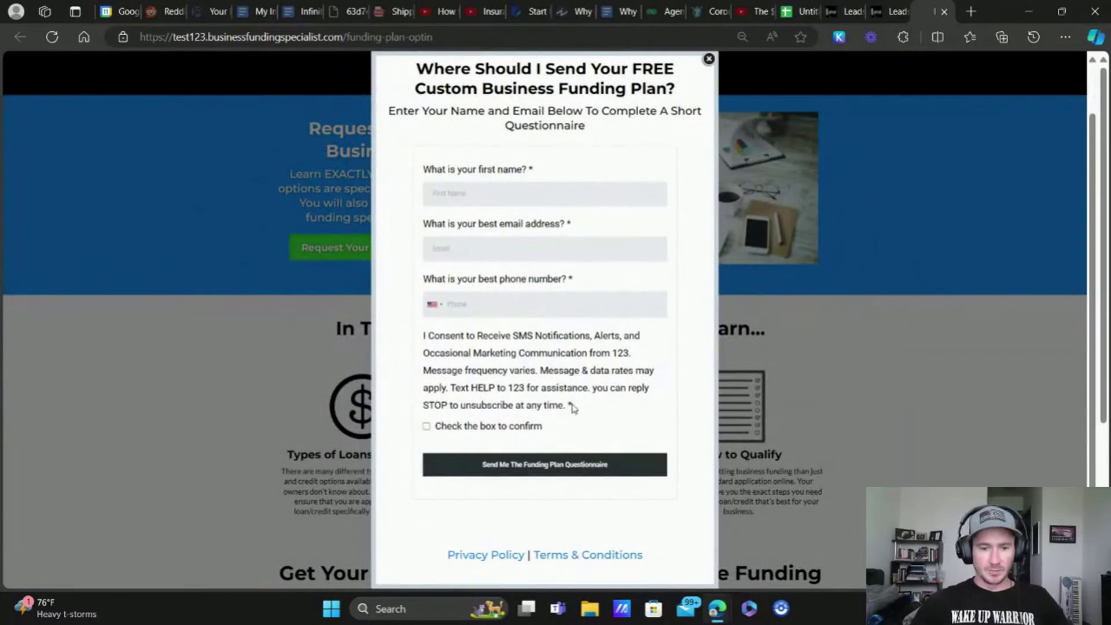
# Step: Read through the SMS consent paragraph beneath the form's phone field
pyautogui.moveTo(572, 408); pyautogui.dragTo(513, 357)
pyautogui.click(482, 374)
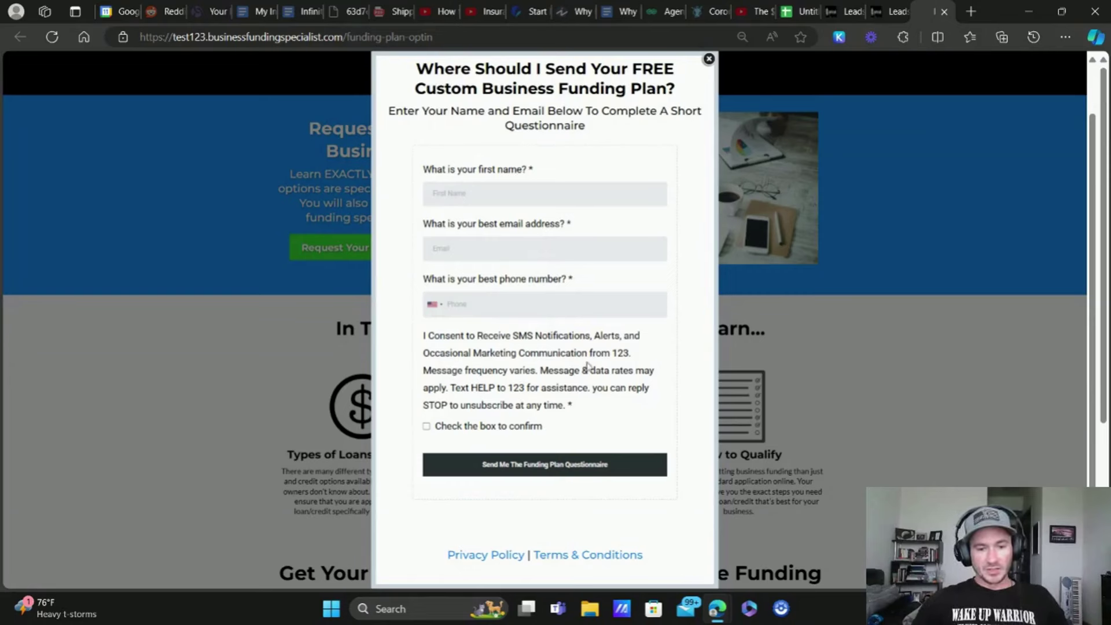
pyautogui.moveTo(424, 337); pyautogui.dragTo(541, 372)
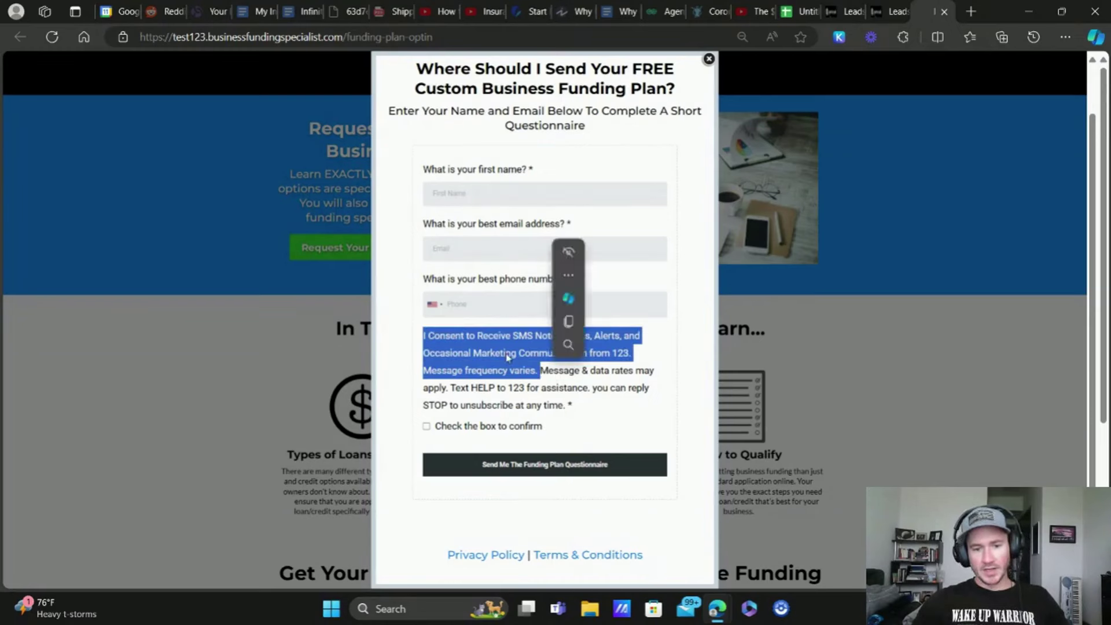
pyautogui.click(472, 359)
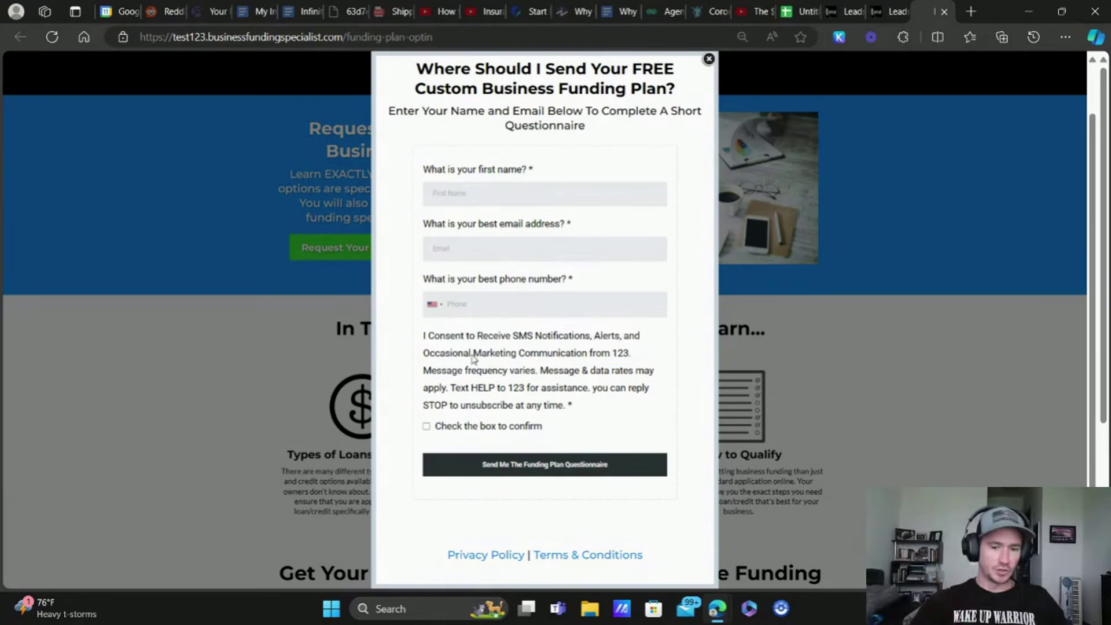
pyautogui.moveTo(581, 410); pyautogui.dragTo(416, 346)
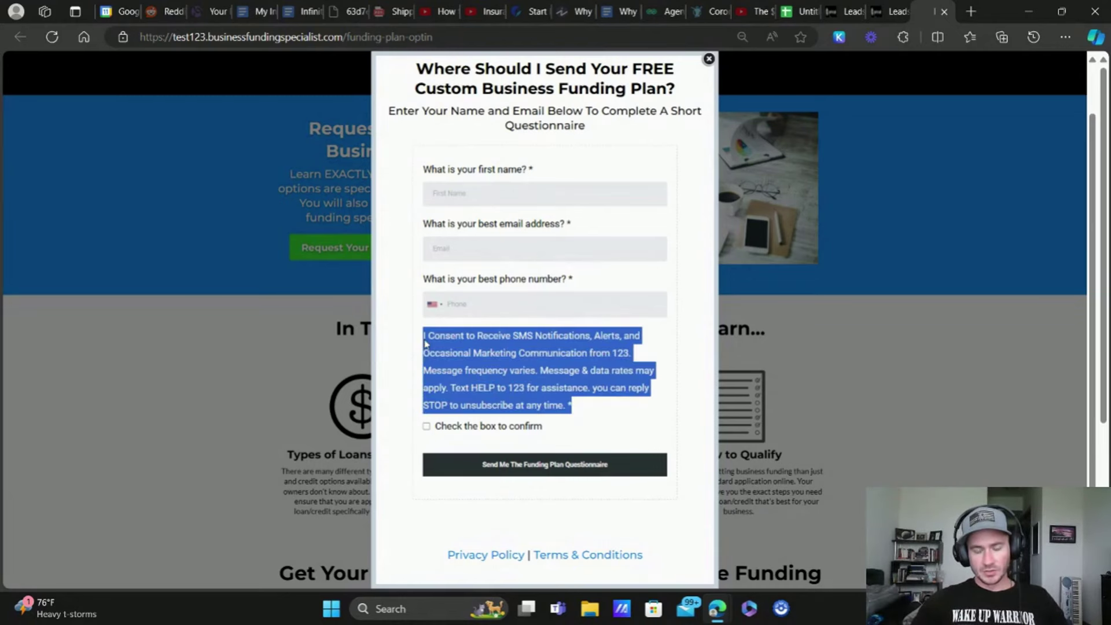
pyautogui.click(544, 365)
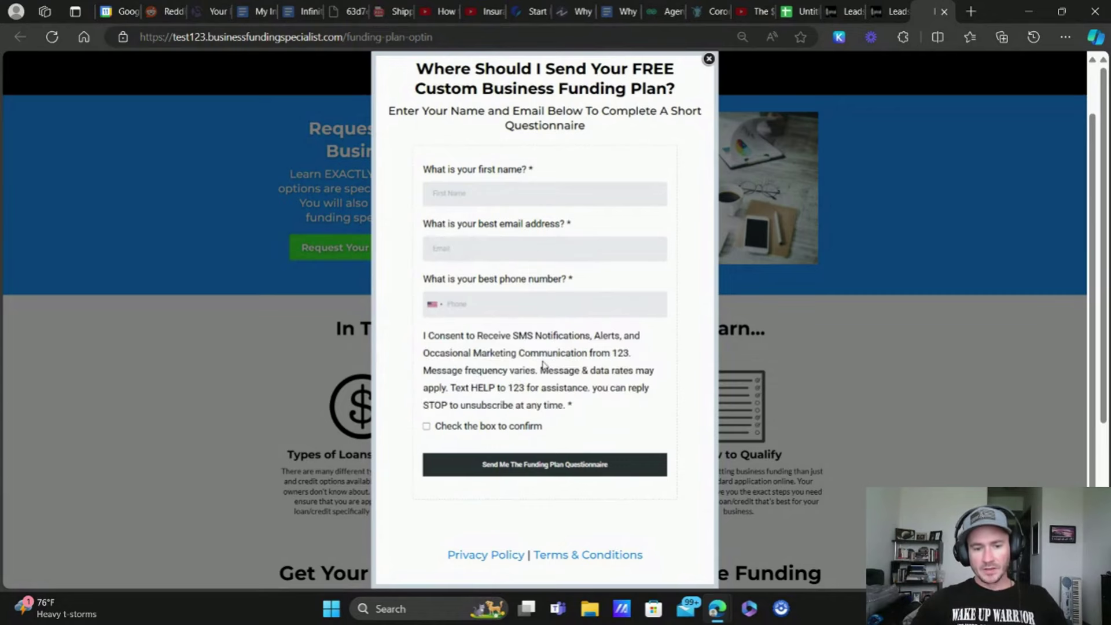
pyautogui.scroll(-2, 535, 366)
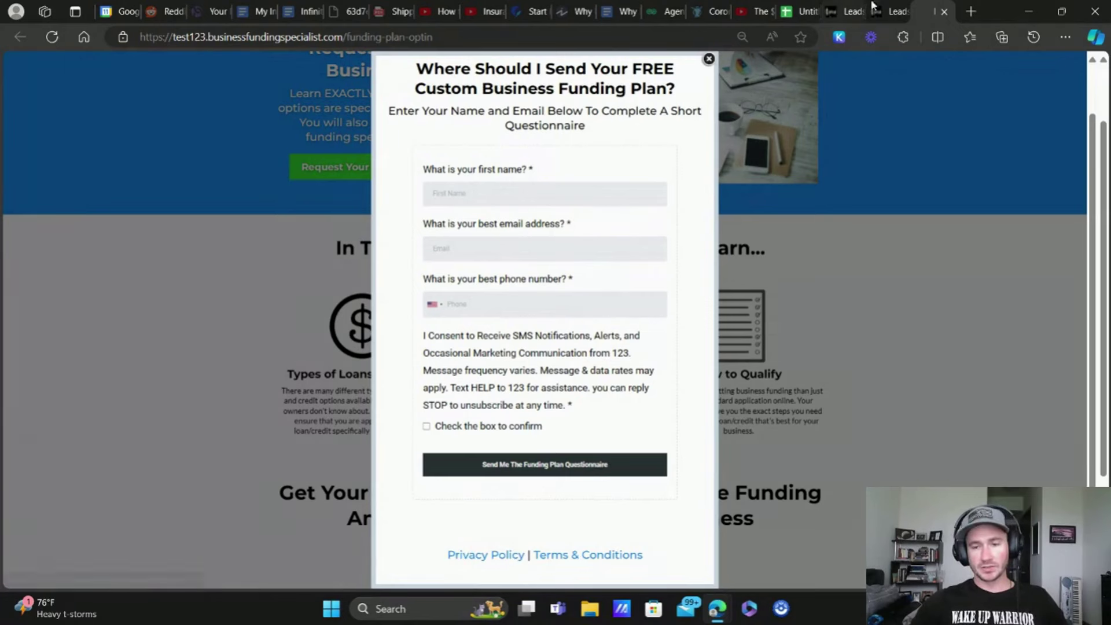
pyautogui.click(973, 11)
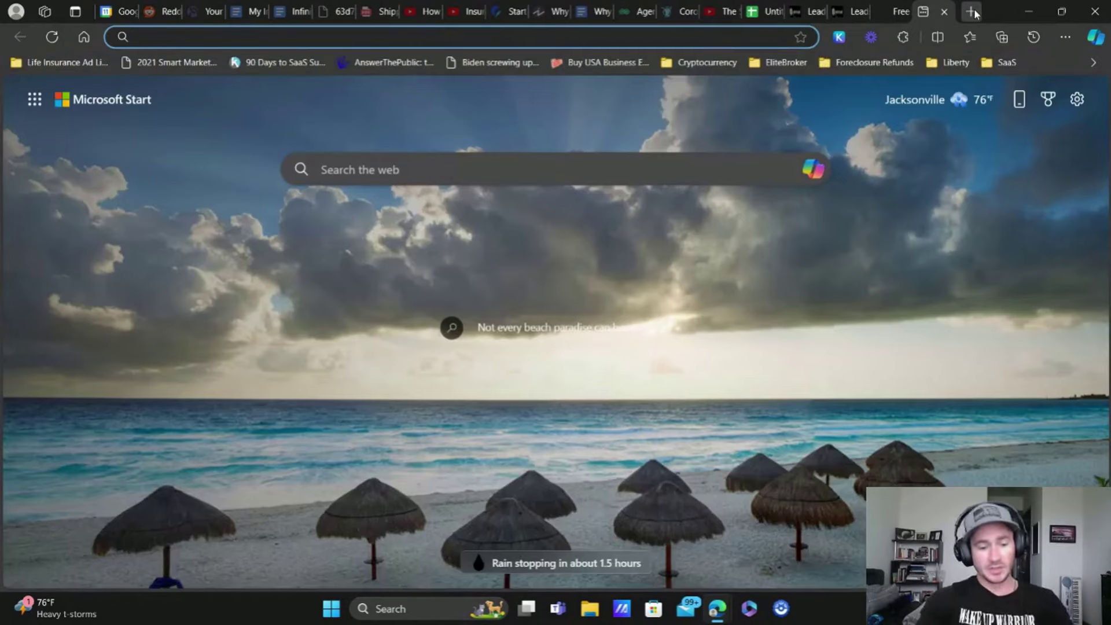
pyautogui.write('privacypolicygenerator.org')
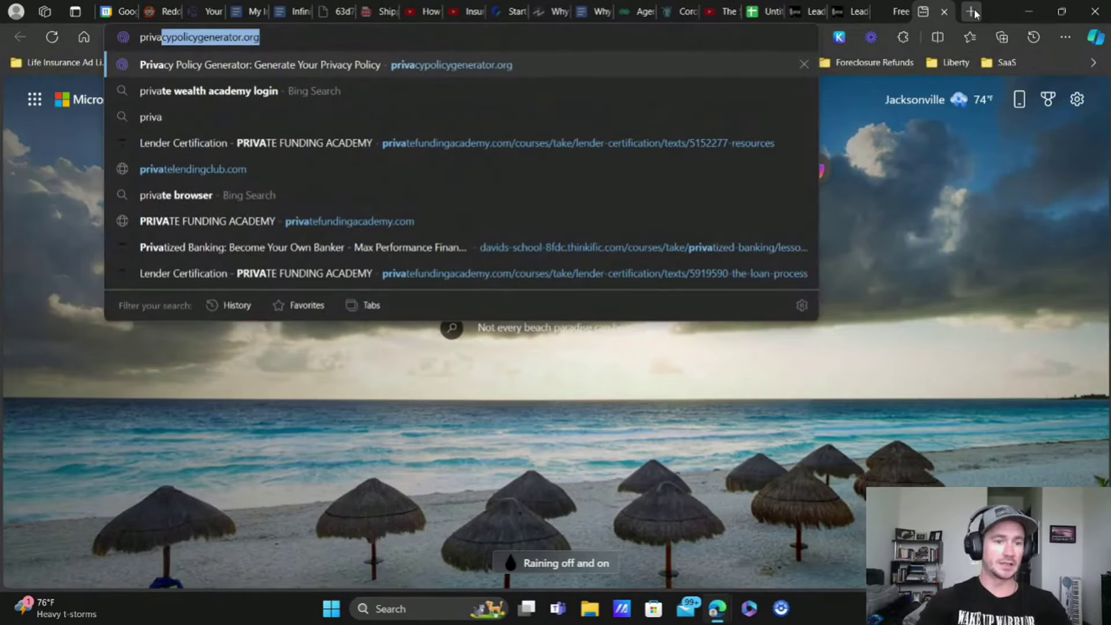
pyautogui.press('Return')
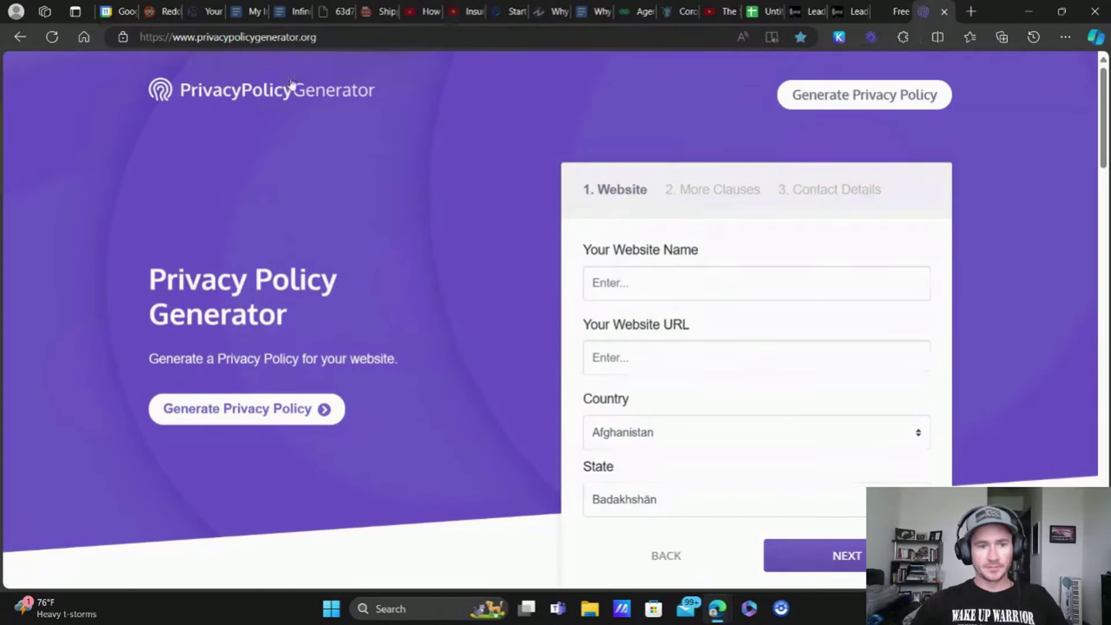
pyautogui.scroll(-10, 296, 187)
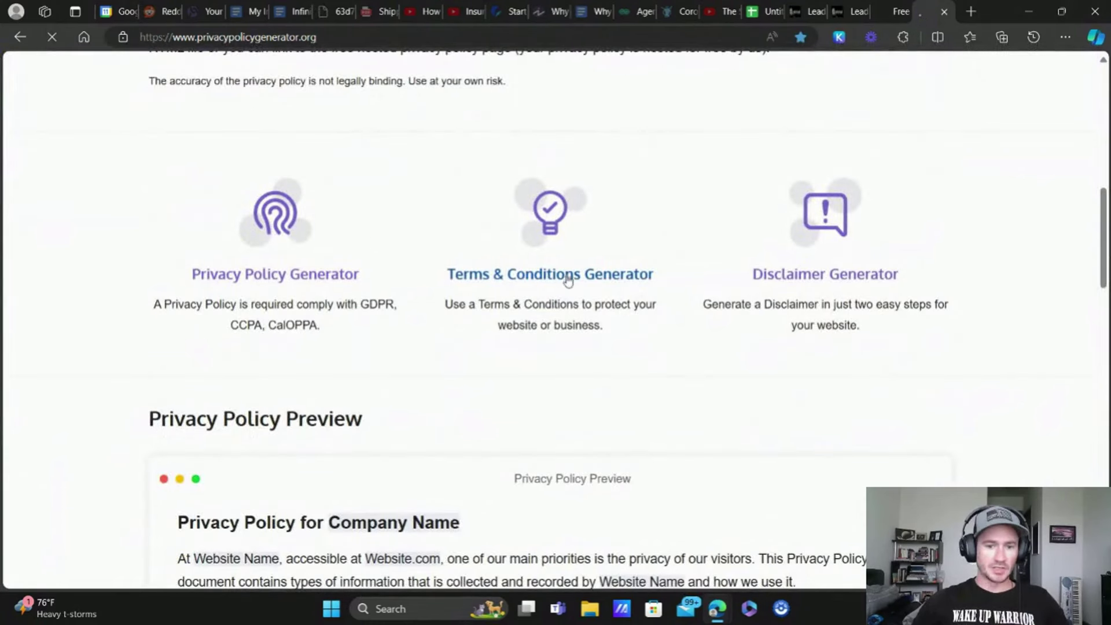
pyautogui.click(566, 276)
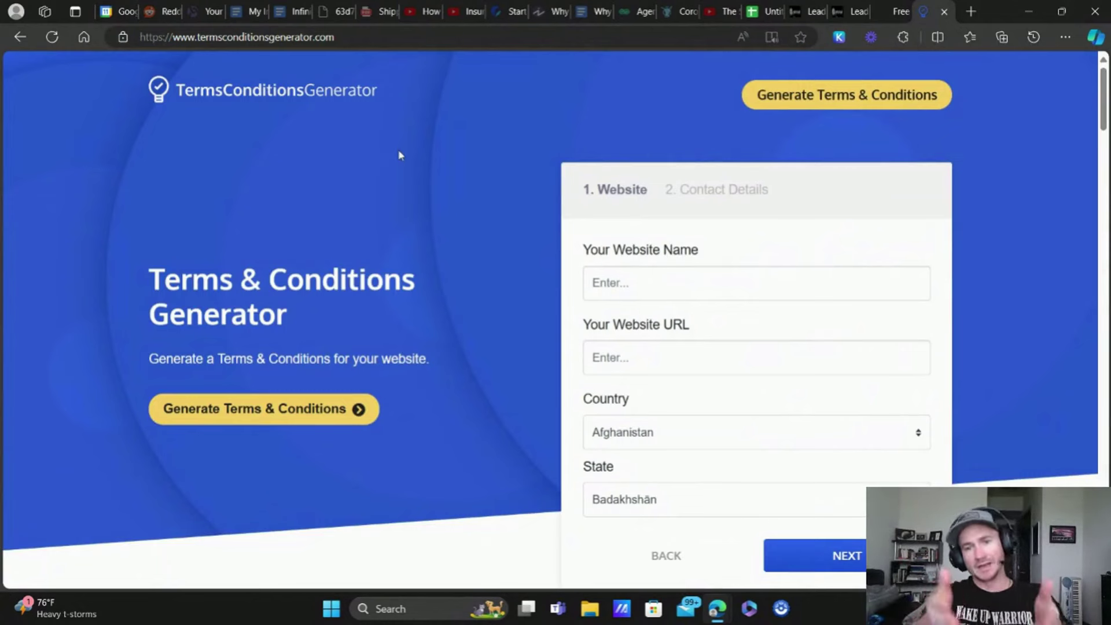
pyautogui.click(944, 12)
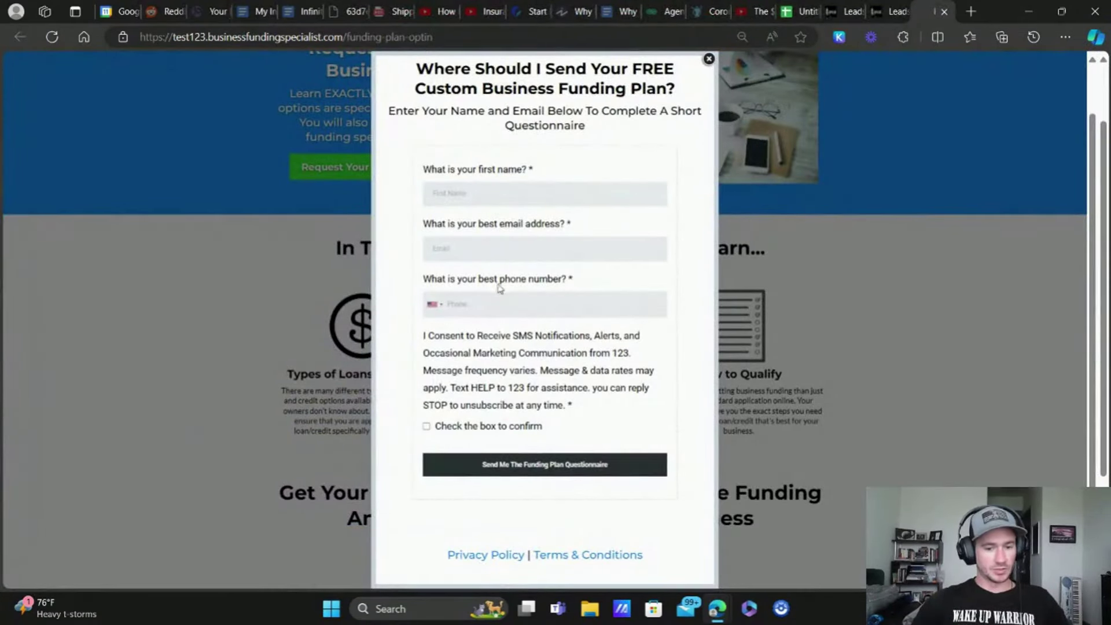
# Step: Back in the HighLevel tab, browse the Forms list to locate the Funding Plan Optin form
pyautogui.scroll(-2, 501, 288)
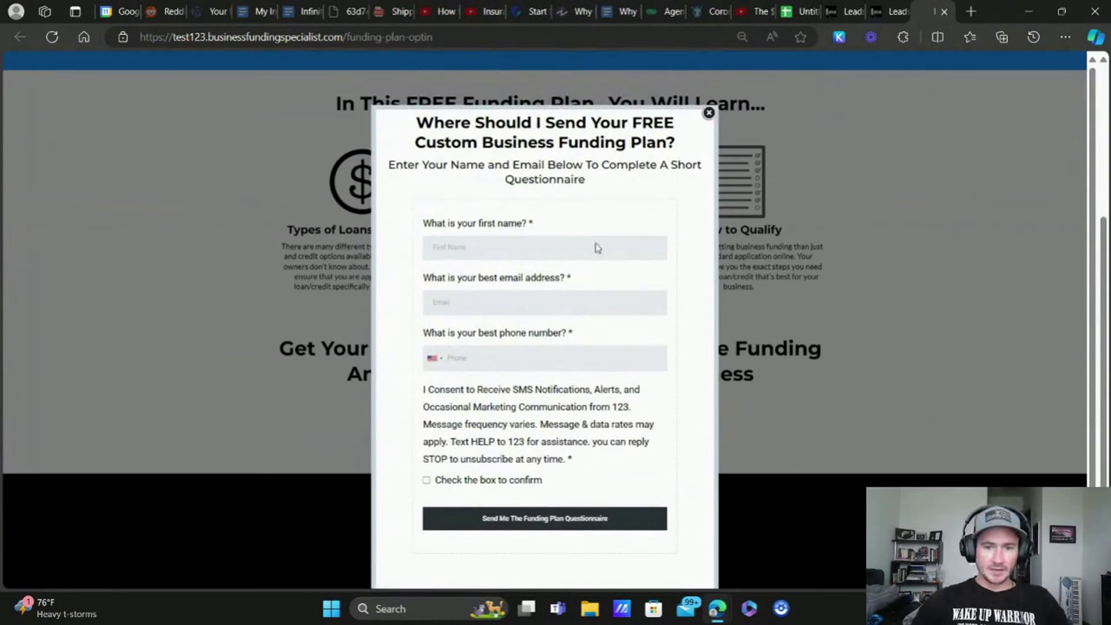
pyautogui.click(885, 8)
pyautogui.moveTo(597, 107)
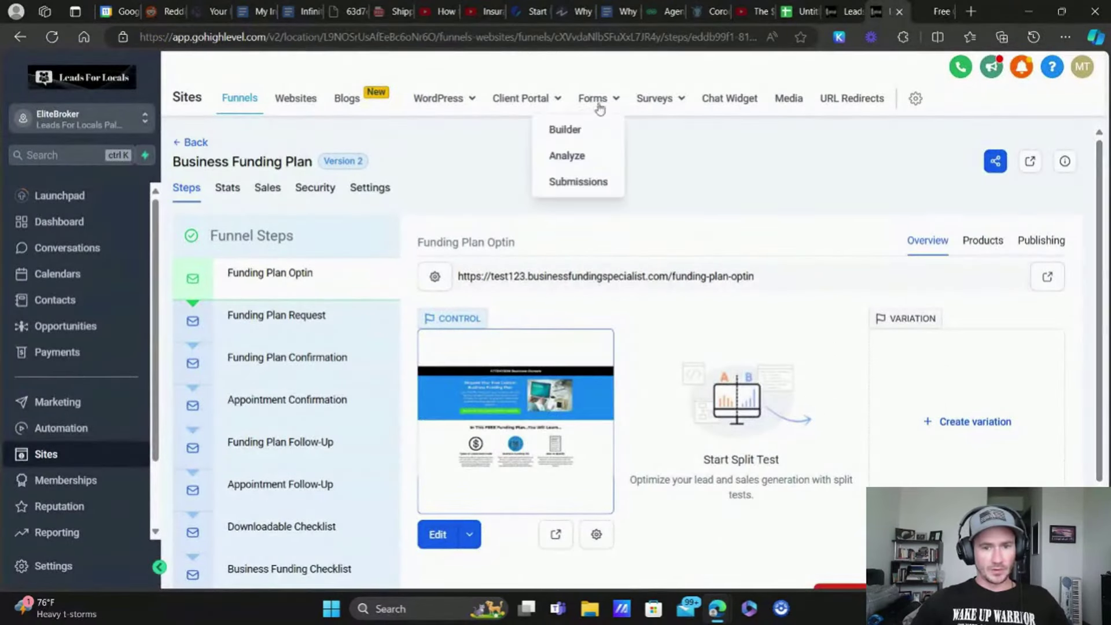
pyautogui.click(570, 130)
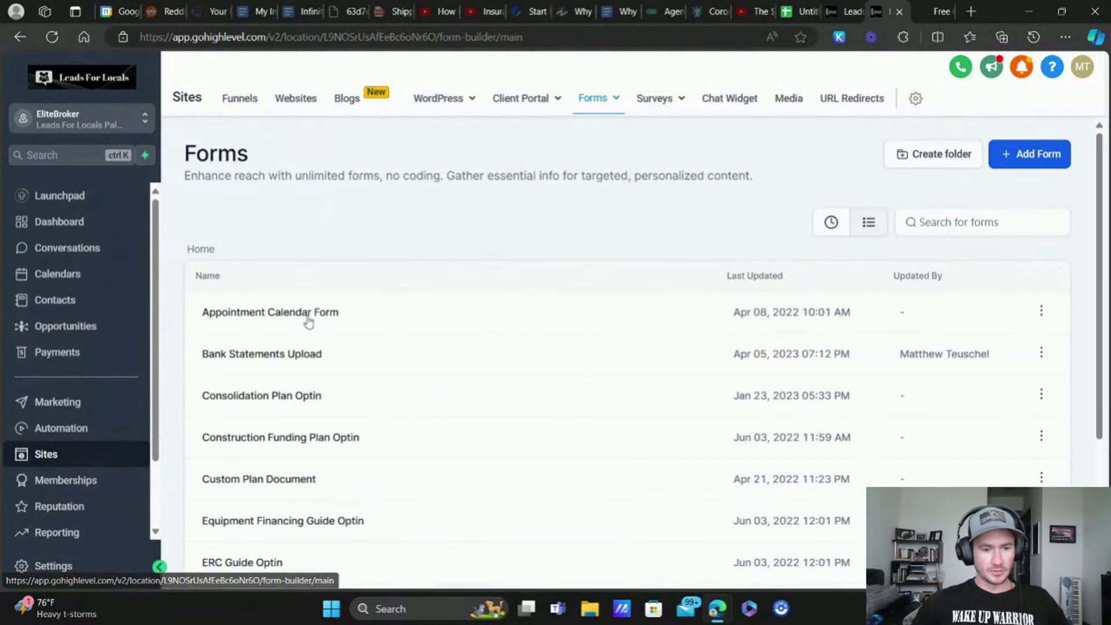
pyautogui.scroll(-4, 293, 342)
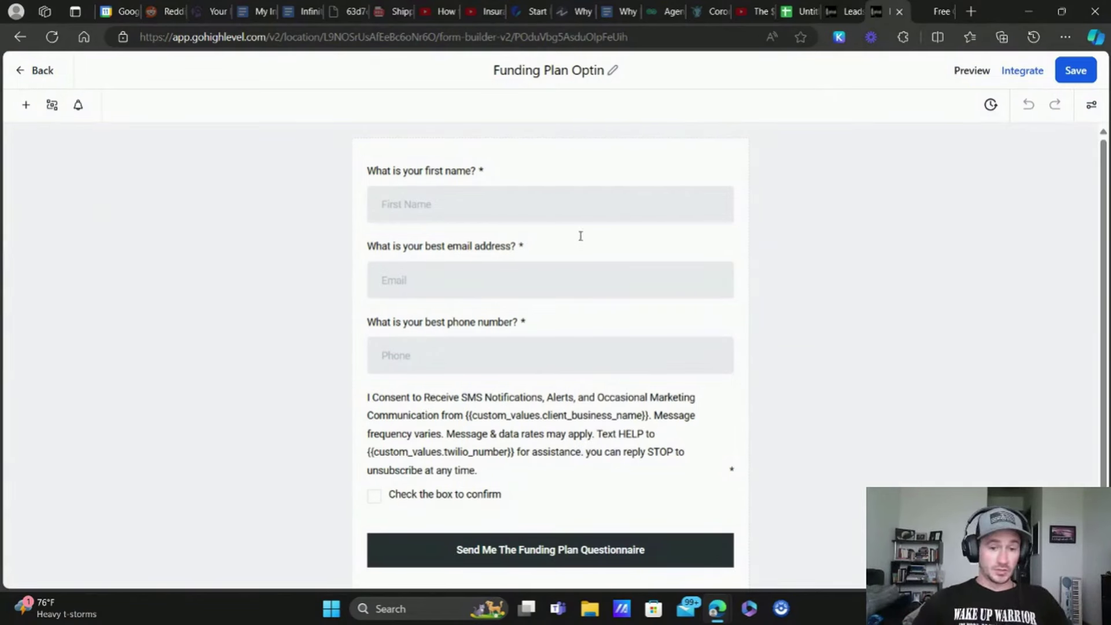
# Step: Select the form's Consent Checkbox and browse the available form elements
pyautogui.scroll(-1, 488, 409)
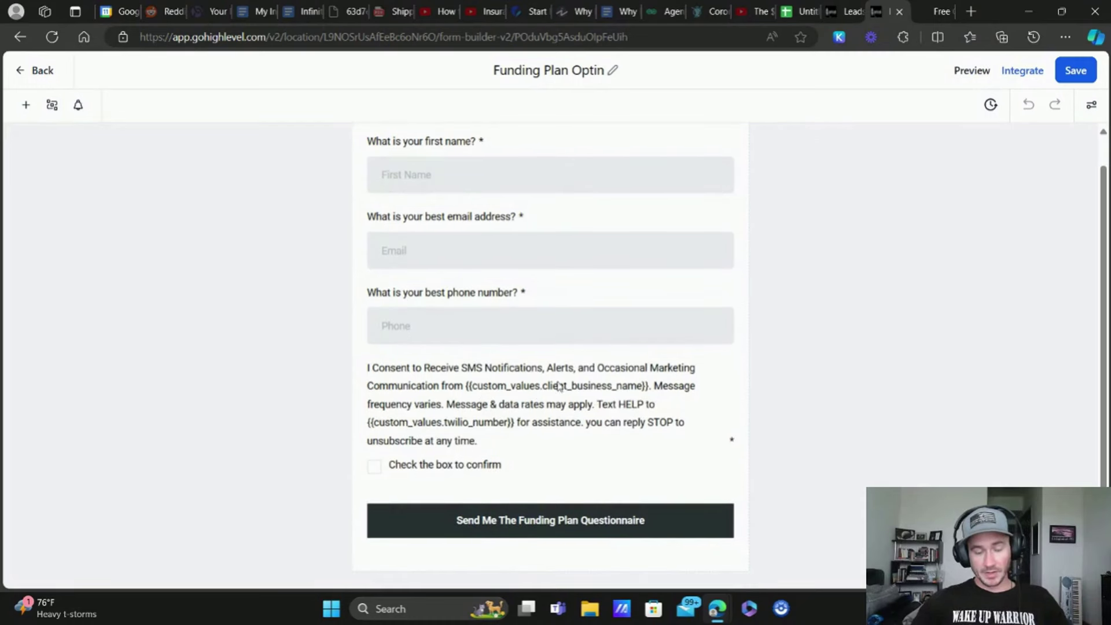
pyautogui.click(397, 379)
pyautogui.click(25, 105)
pyautogui.scroll(-5, 137, 266)
pyautogui.scroll(-4, 136, 266)
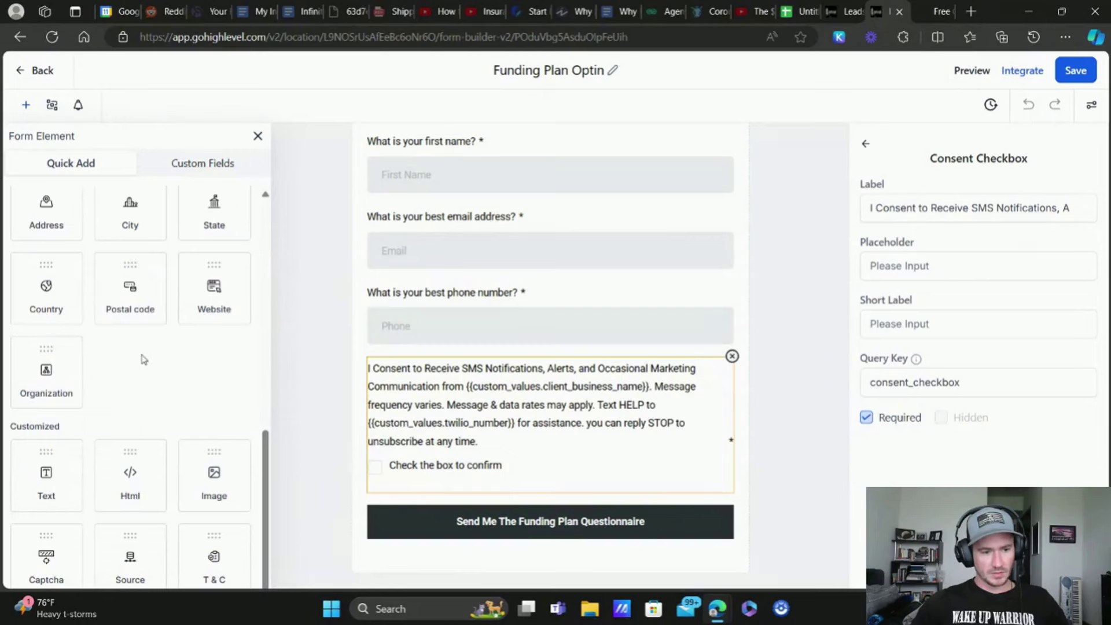
pyautogui.scroll(5, 144, 359)
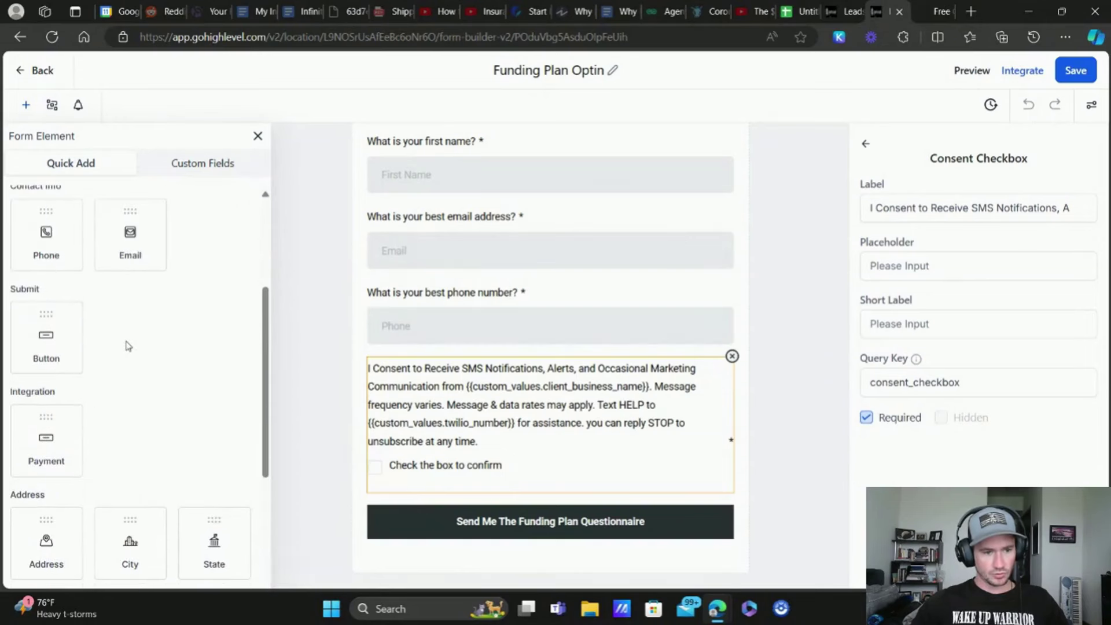
pyautogui.scroll(-2, 128, 345)
pyautogui.scroll(5, 129, 335)
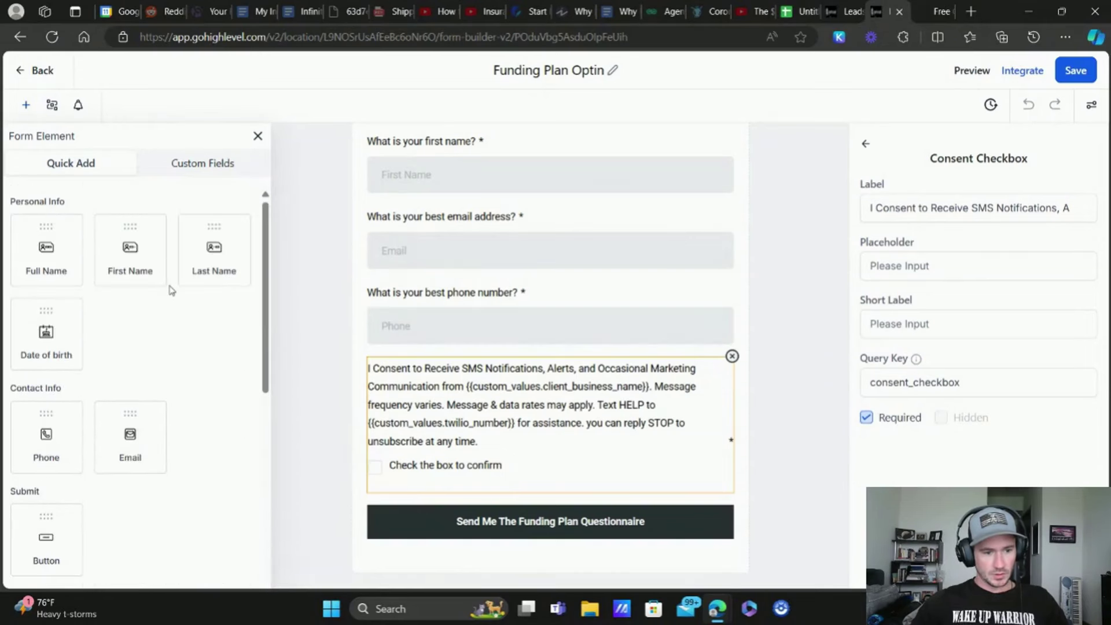
pyautogui.scroll(-6, 171, 290)
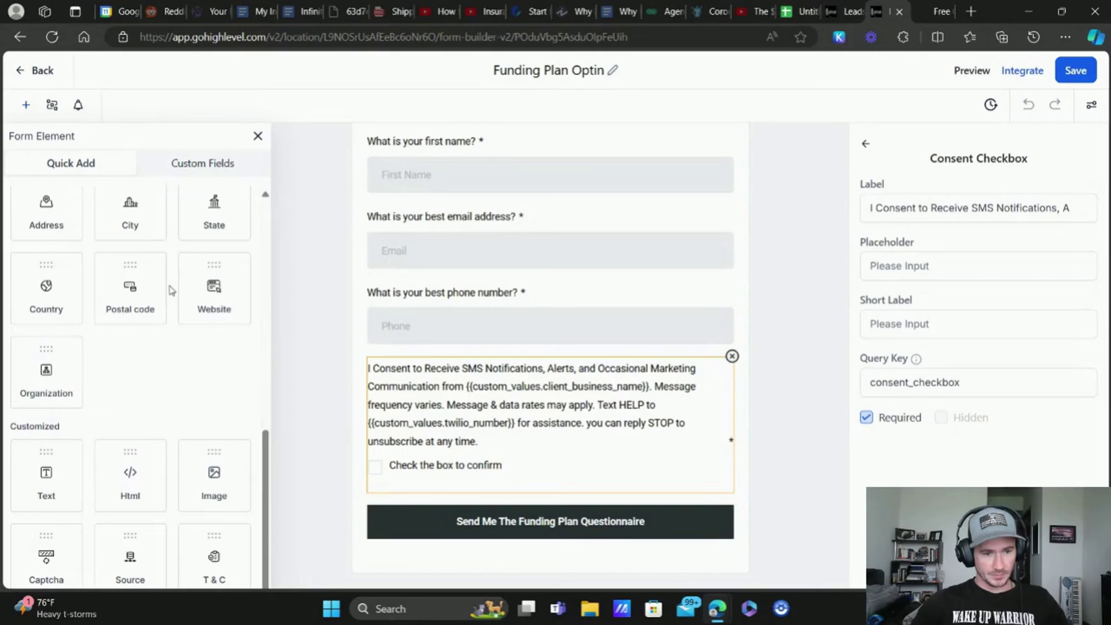
pyautogui.scroll(6, 172, 290)
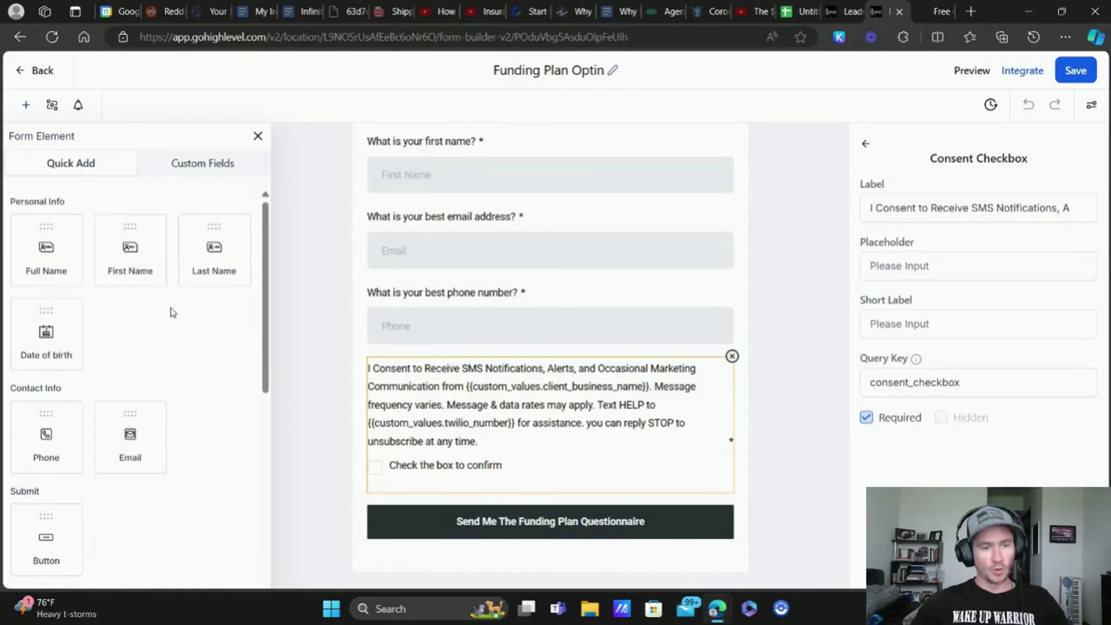
# Step: Start a new checkbox custom field, then discard it unsaved and close the elements panel
pyautogui.click(199, 167)
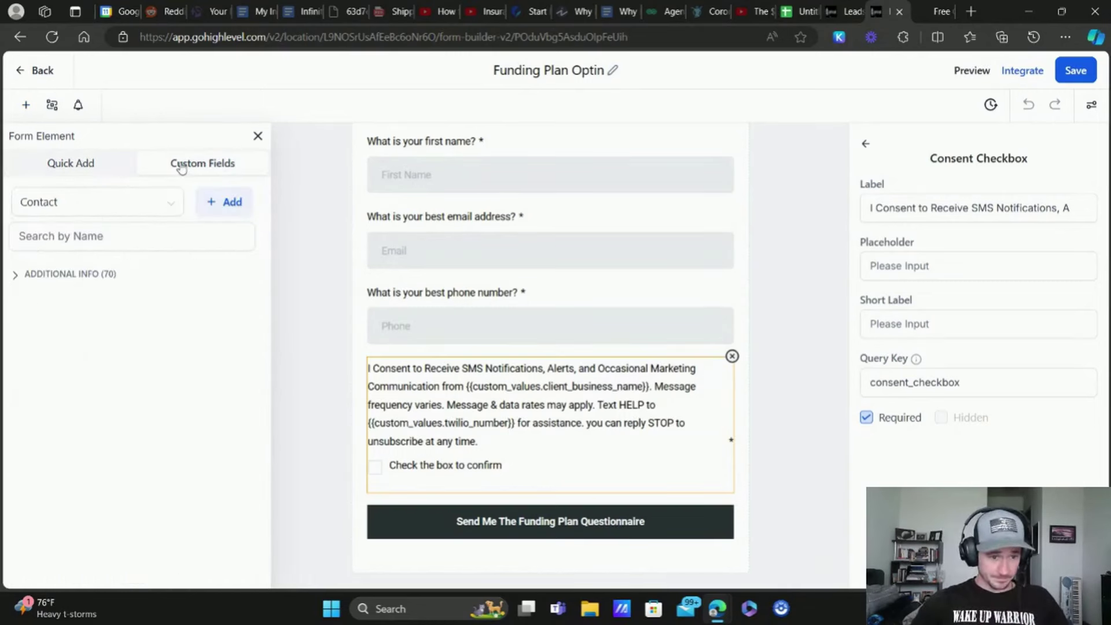
pyautogui.click(225, 202)
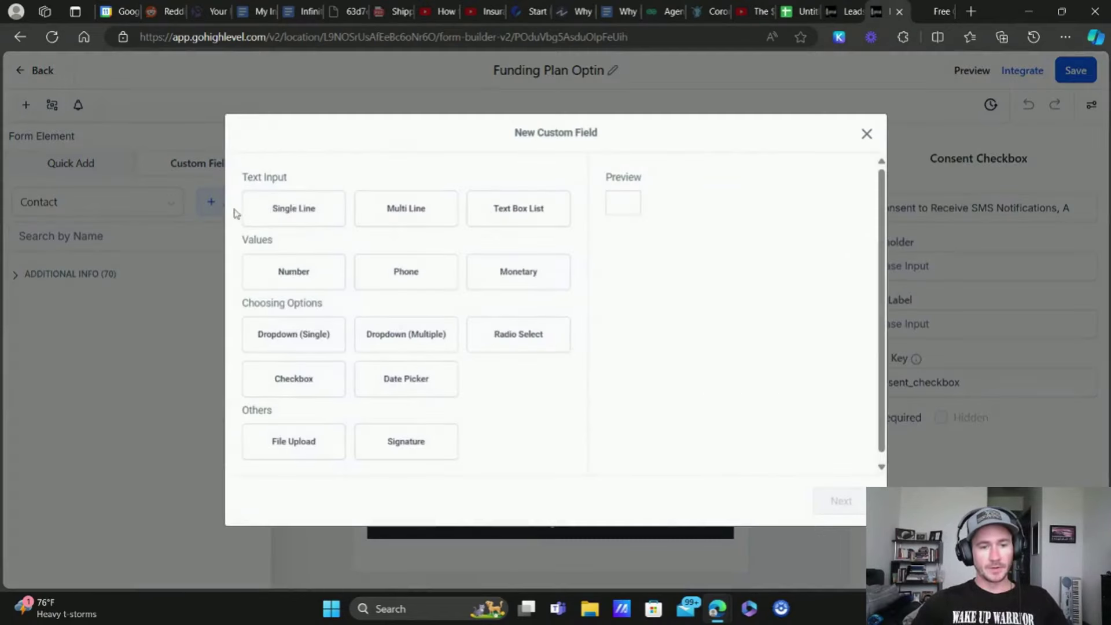
pyautogui.click(293, 387)
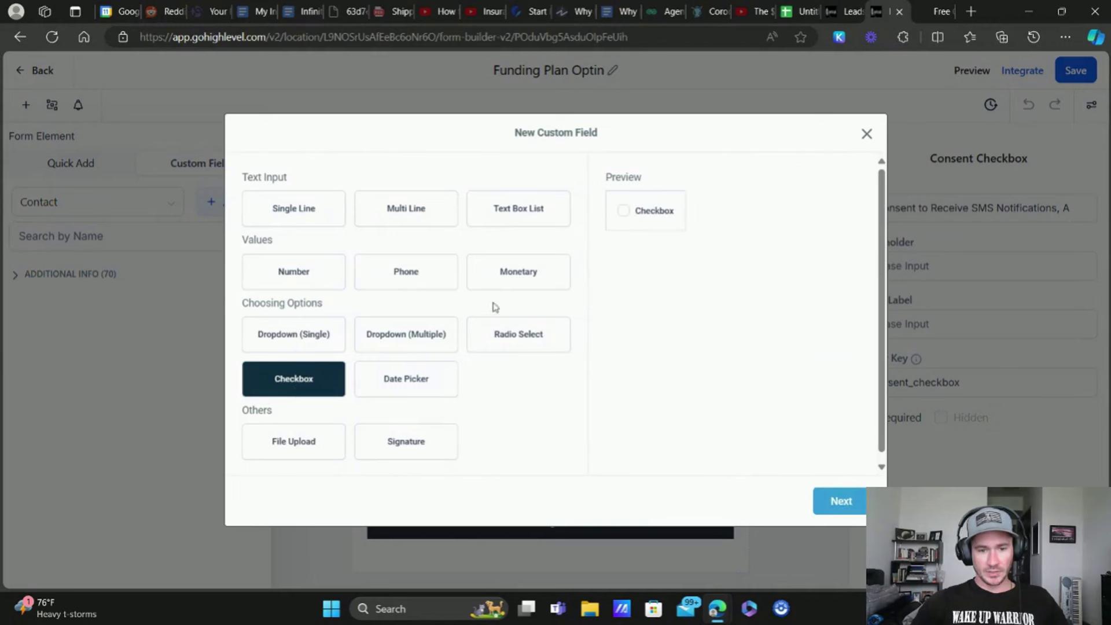
pyautogui.click(840, 502)
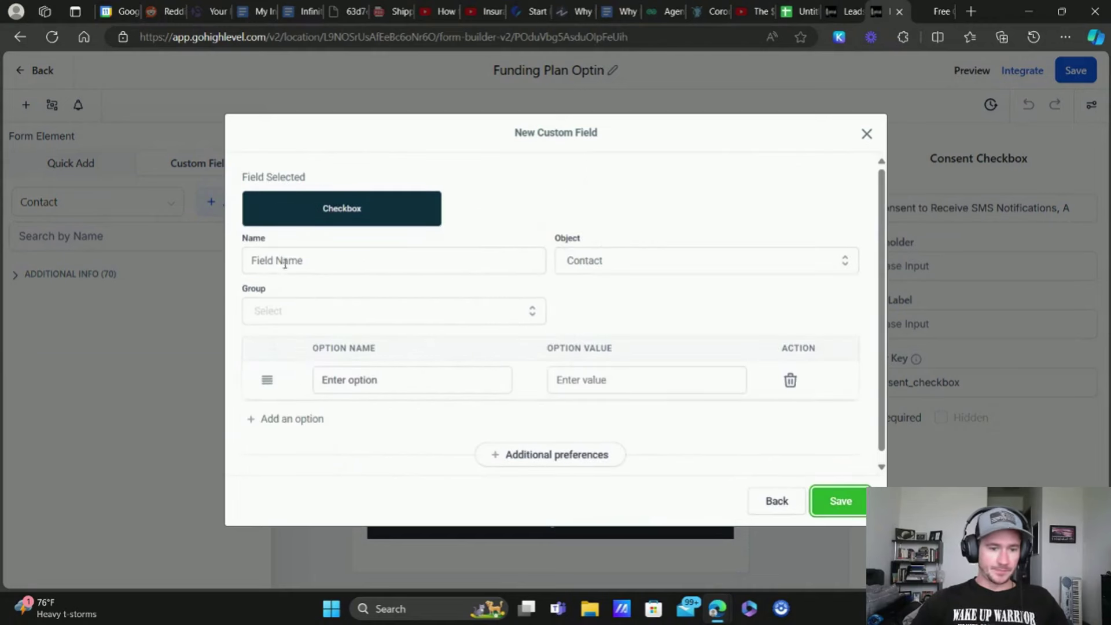
pyautogui.click(358, 380)
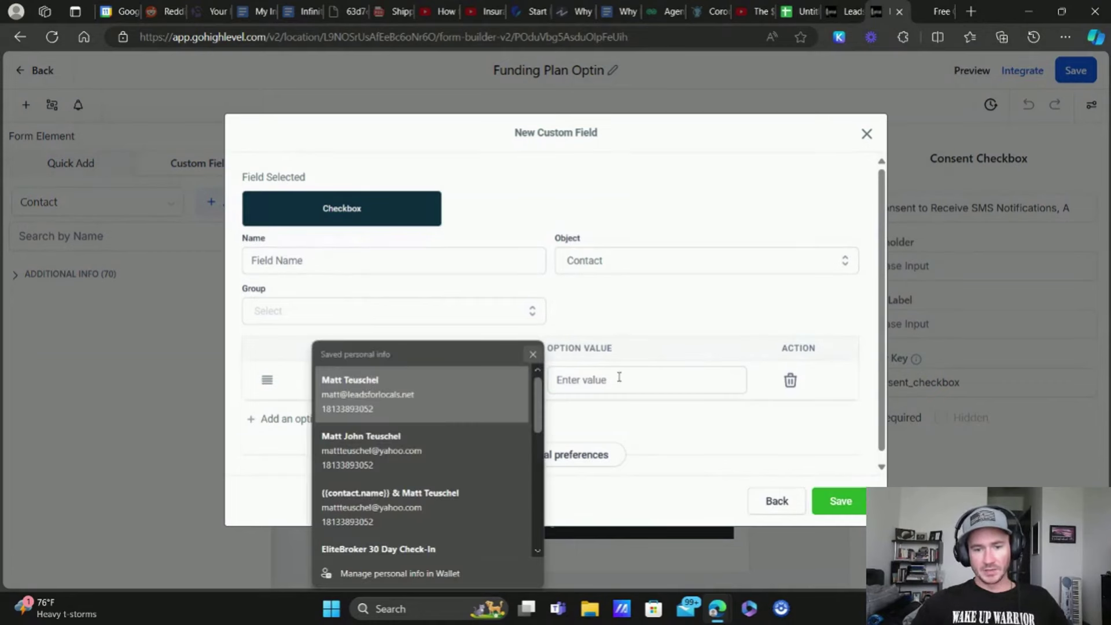
pyautogui.click(867, 135)
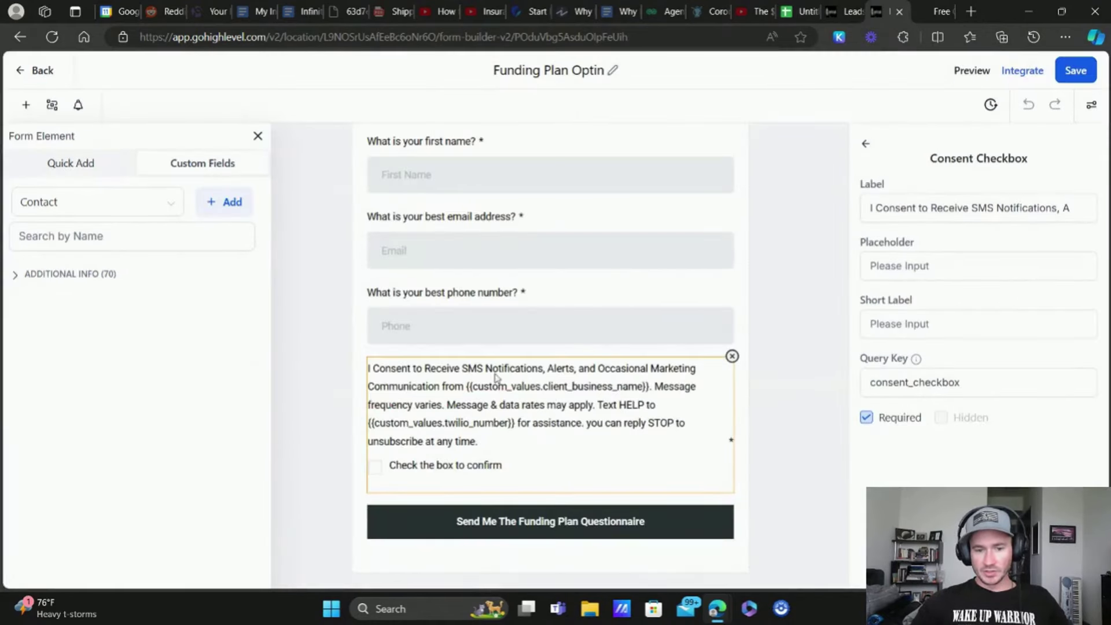
pyautogui.click(258, 137)
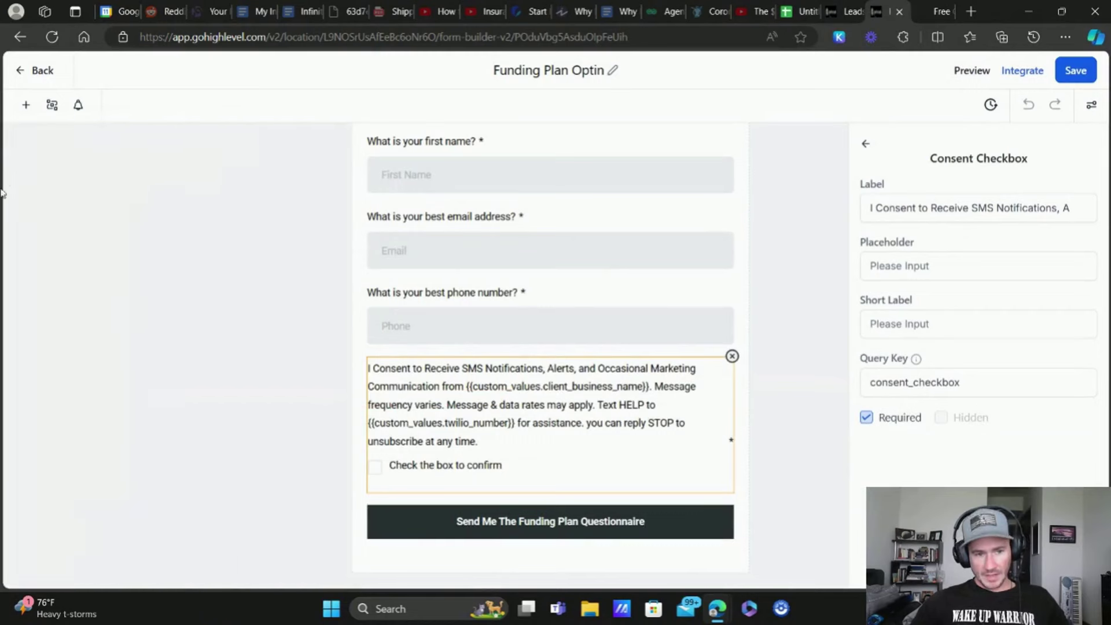
# Step: Search the custom fields for 'conse' and back out of adding a second Consent Checkbox
pyautogui.click(25, 106)
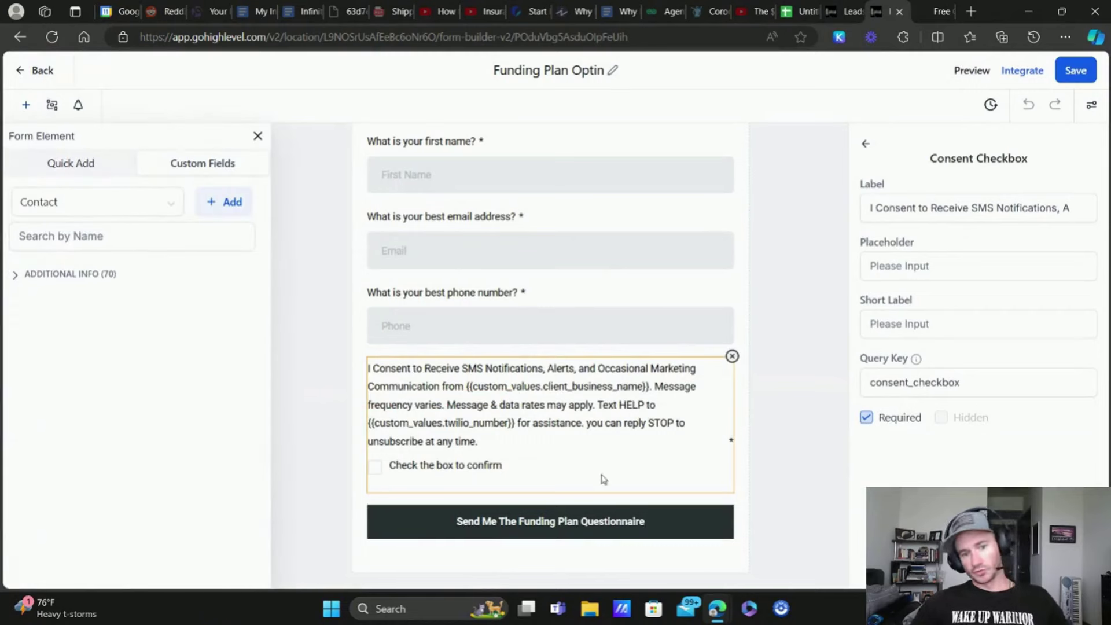
pyautogui.click(74, 281)
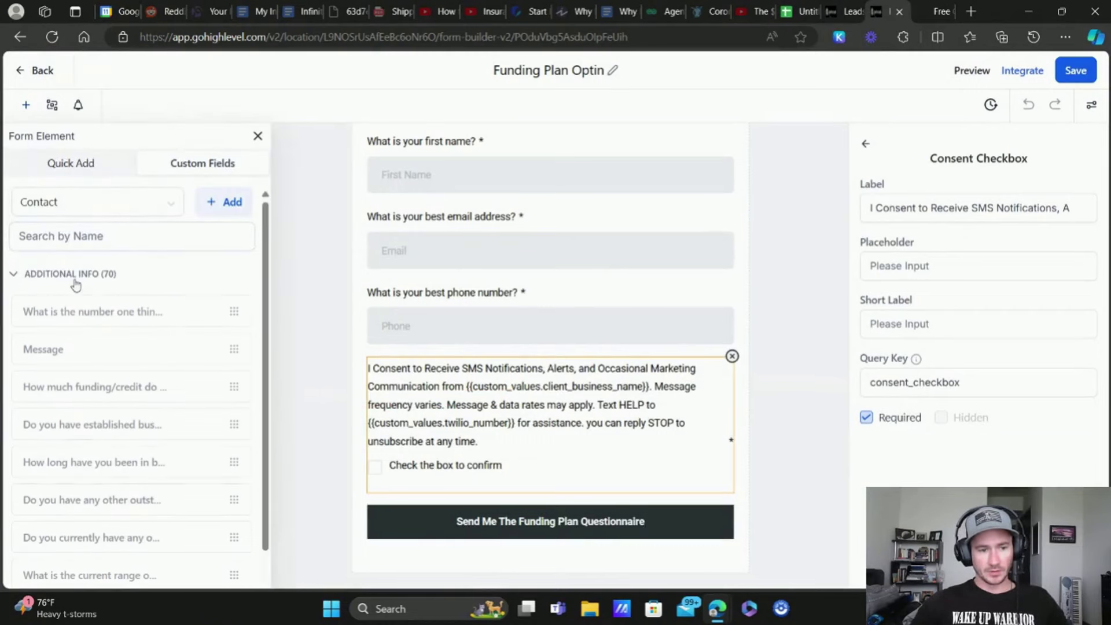
pyautogui.click(85, 232)
pyautogui.write('consen')
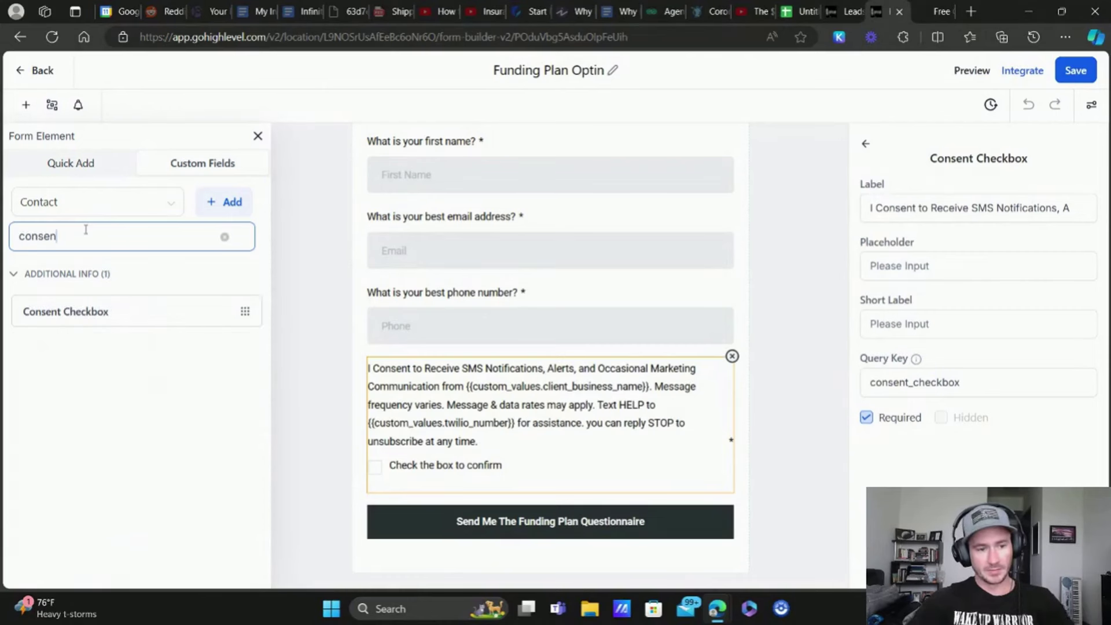
pyautogui.moveTo(69, 310); pyautogui.dragTo(521, 373)
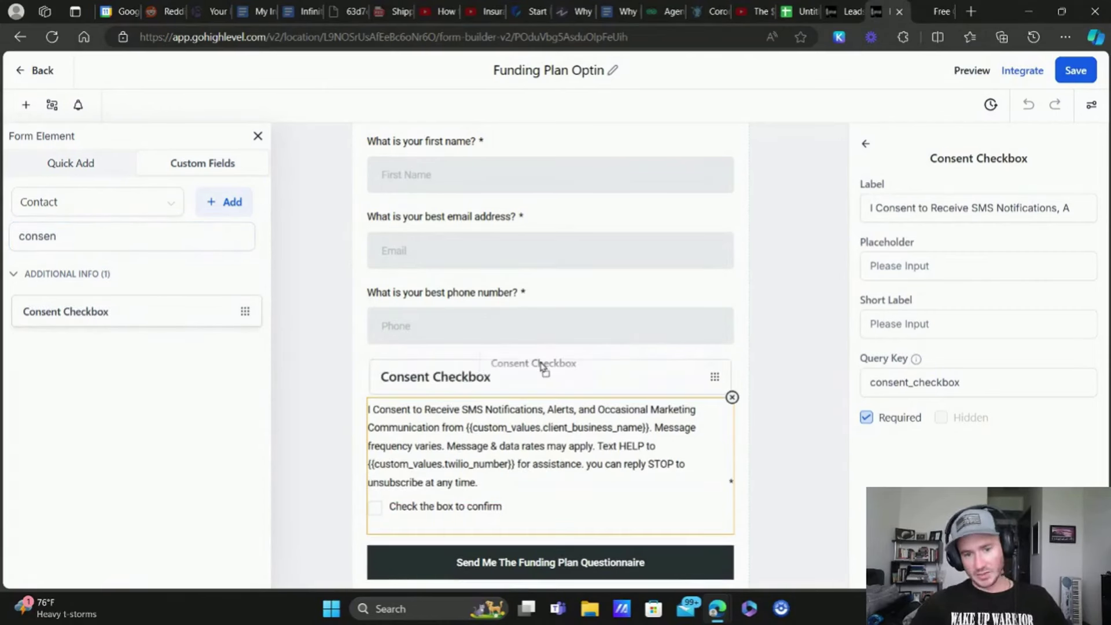
pyautogui.moveTo(541, 365); pyautogui.dragTo(82, 307)
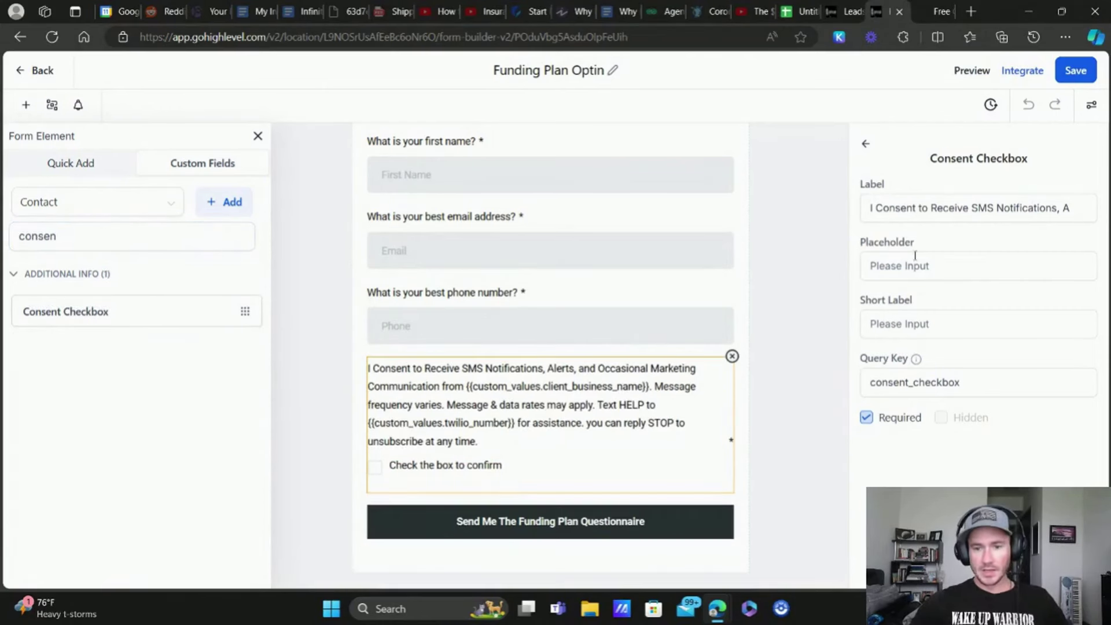
# Step: Review the Consent Checkbox's SMS consent label text in its field settings
pyautogui.click(872, 207)
pyautogui.moveTo(872, 207); pyautogui.dragTo(1075, 204)
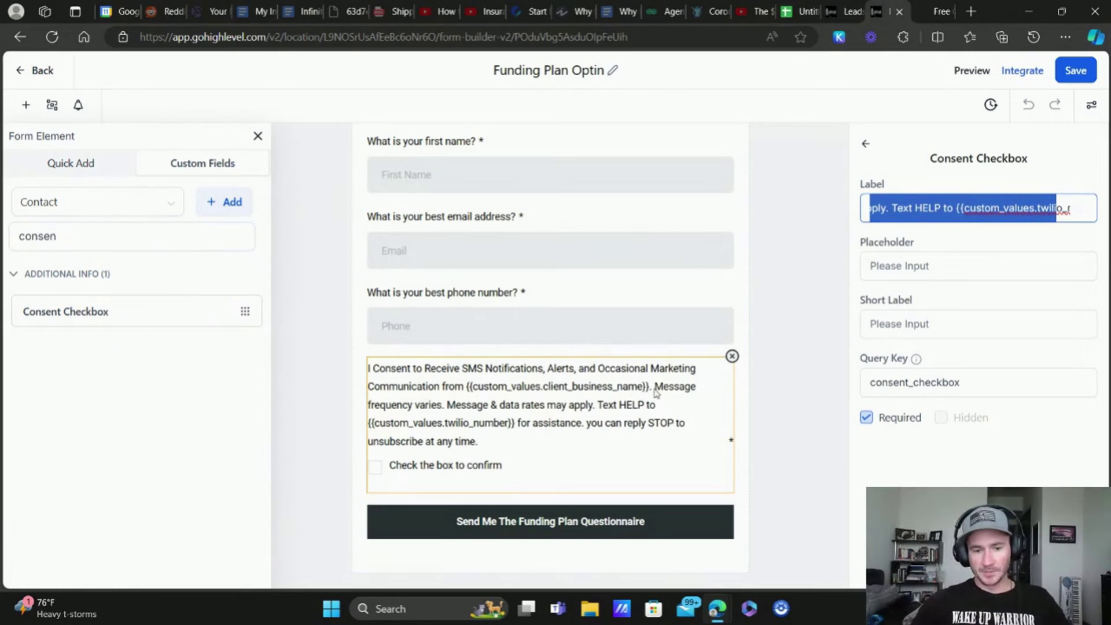
pyautogui.moveTo(653, 395); pyautogui.dragTo(605, 388)
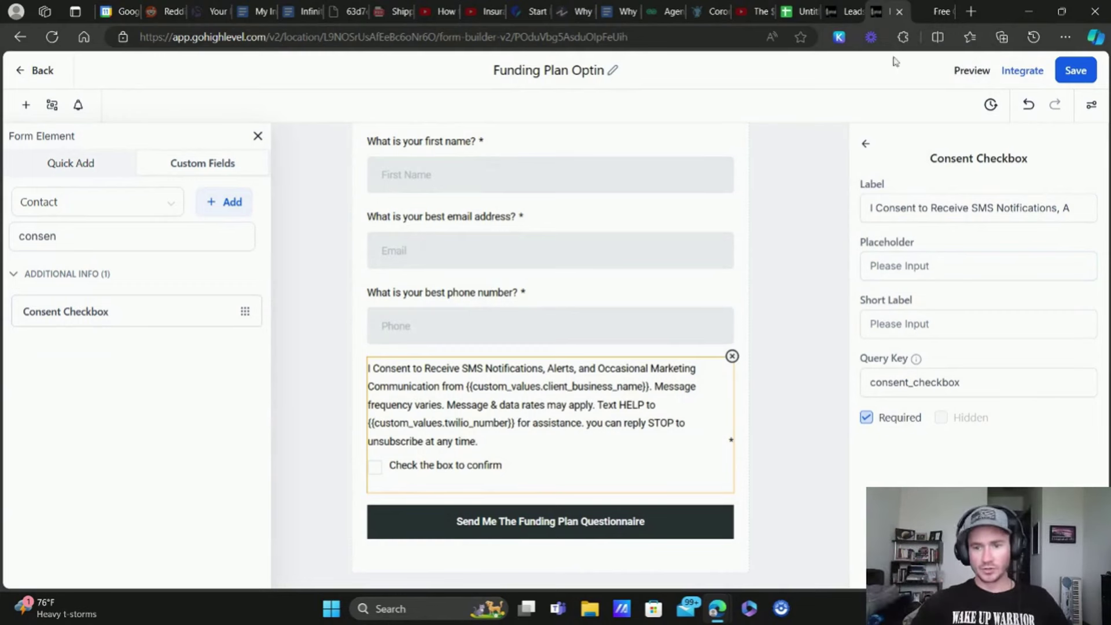
pyautogui.click(891, 215)
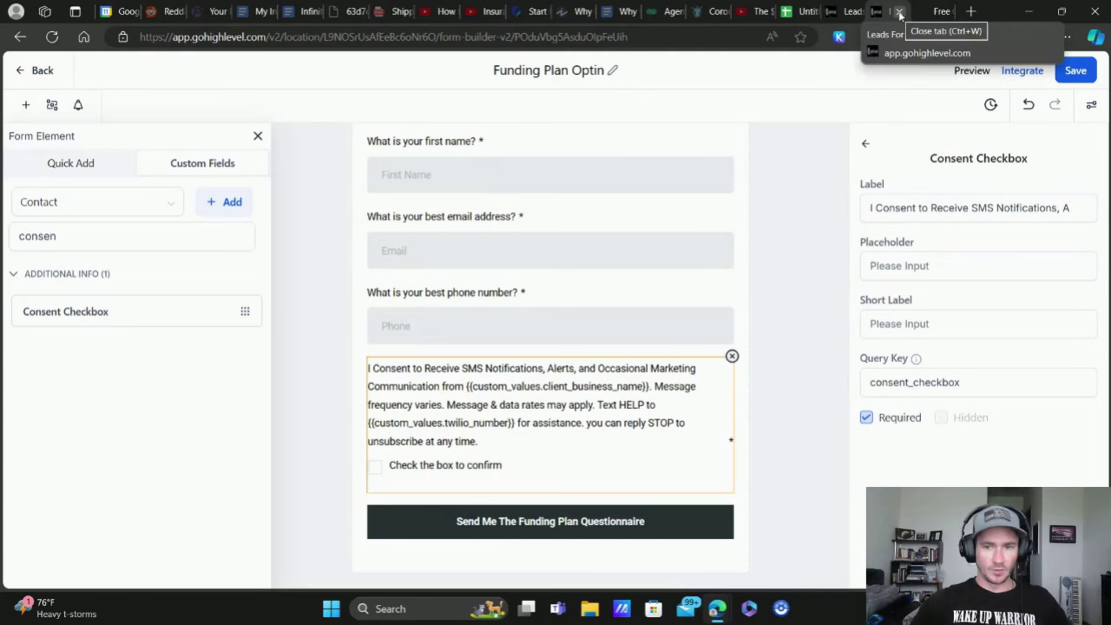
pyautogui.click(835, 11)
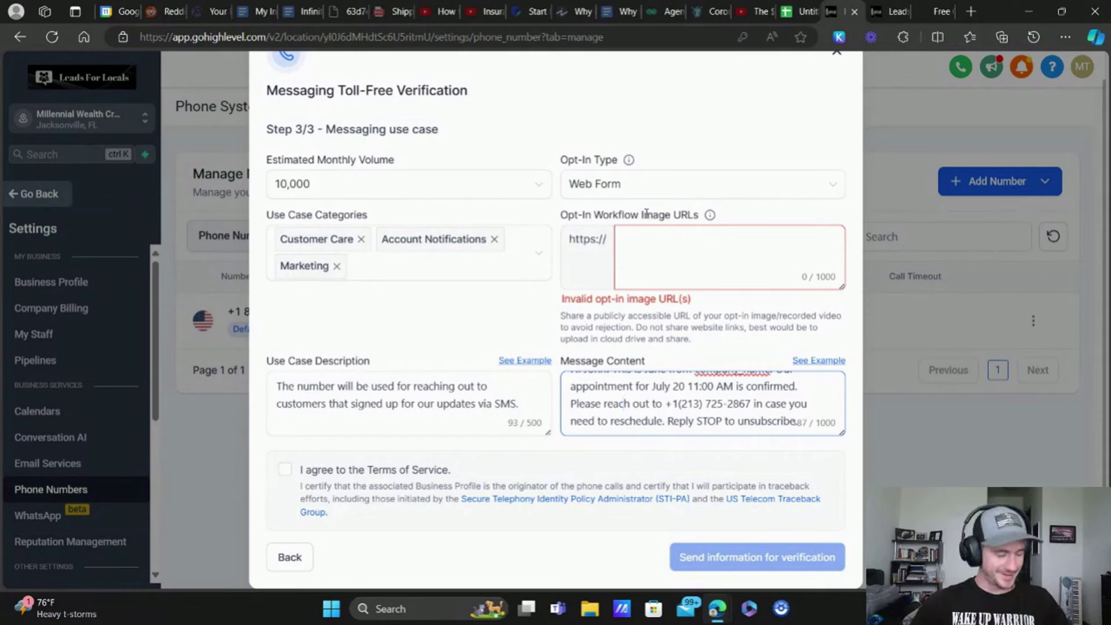
pyautogui.moveTo(565, 214); pyautogui.dragTo(688, 216)
pyautogui.click(933, 11)
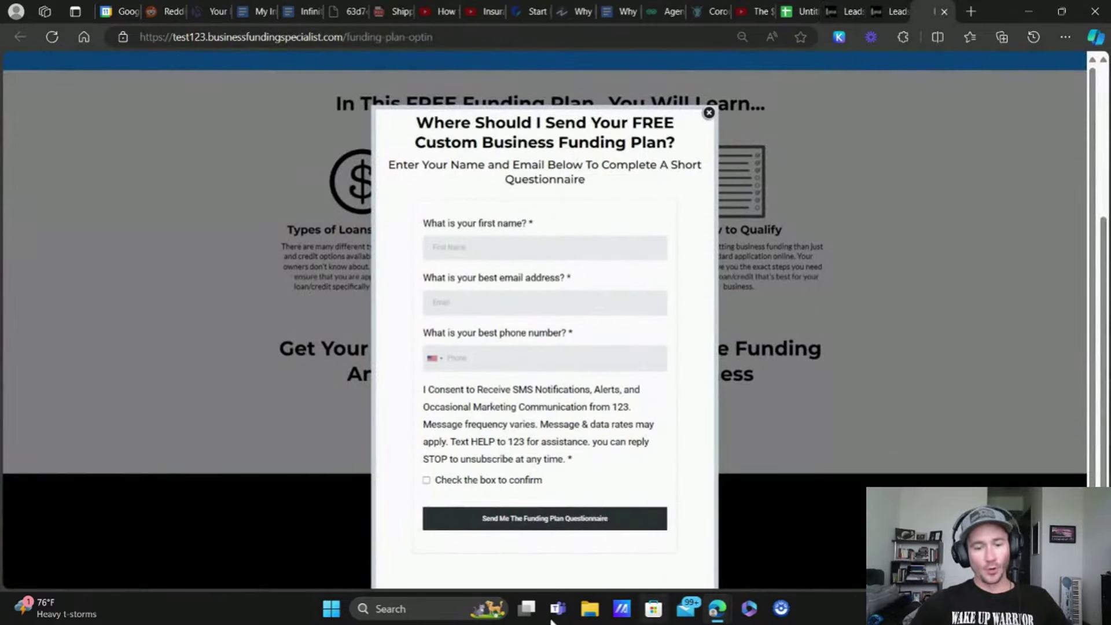
pyautogui.moveTo(426, 36); pyautogui.dragTo(249, 37)
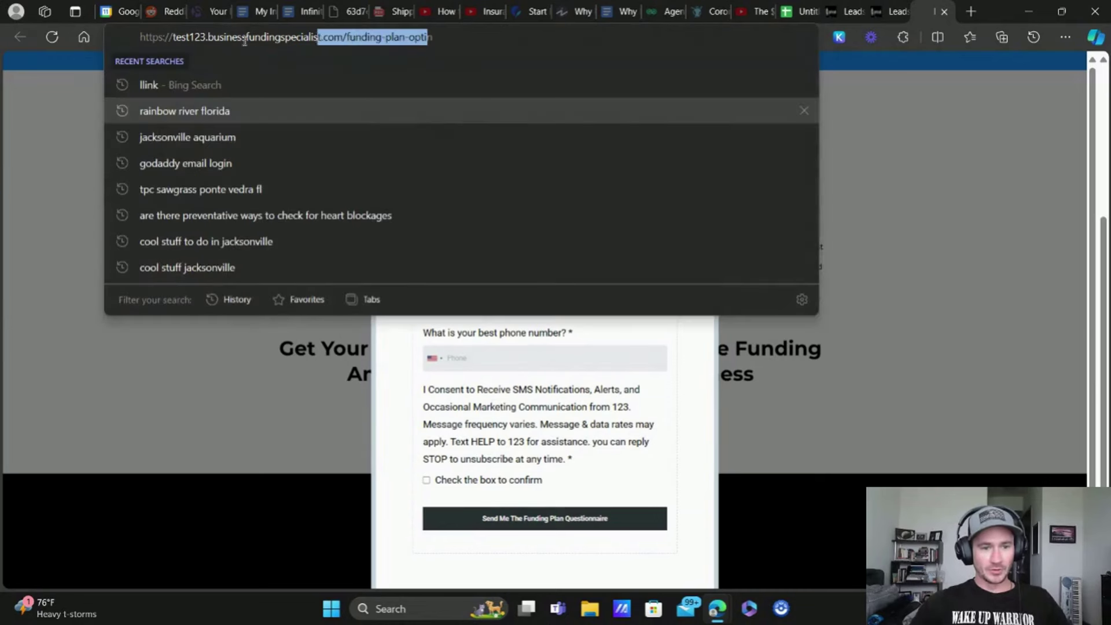
pyautogui.click(952, 193)
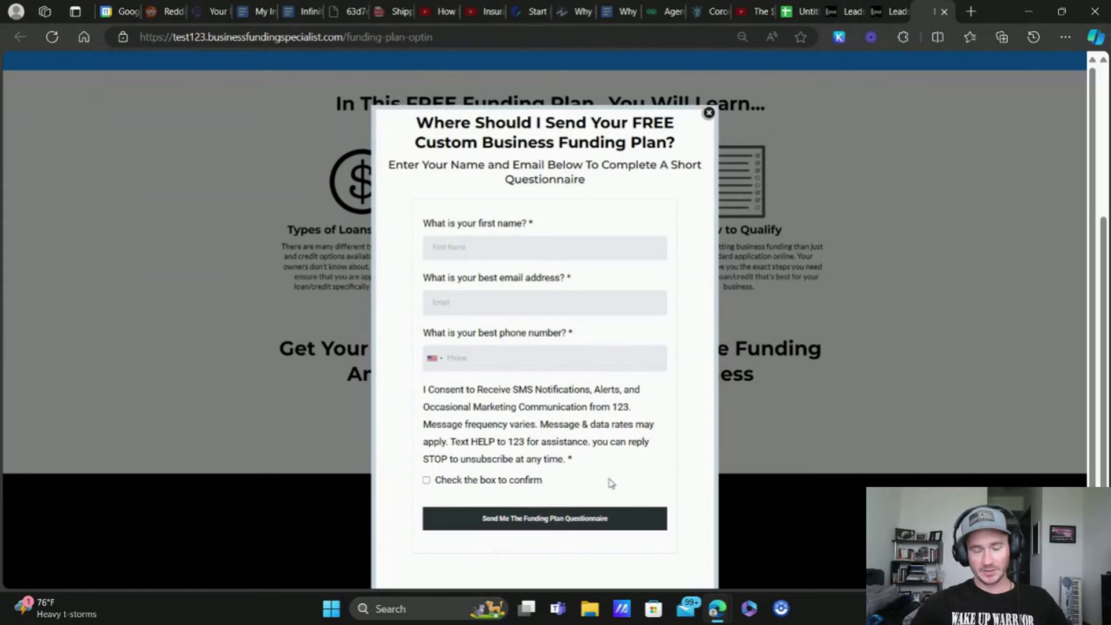
pyautogui.click(892, 10)
pyautogui.click(842, 11)
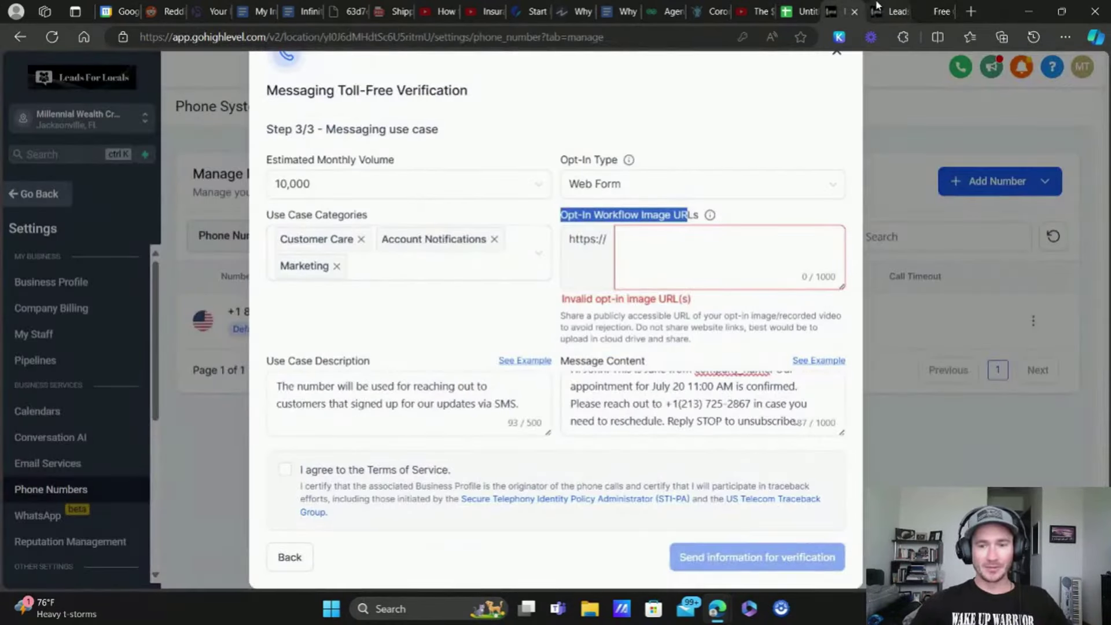
pyautogui.click(892, 11)
# Step: Open the media library from Settings > Media and copy the first image file's link
pyautogui.click(35, 71)
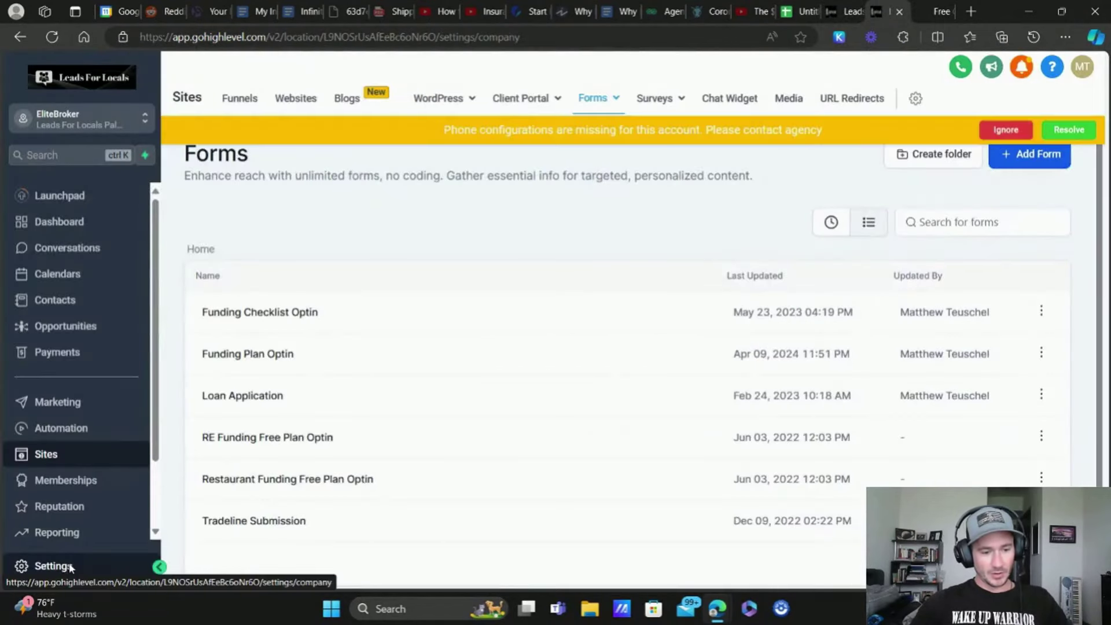
pyautogui.click(67, 566)
pyautogui.scroll(-5, 65, 417)
pyautogui.click(37, 443)
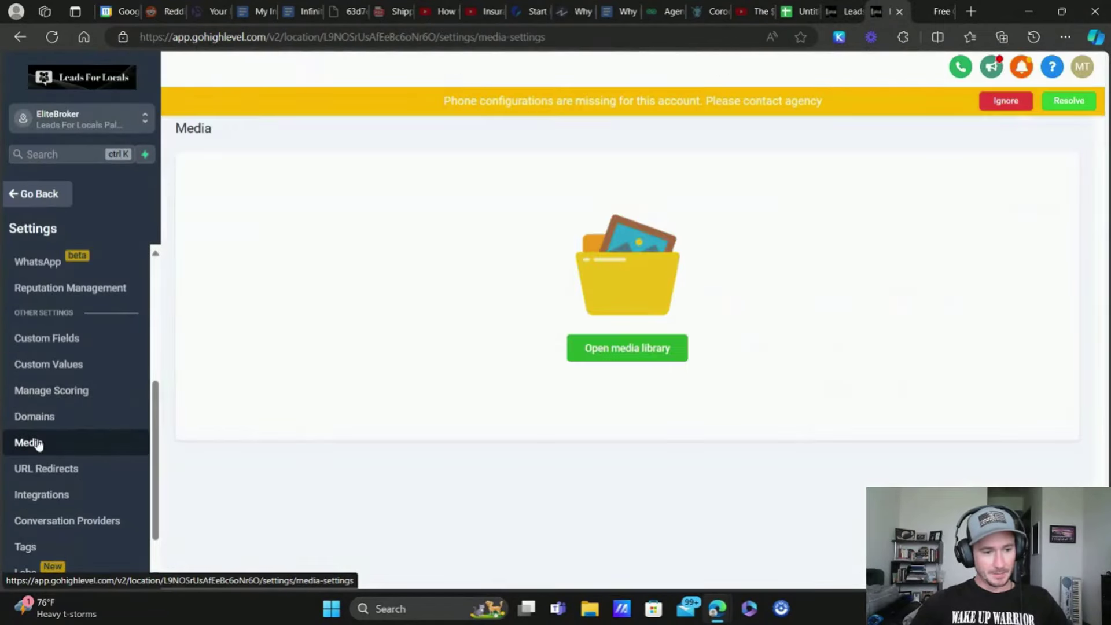
pyautogui.click(647, 357)
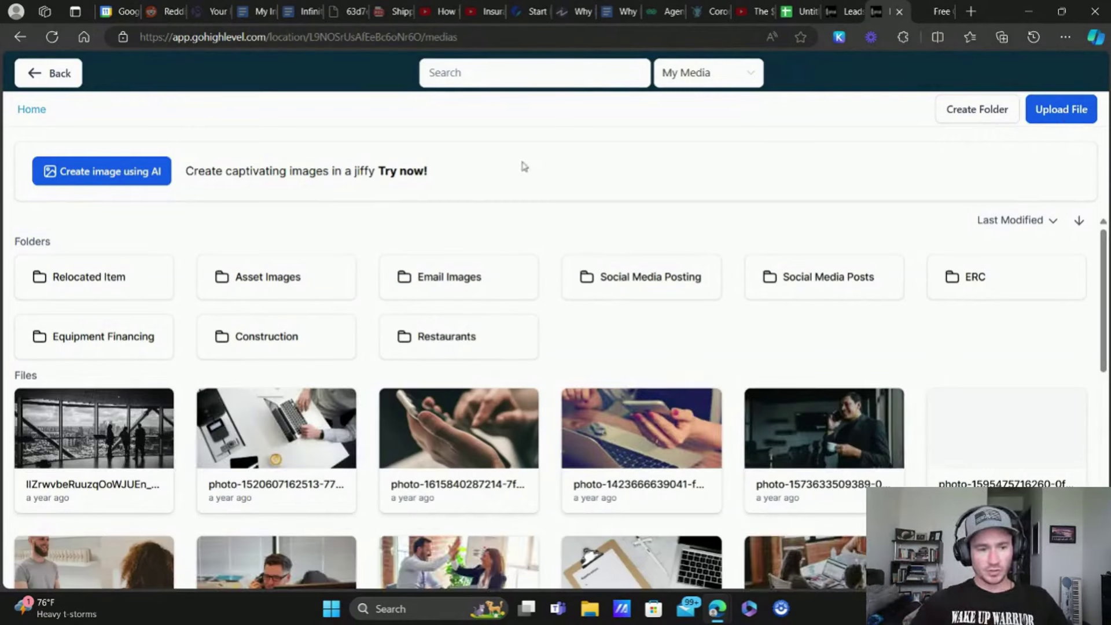
pyautogui.click(124, 422)
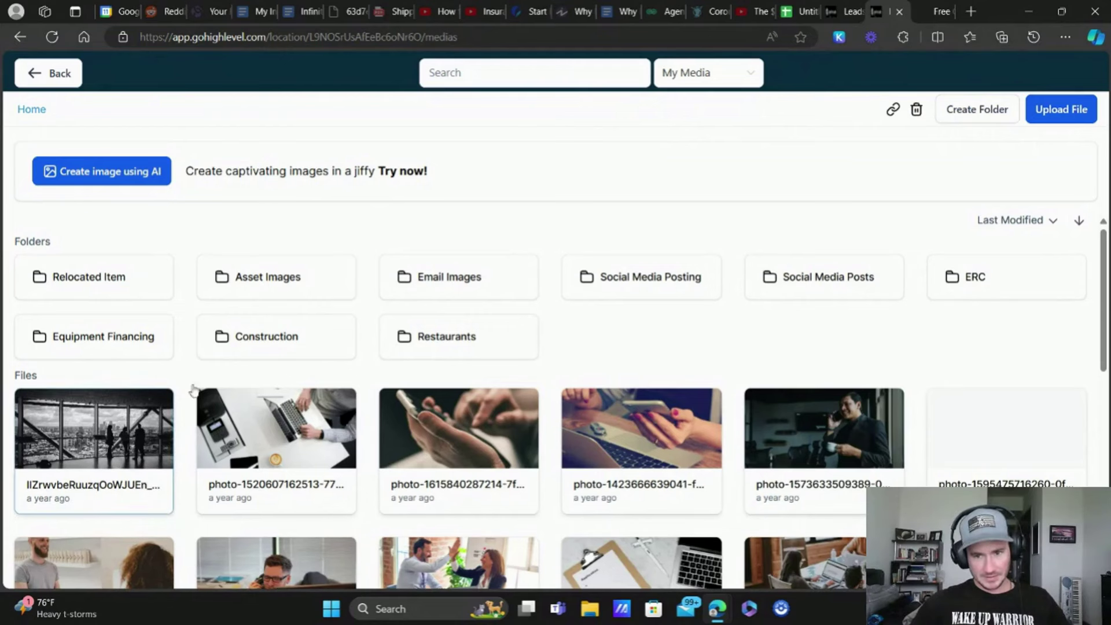
pyautogui.click(893, 110)
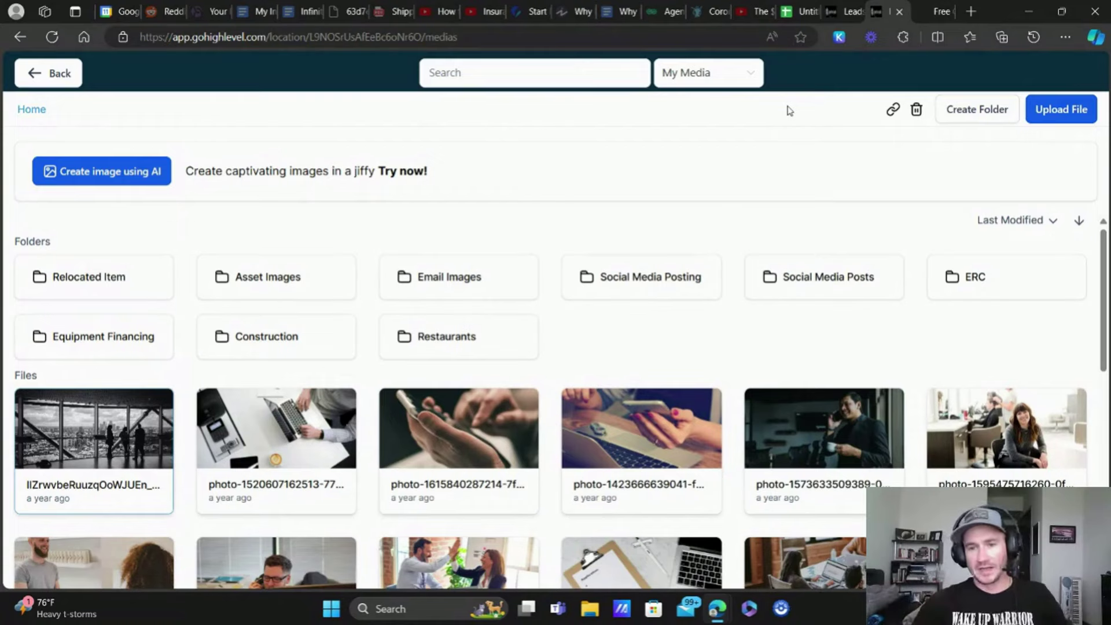
pyautogui.click(940, 11)
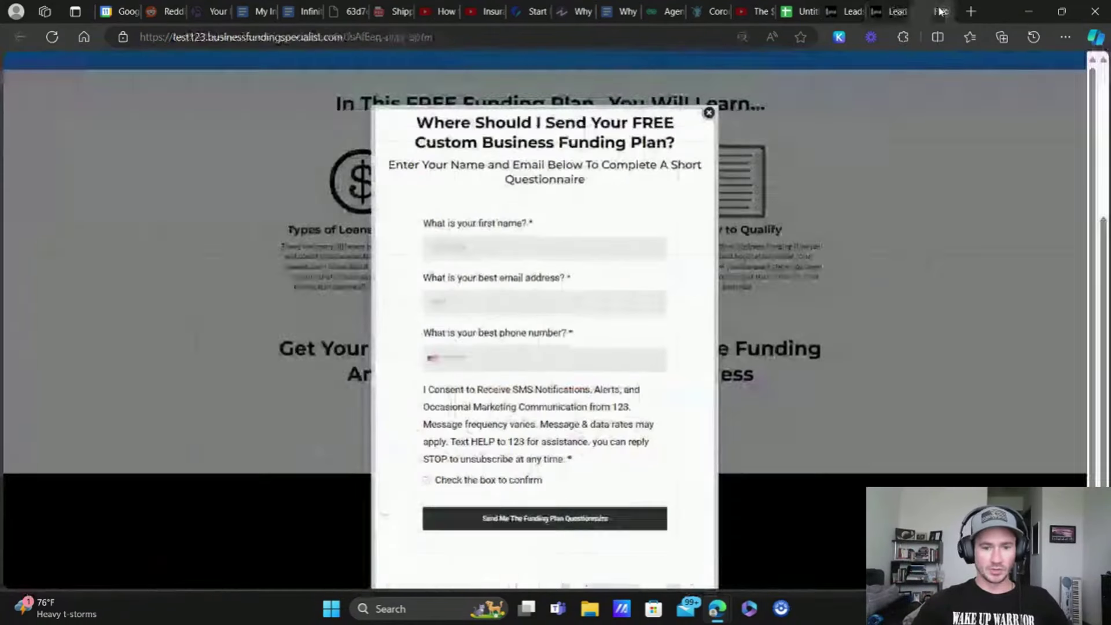
# Step: Paste the copied image link as the Opt-In Workflow Image URL, accept the terms, and close verification
pyautogui.click(856, 5)
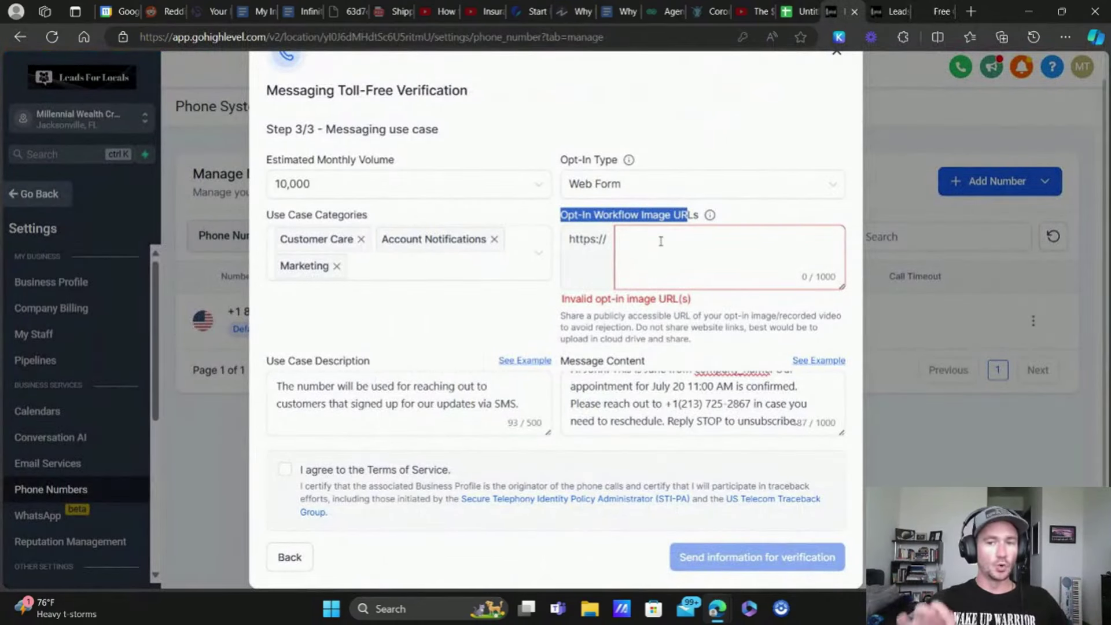
pyautogui.click(617, 237)
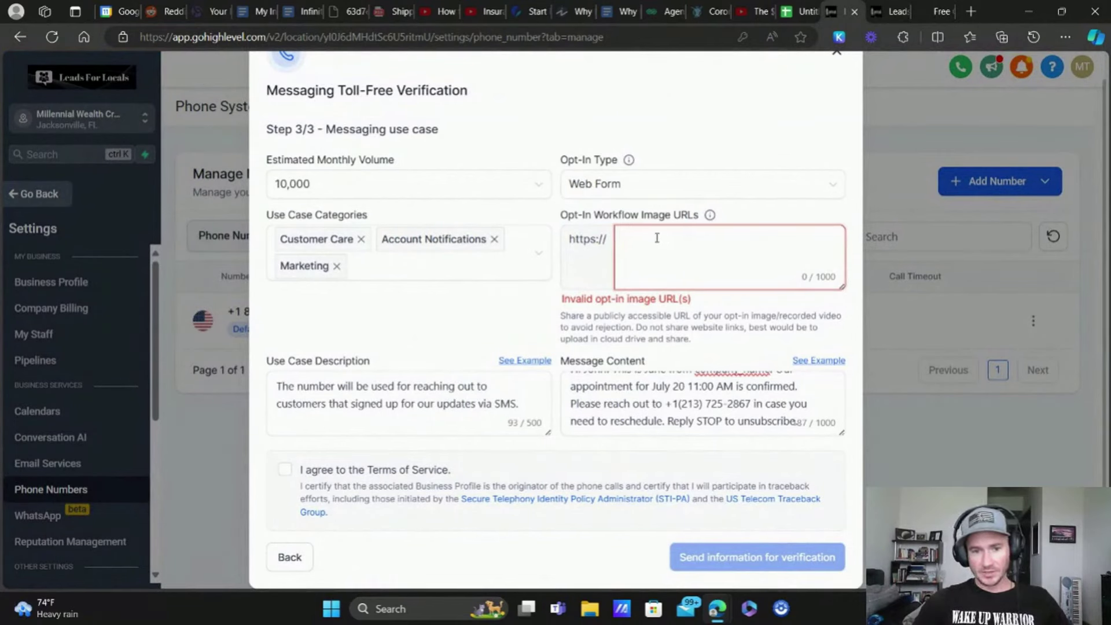
pyautogui.write('https://storage.googleapis.com/msgsndr/L9NOSrUsAfEeBc6oNr6O/media/54c37bc2-b2d2-4052-abab-e631408bfa4a.jpg')
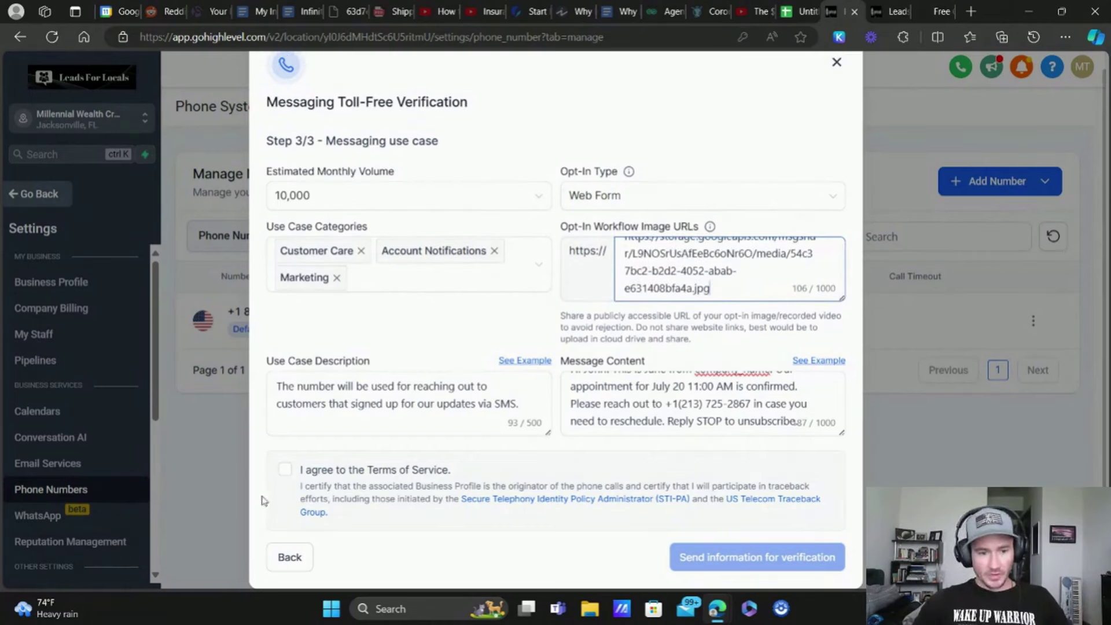
pyautogui.click(285, 469)
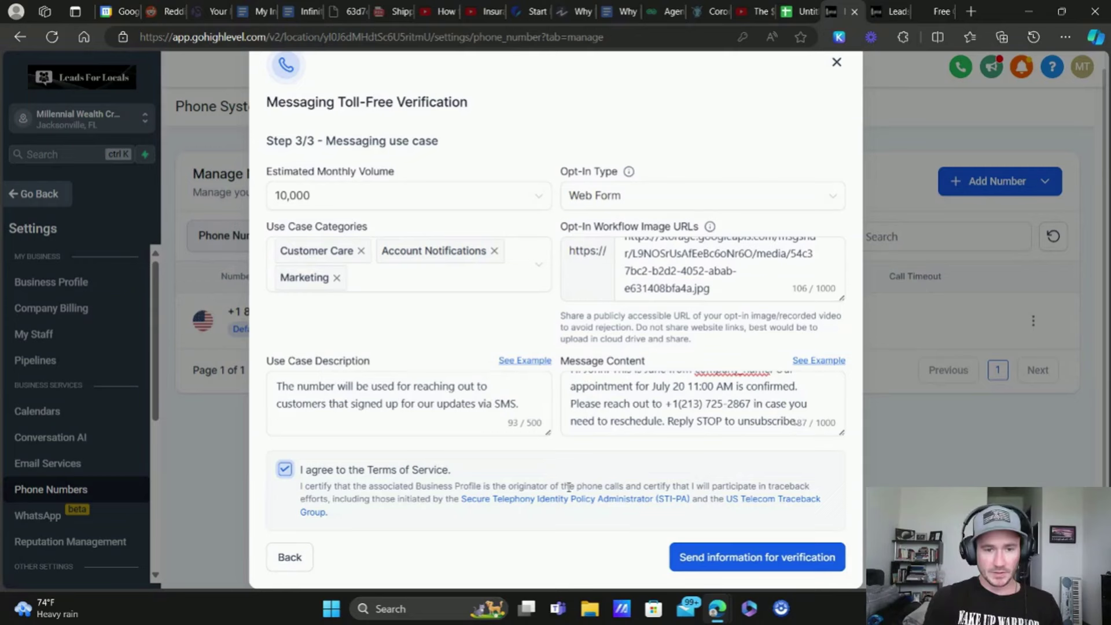
pyautogui.click(837, 62)
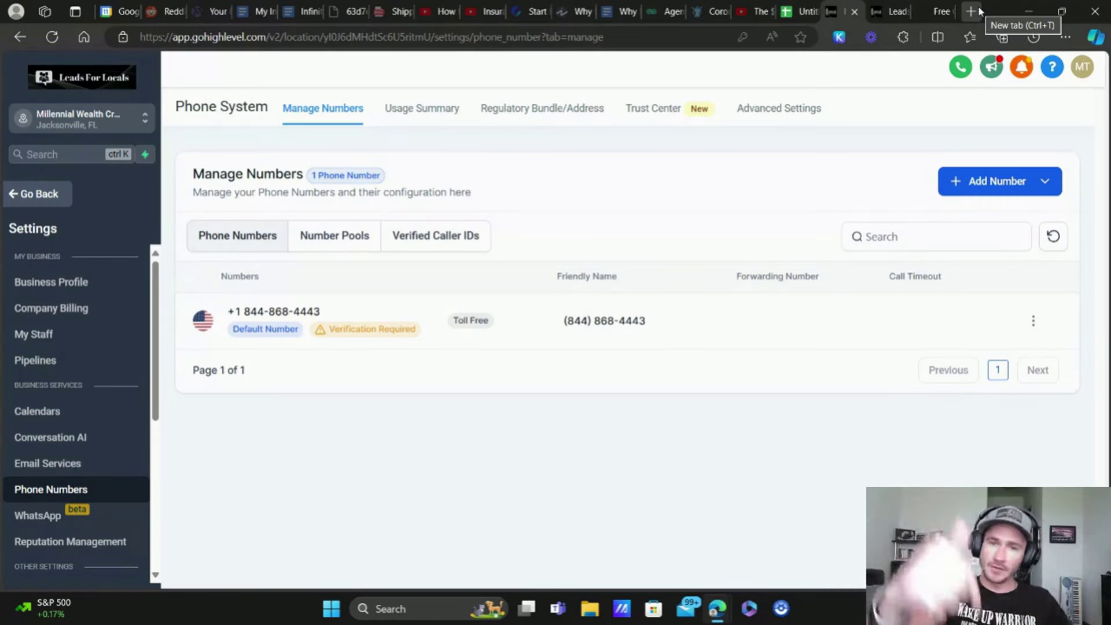
# Step: Load the clearoutphone.io homepage in a new tab, then open another blank tab
pyautogui.click(971, 11)
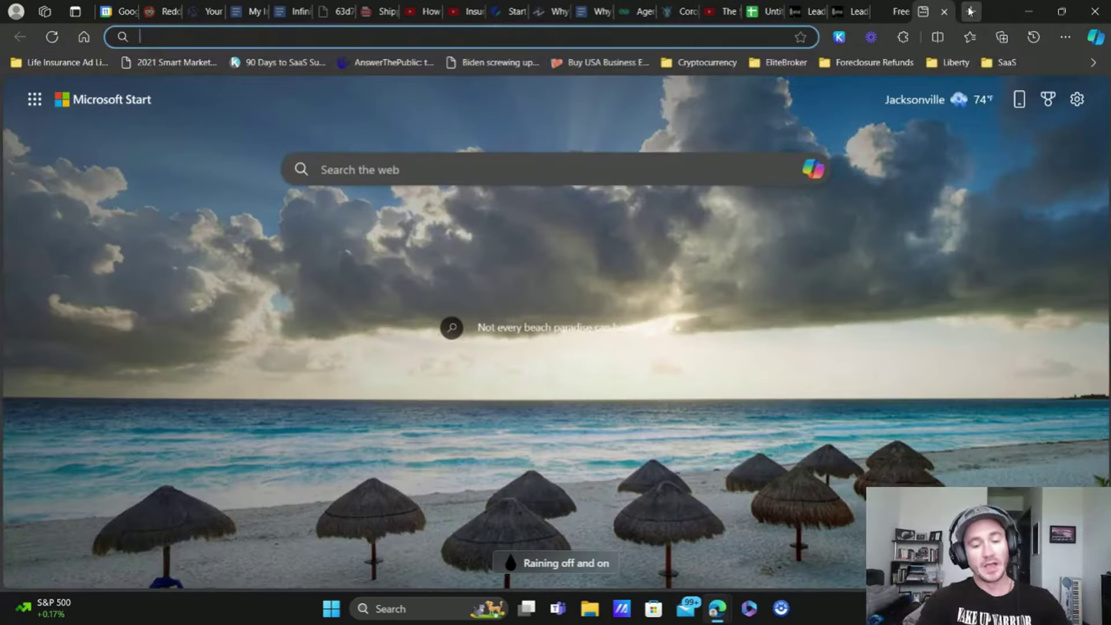
pyautogui.write('clear')
pyautogui.press('Return')
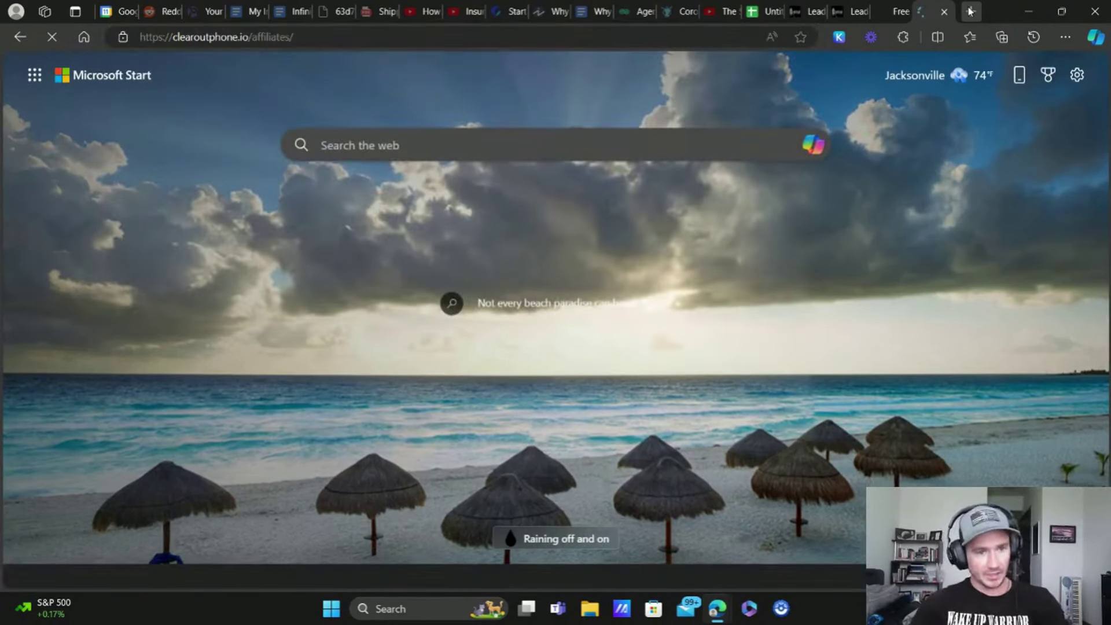
pyautogui.click(303, 36)
pyautogui.click(302, 35)
pyautogui.press('BackSpace')
pyautogui.press('BackSpace')
pyautogui.press('BackSpace')
pyautogui.press('BackSpace')
pyautogui.press('BackSpace')
pyautogui.press('BackSpace')
pyautogui.press('BackSpace')
pyautogui.press('BackSpace')
pyautogui.press('BackSpace')
pyautogui.press('BackSpace')
pyautogui.press('BackSpace')
pyautogui.press('BackSpace')
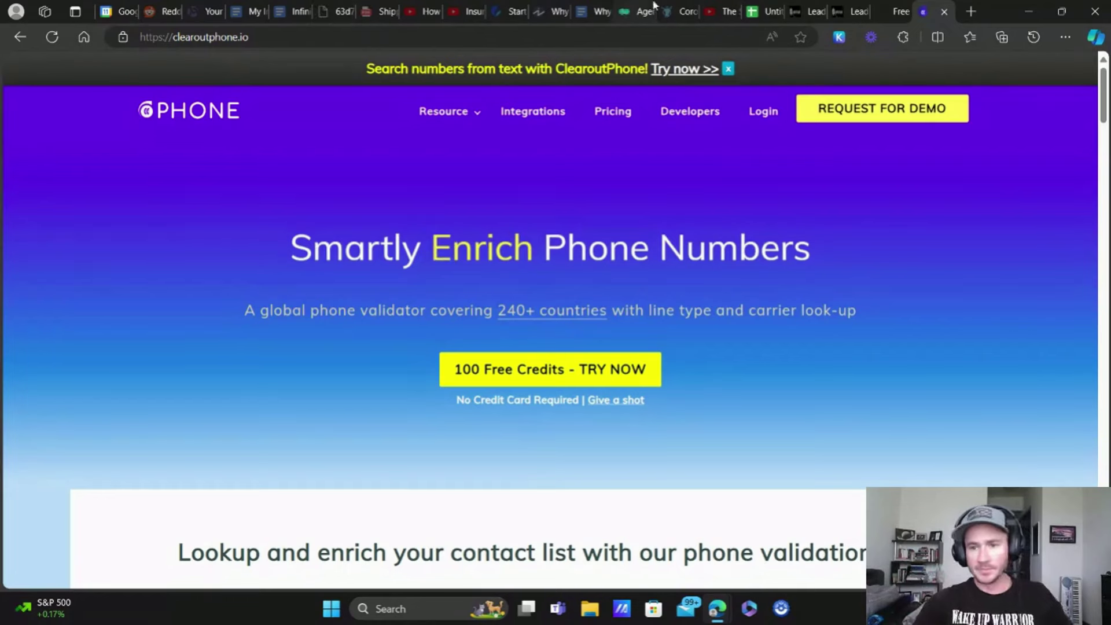
pyautogui.click(972, 12)
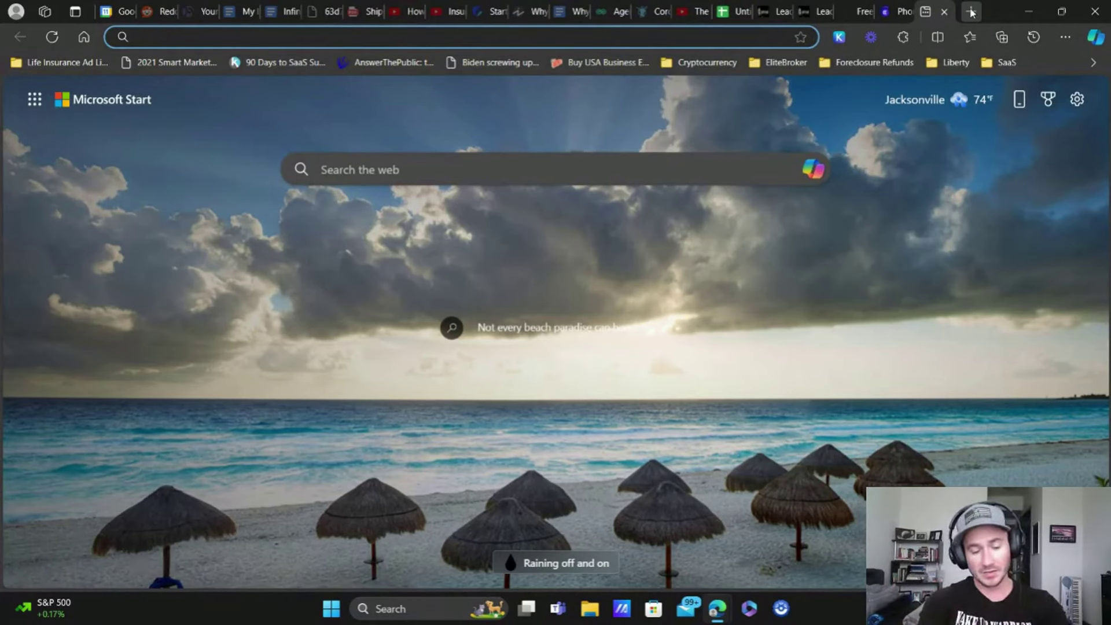
# Step: Load the emaillistverify.com homepage, then close both the EmailListVerify and ClearoutPhone tabs
pyautogui.write('emaillistverify.com/affiliate')
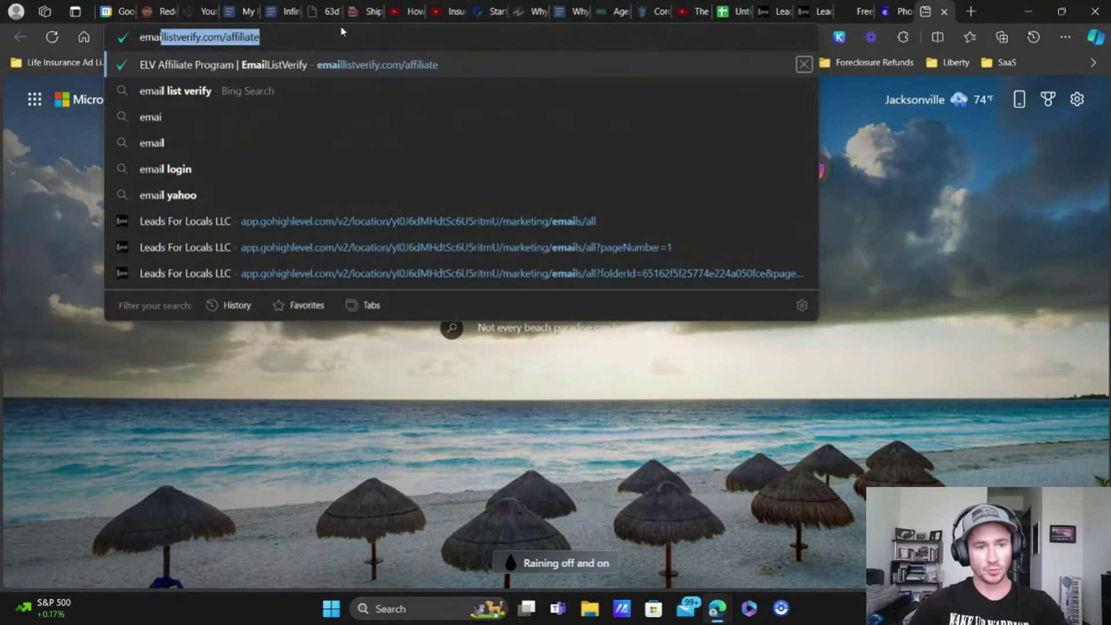
pyautogui.click(278, 36)
pyautogui.press('BackSpace')
pyautogui.press('BackSpace')
pyautogui.press('BackSpace')
pyautogui.press('BackSpace')
pyautogui.press('BackSpace')
pyautogui.press('BackSpace')
pyautogui.press('BackSpace')
pyautogui.press('BackSpace')
pyautogui.press('BackSpace')
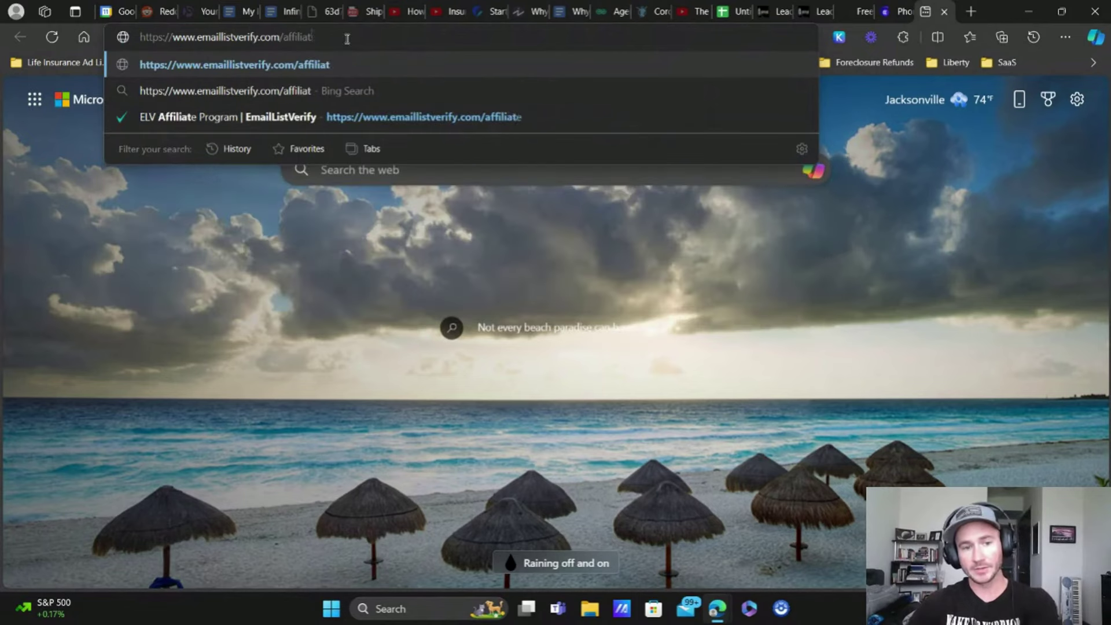
pyautogui.press('Return')
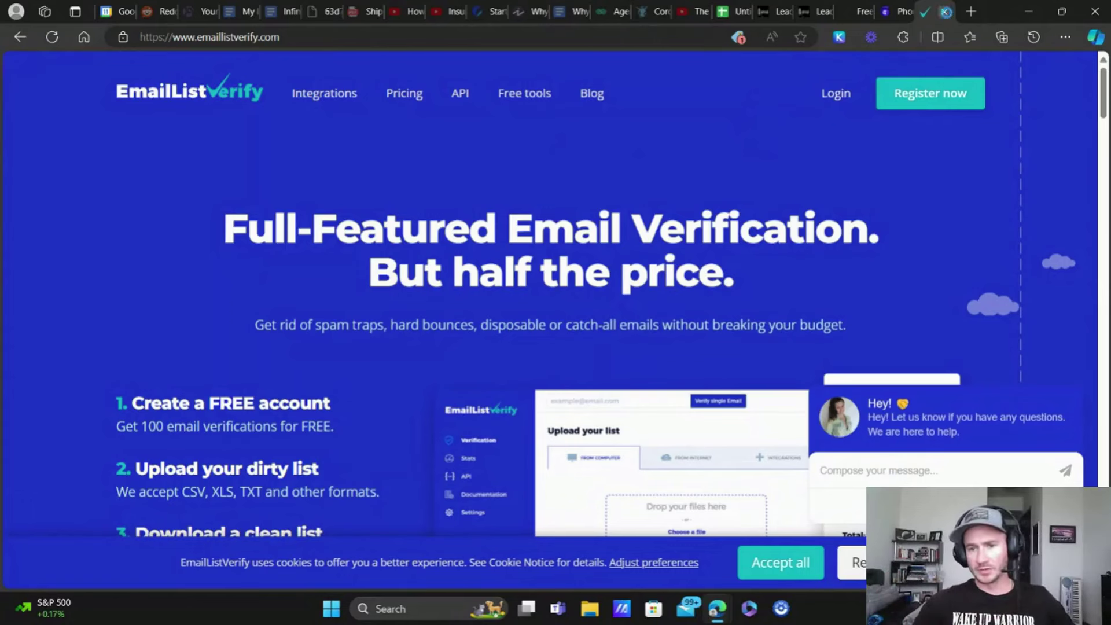
pyautogui.click(946, 13)
pyautogui.click(945, 13)
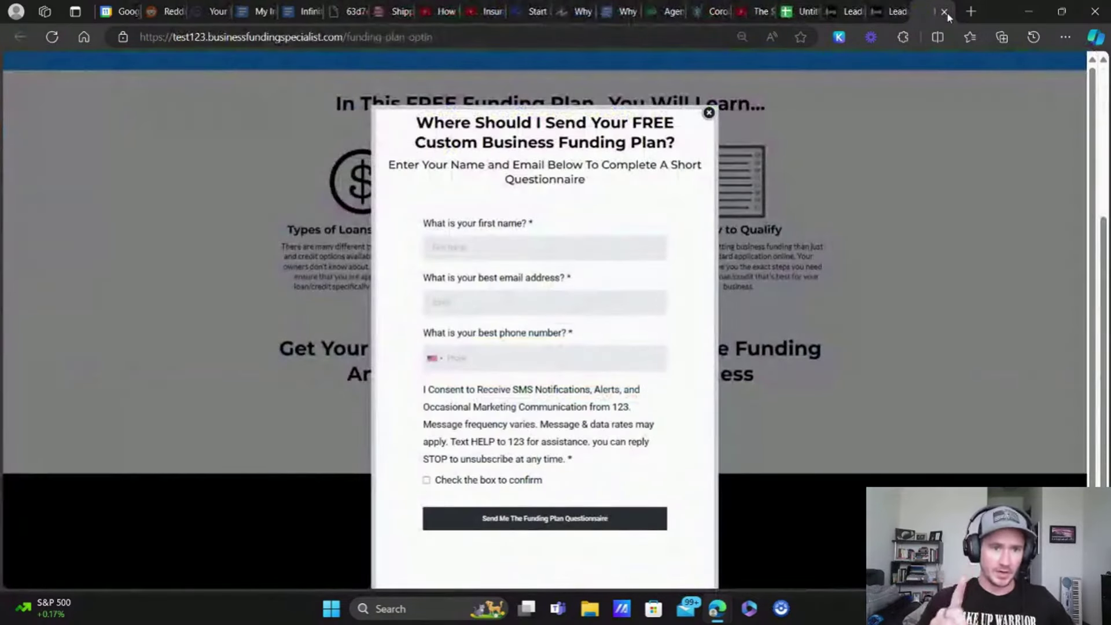
# Step: Close the opt-in page and switch into the EliteBroker sub-account
pyautogui.click(944, 11)
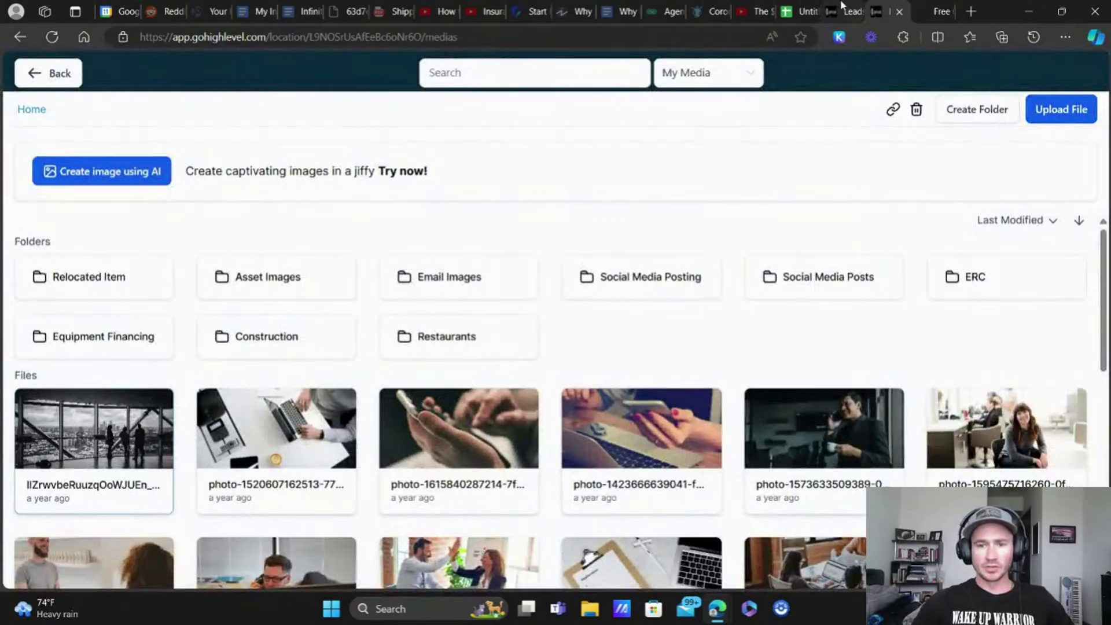
pyautogui.click(851, 10)
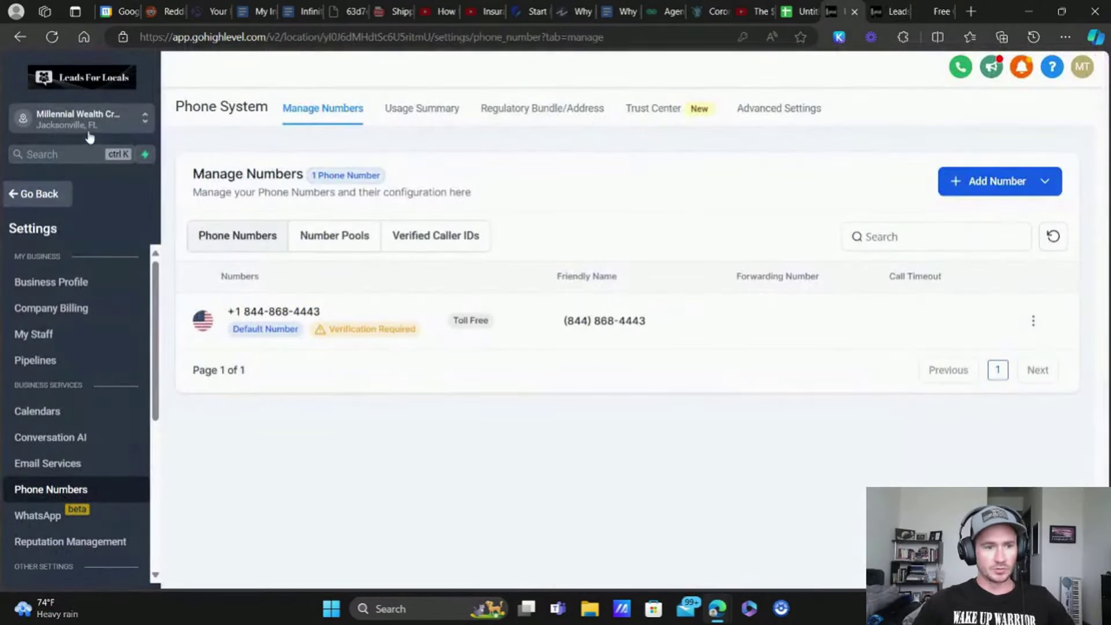
pyautogui.click(136, 123)
pyautogui.write('ELITE')
pyautogui.press('BackSpace')
pyautogui.press('BackSpace')
pyautogui.press('BackSpace')
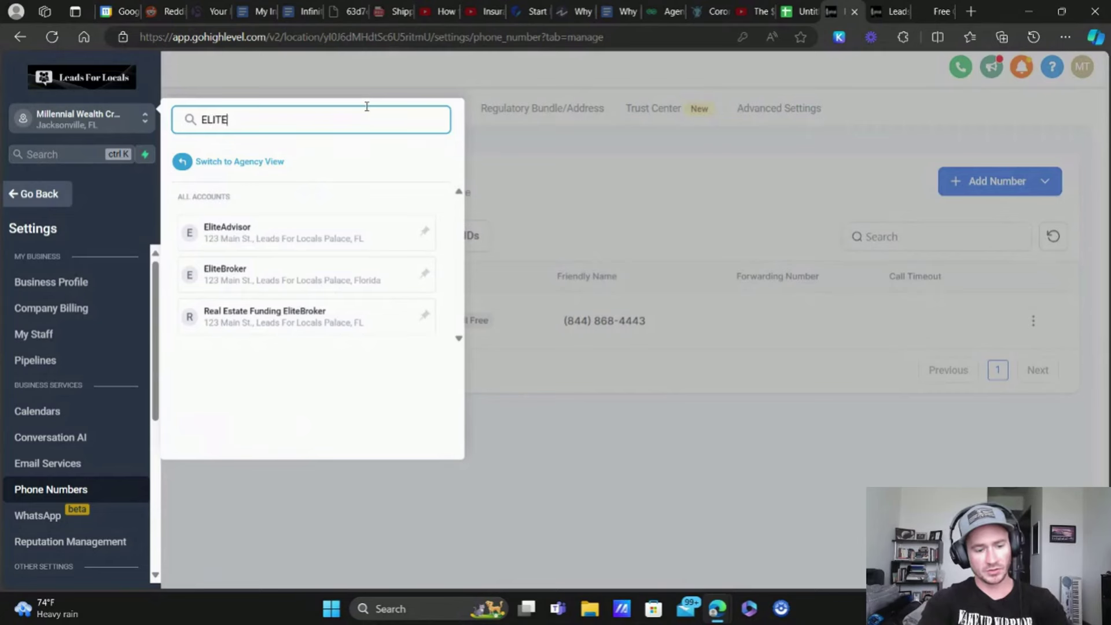
pyautogui.click(249, 284)
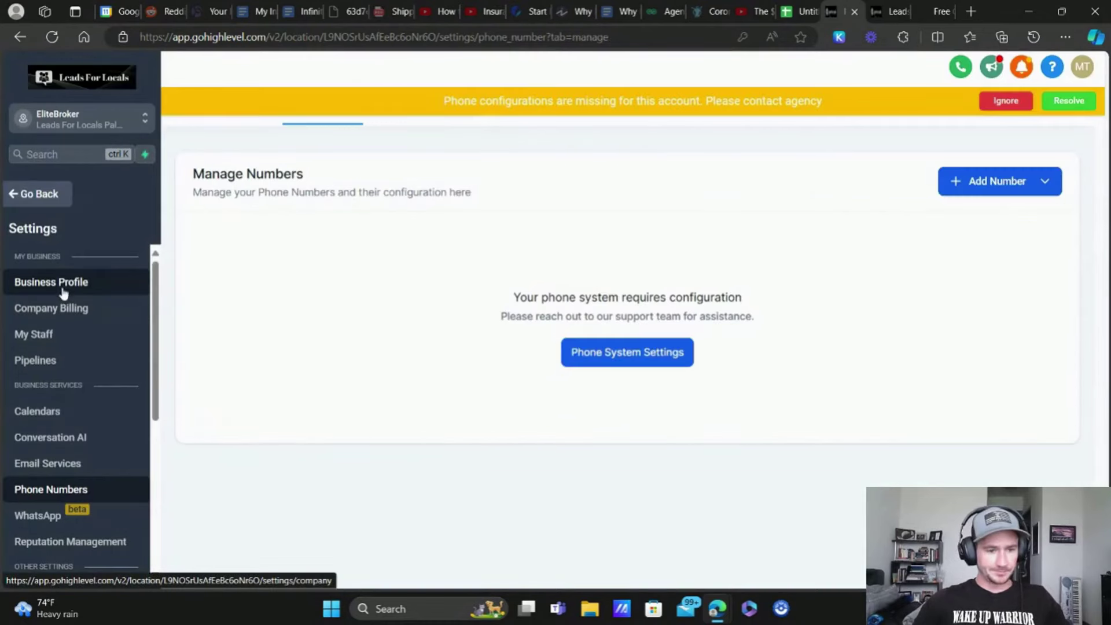
# Step: In Business Profile, enable hard-bounce email invalidation, first-SMS phone validation and first-email verification
pyautogui.click(64, 290)
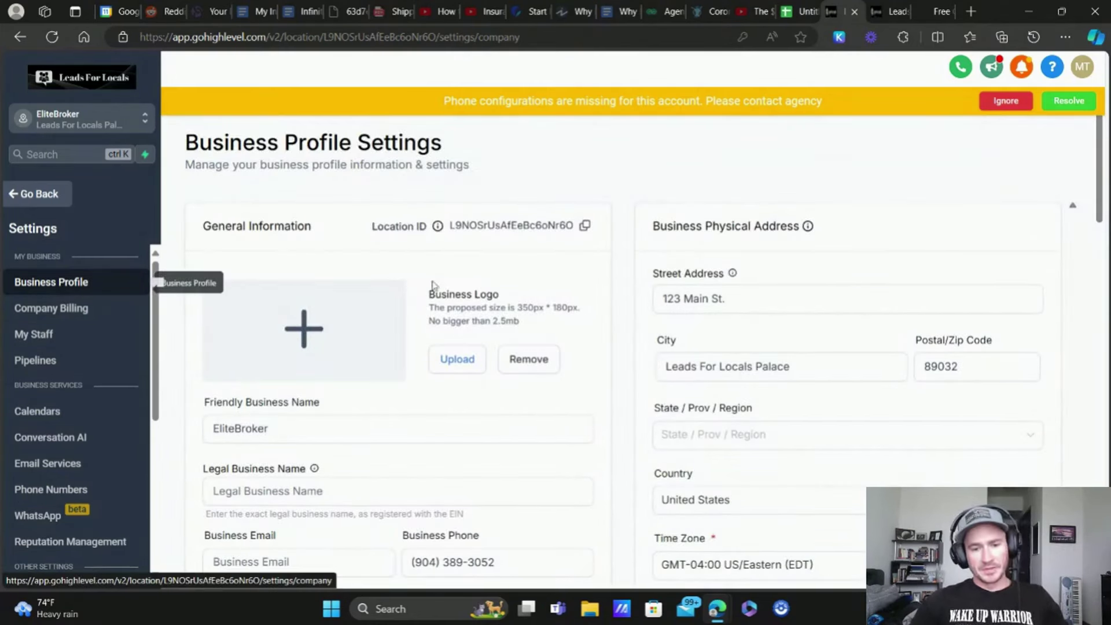
pyautogui.scroll(-10, 871, 281)
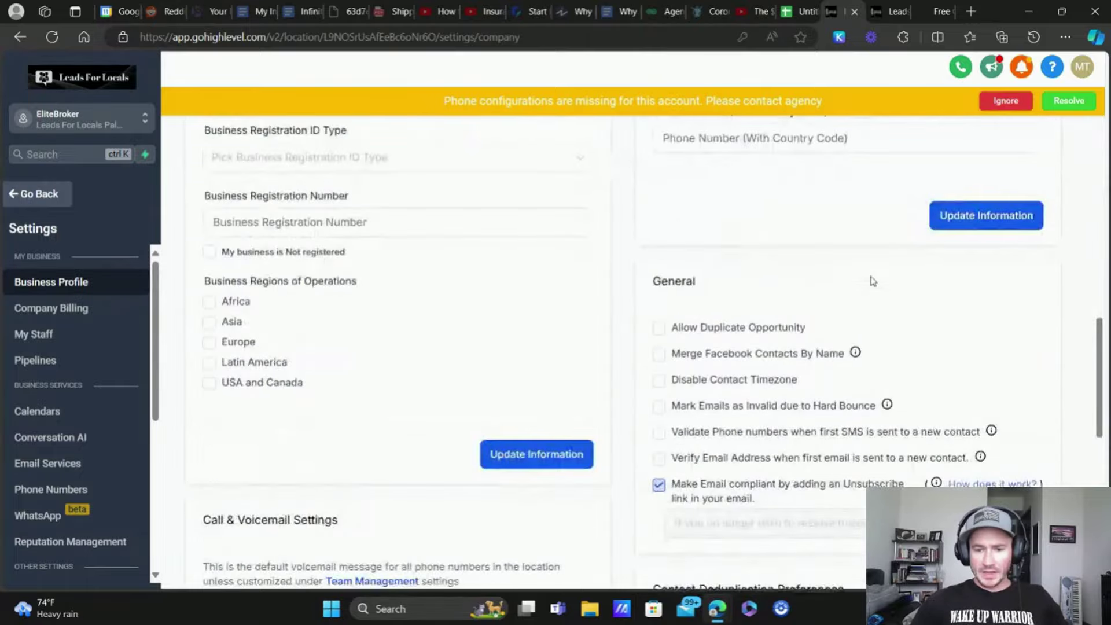
pyautogui.scroll(-3, 871, 280)
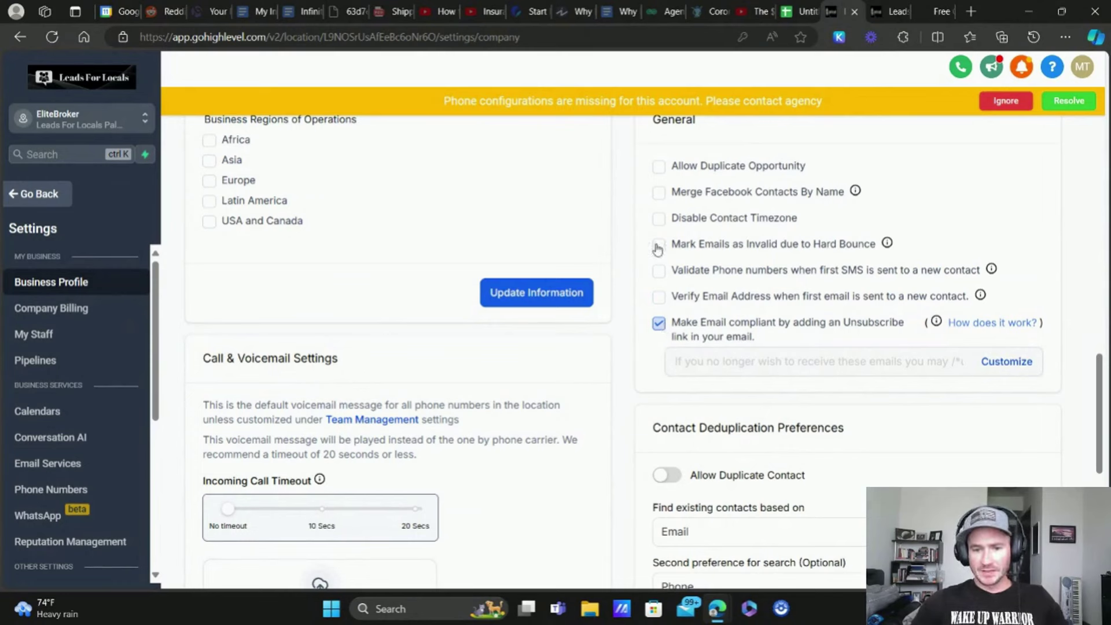
pyautogui.click(659, 245)
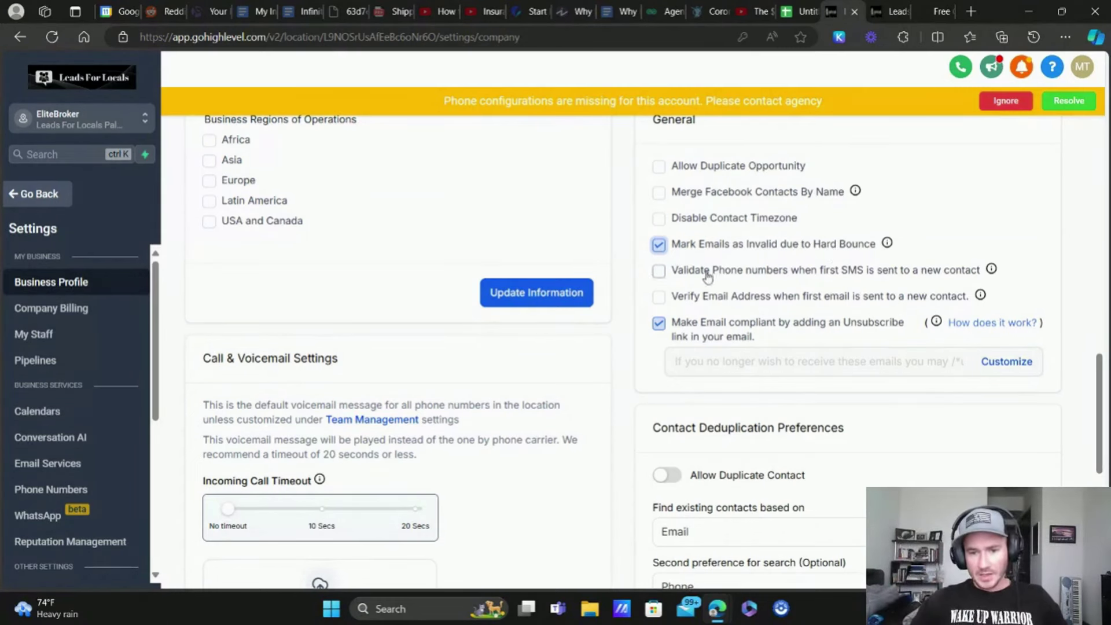
pyautogui.click(660, 272)
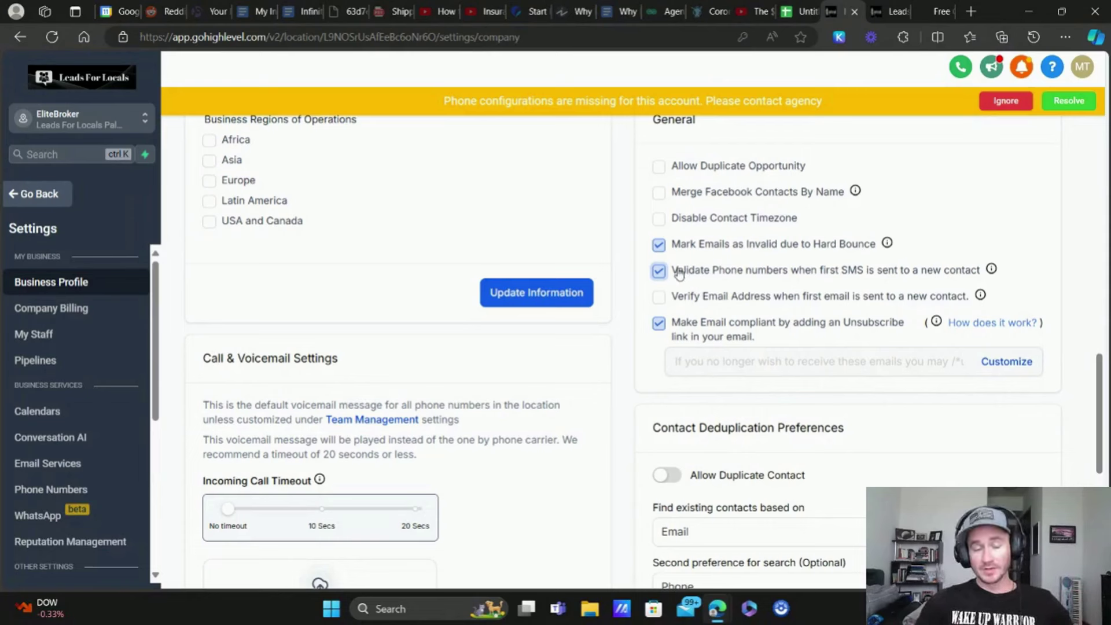
pyautogui.click(659, 297)
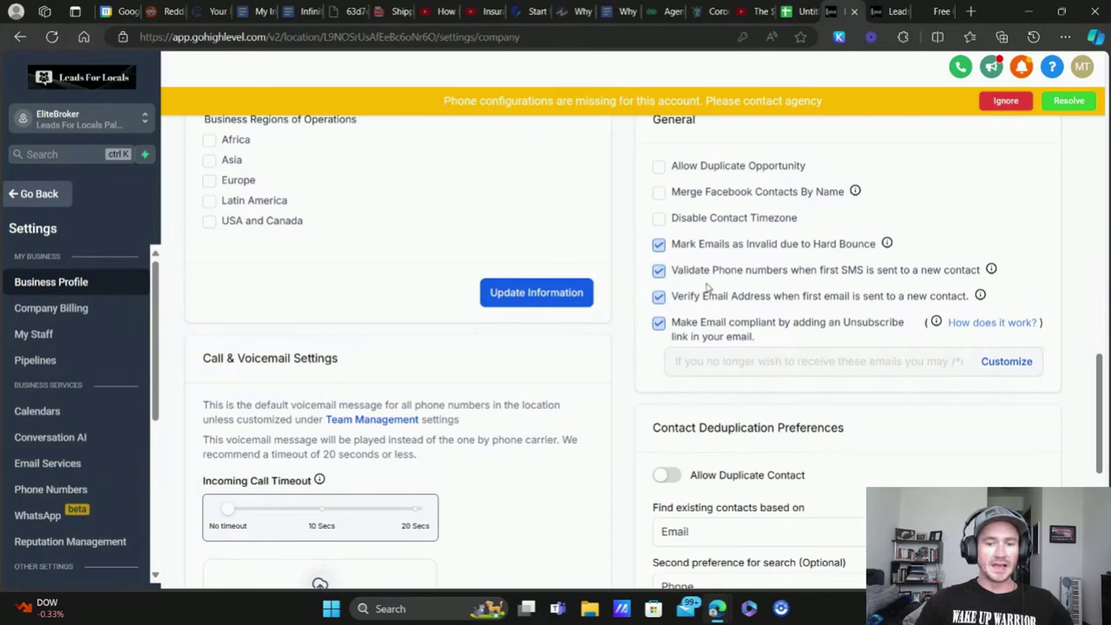
pyautogui.click(88, 122)
pyautogui.click(269, 168)
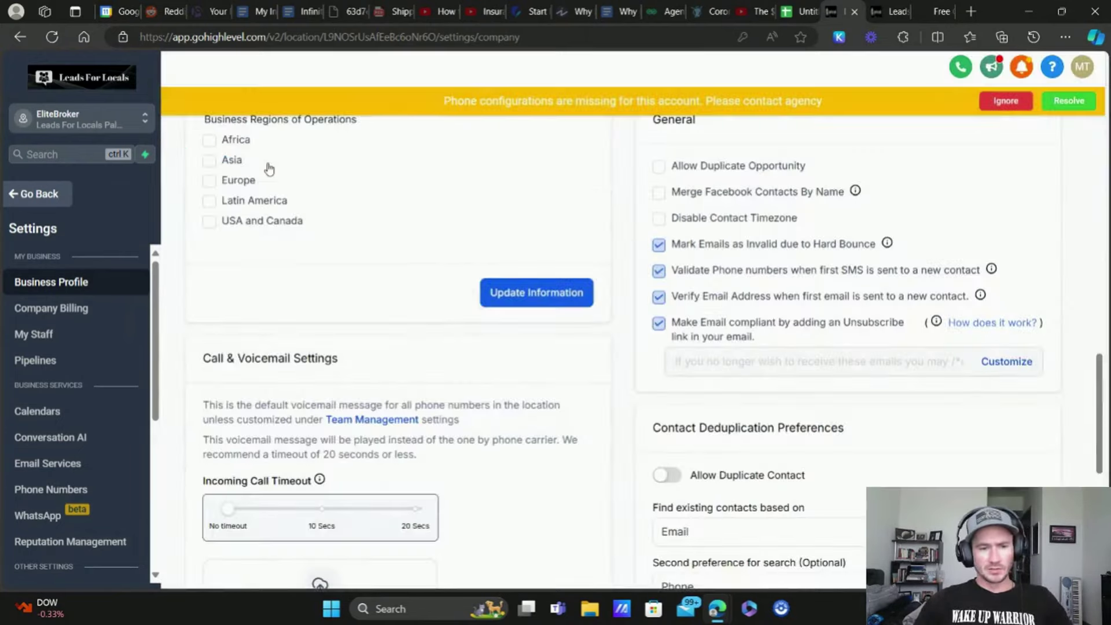
pyautogui.click(147, 121)
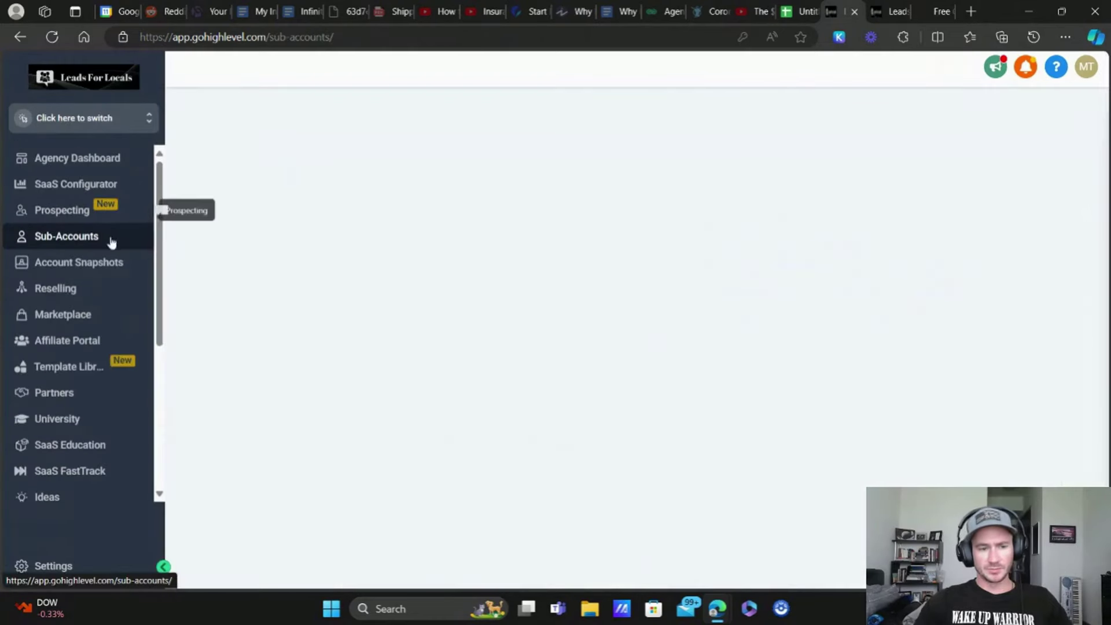
# Step: Find 'elitebroker' in Sub-Accounts and view its dedicated IP rebilling settings
pyautogui.click(724, 175)
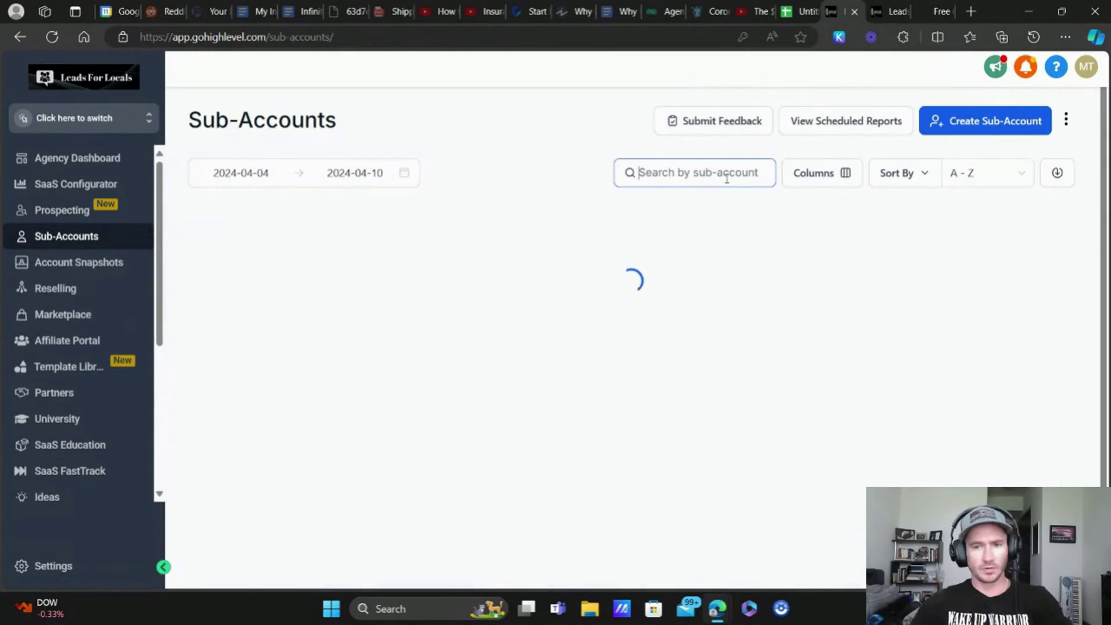
pyautogui.write('elitebroker')
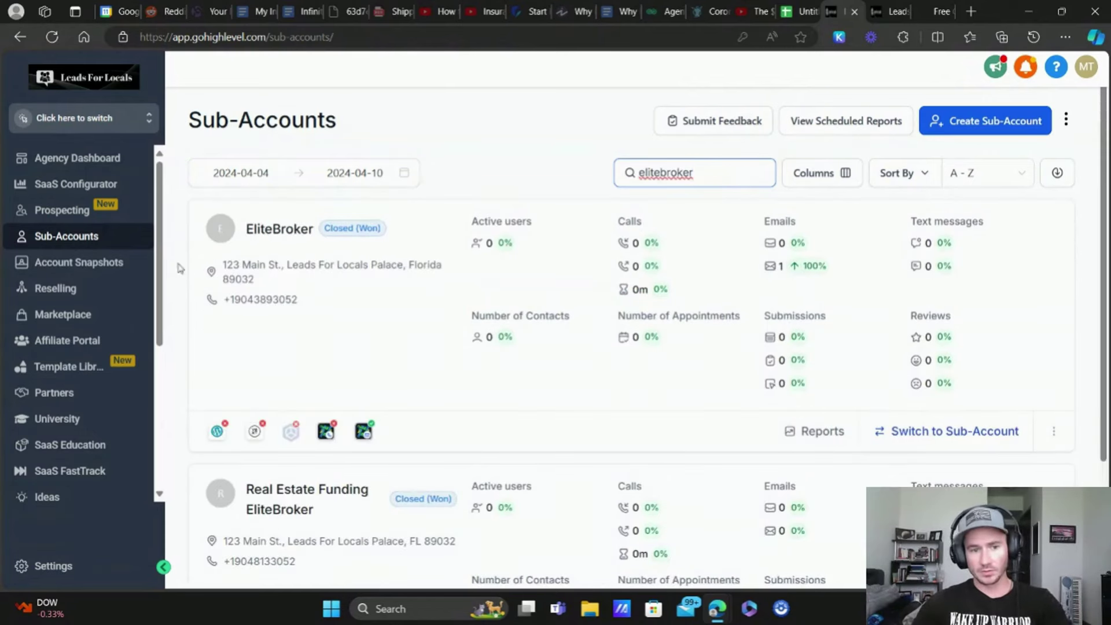
pyautogui.click(298, 231)
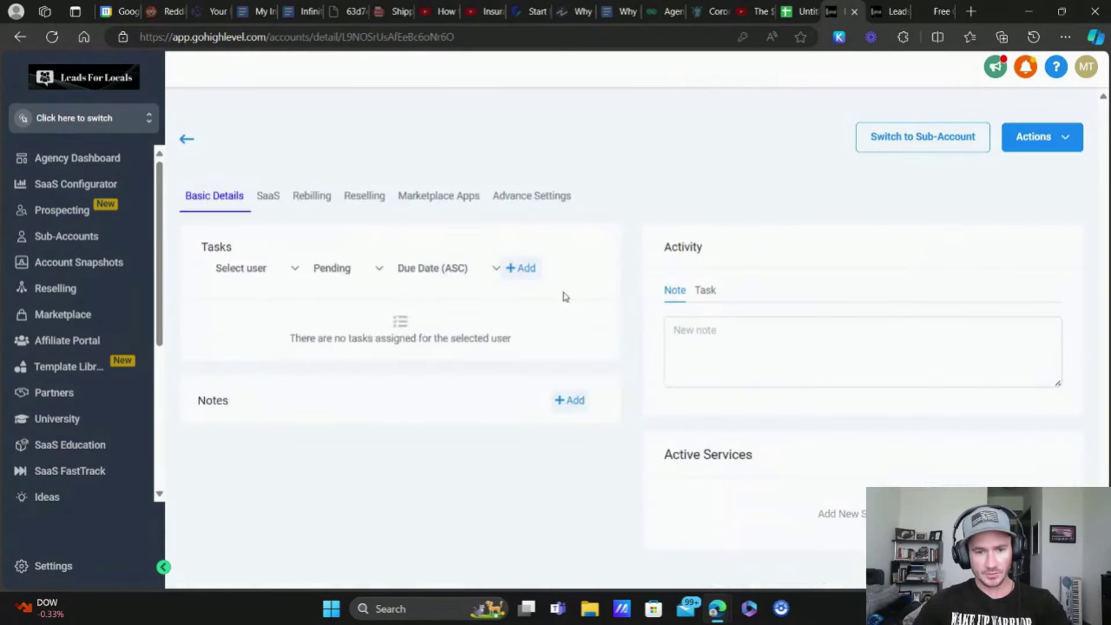
pyautogui.scroll(-4, 889, 317)
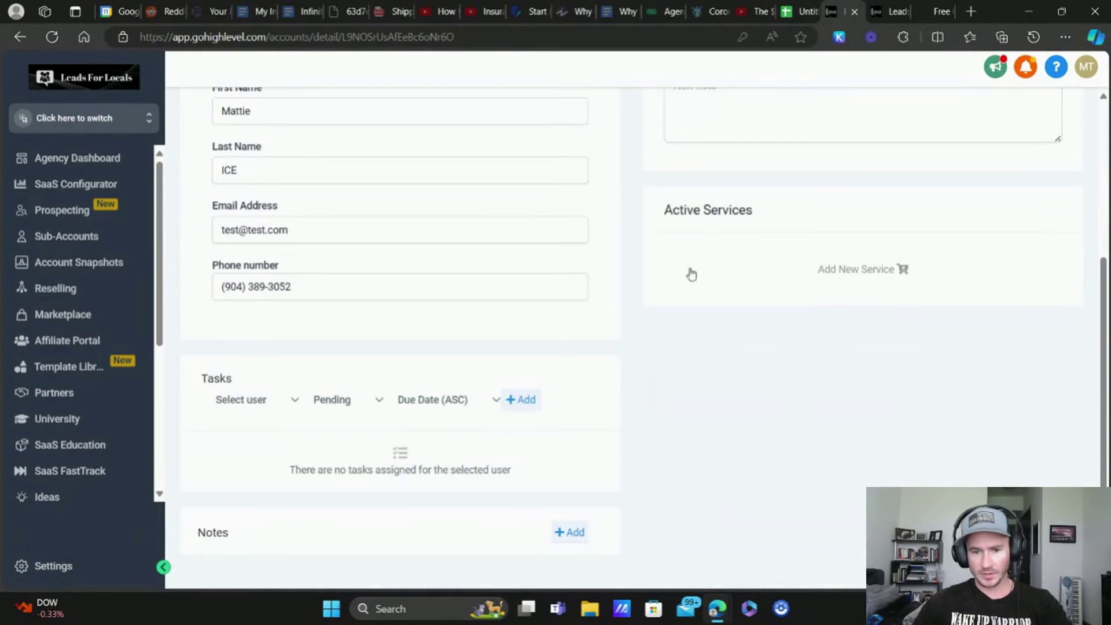
pyautogui.scroll(4, 537, 227)
pyautogui.click(292, 199)
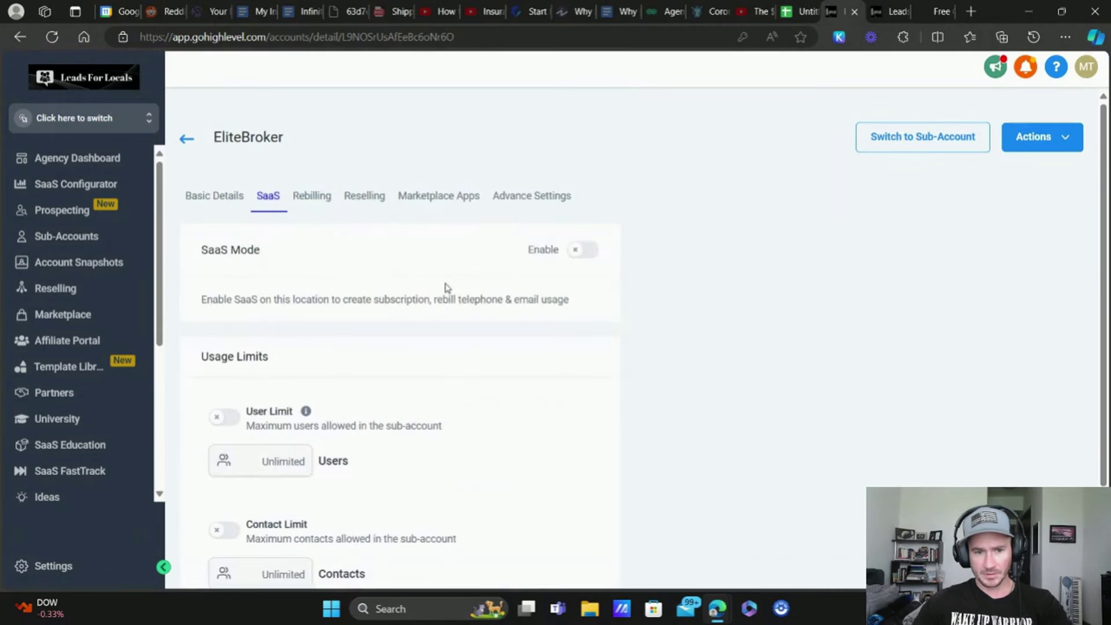
pyautogui.scroll(-2, 449, 290)
pyautogui.scroll(2, 451, 300)
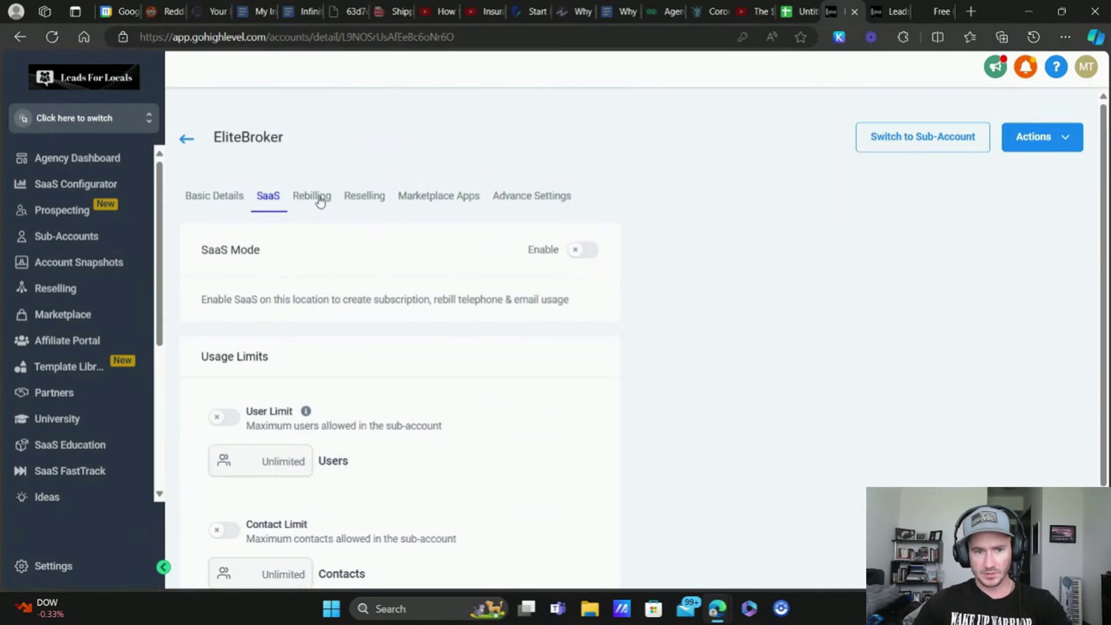
pyautogui.click(320, 201)
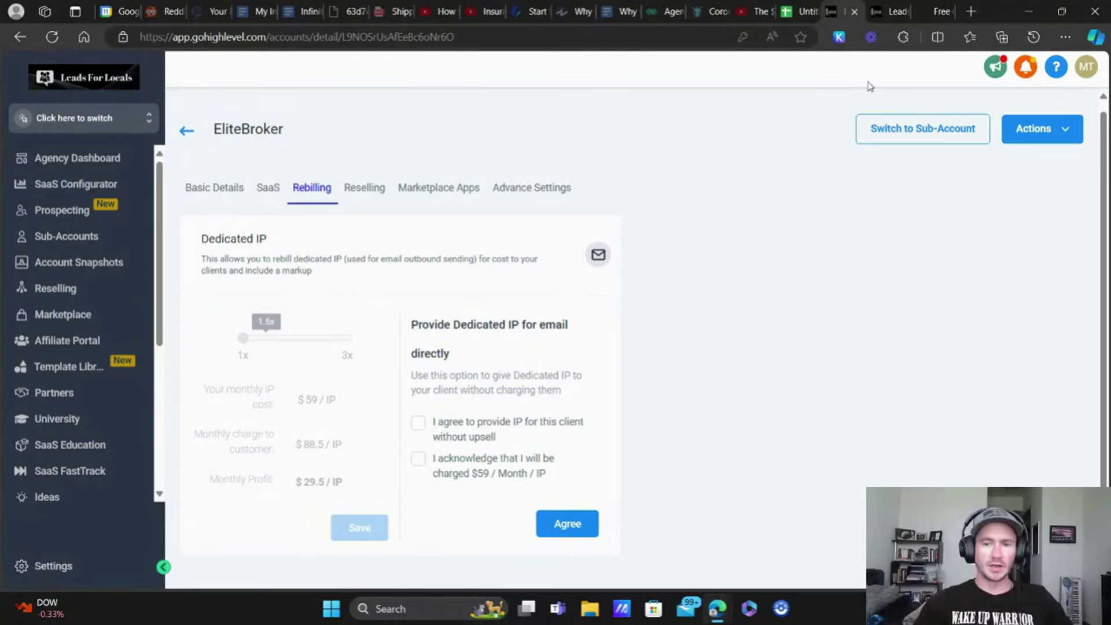
# Step: Return to the EliteBroker sub-account details and head into the account
pyautogui.click(896, 13)
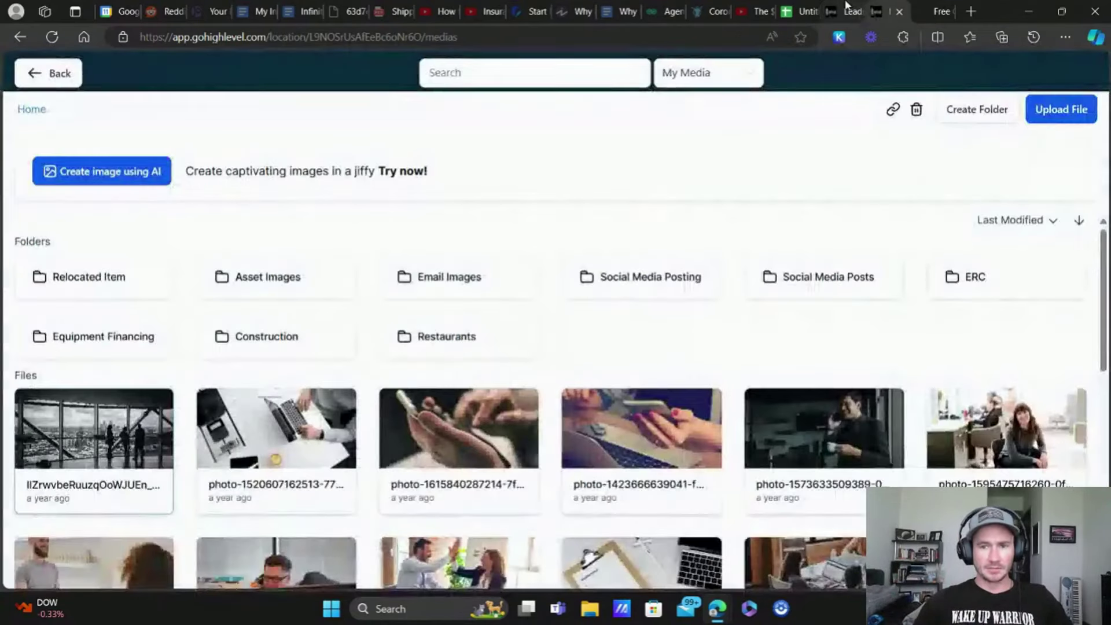
pyautogui.click(846, 9)
pyautogui.click(81, 119)
pyautogui.click(776, 129)
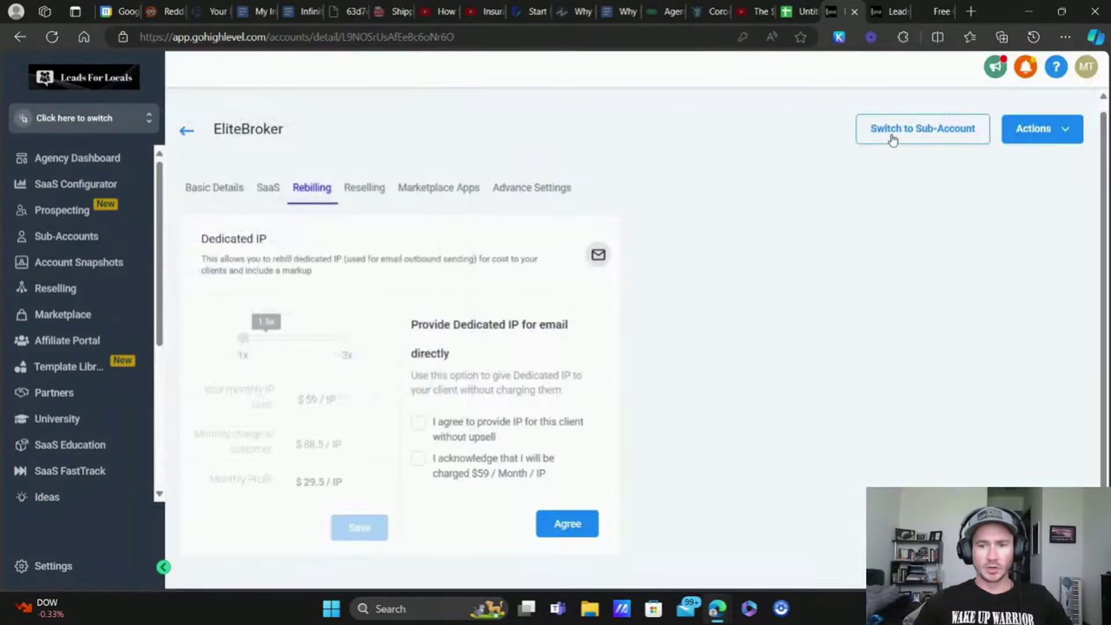
# Step: Enter the EliteBroker sub-account and start a new contact from Contacts
pyautogui.click(895, 132)
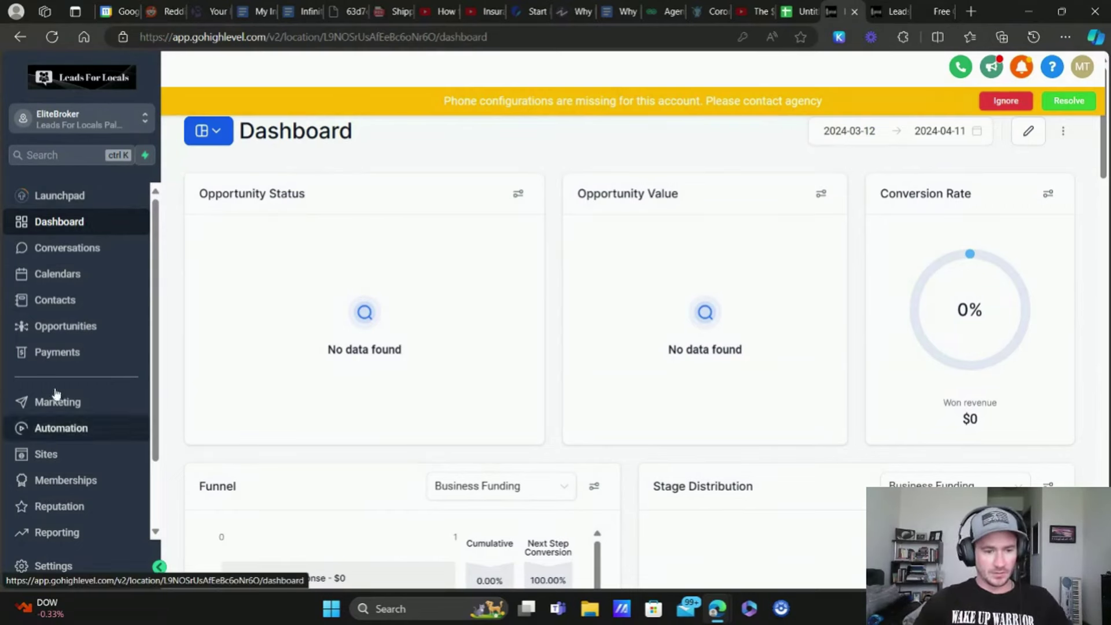
pyautogui.click(118, 296)
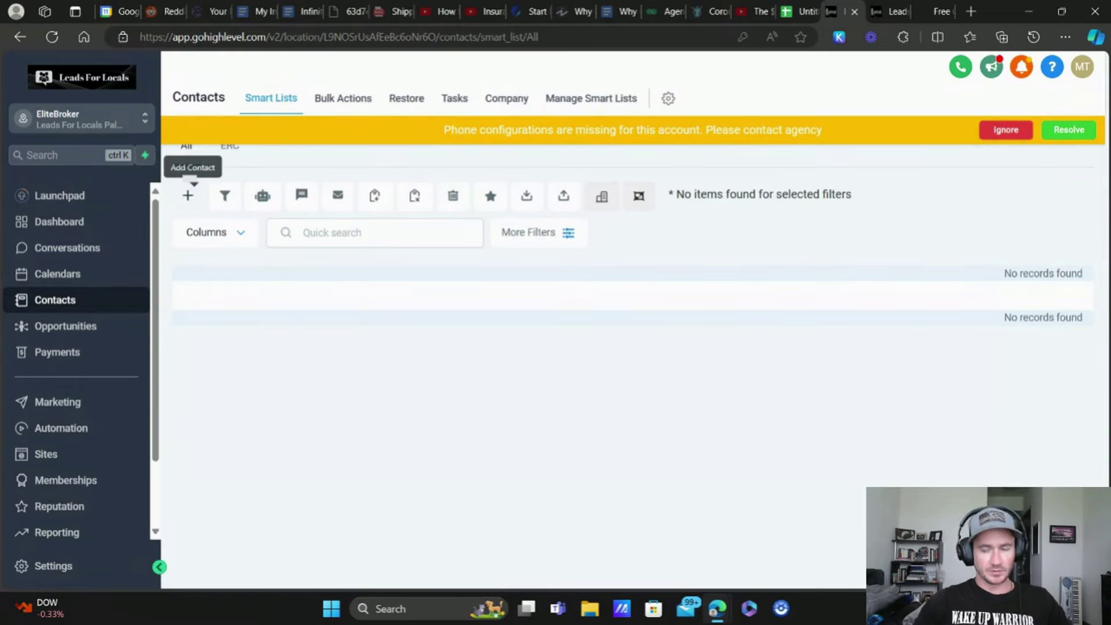
pyautogui.click(187, 198)
# Step: Fill in the contact's first name, last name and test email address, then save
pyautogui.click(415, 330)
pyautogui.press('Tab')
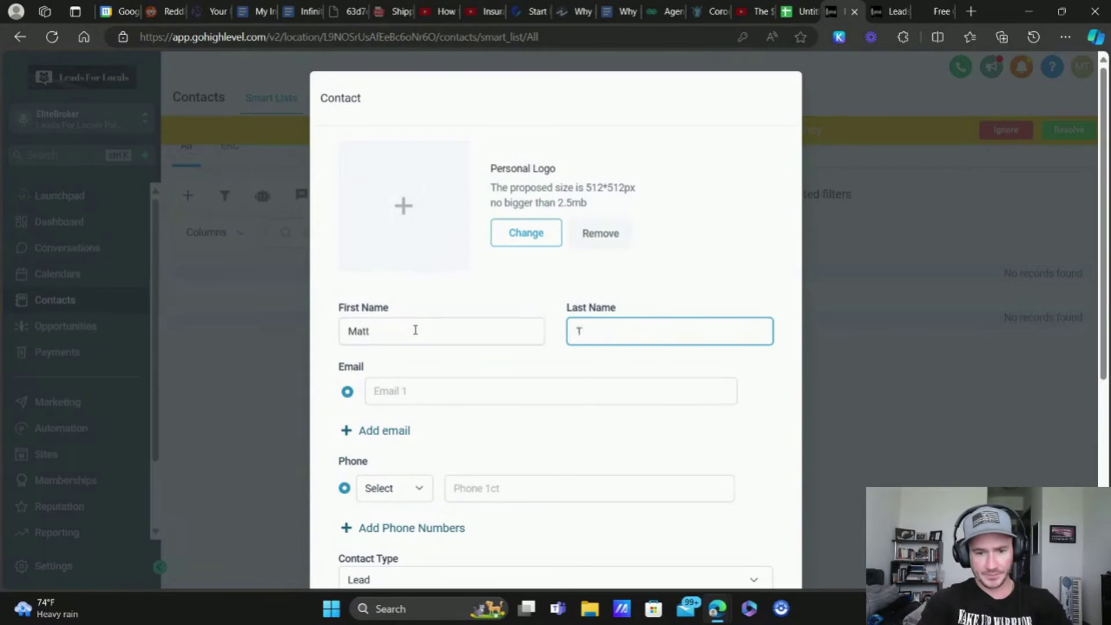
pyautogui.press('Tab')
pyautogui.press('Tab')
pyautogui.write('Test')
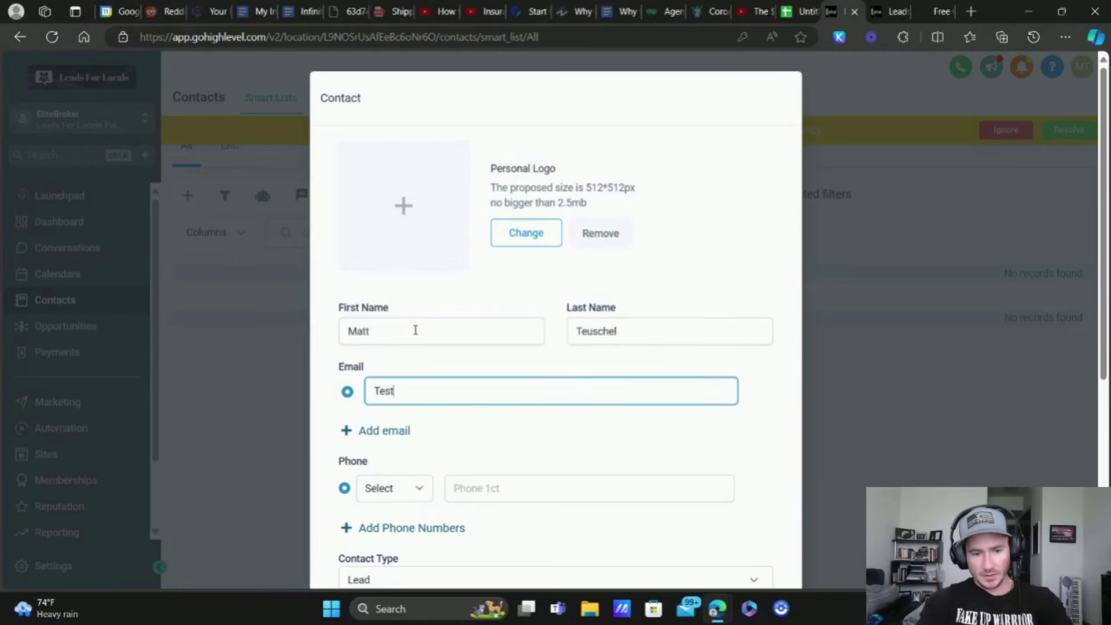
pyautogui.write('@test.com')
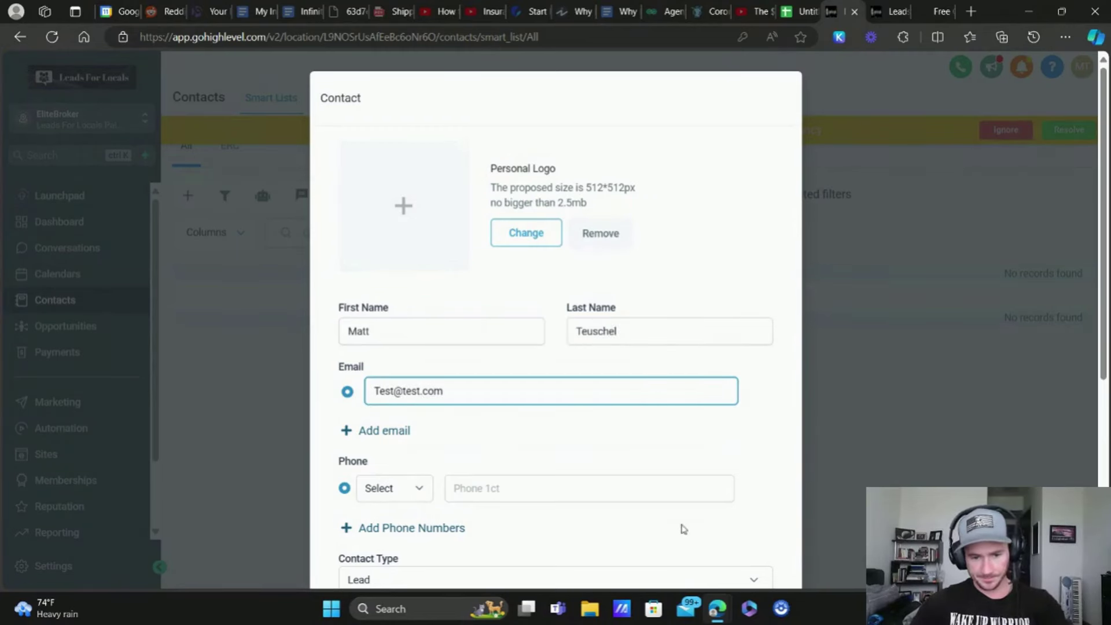
pyautogui.scroll(-5, 493, 342)
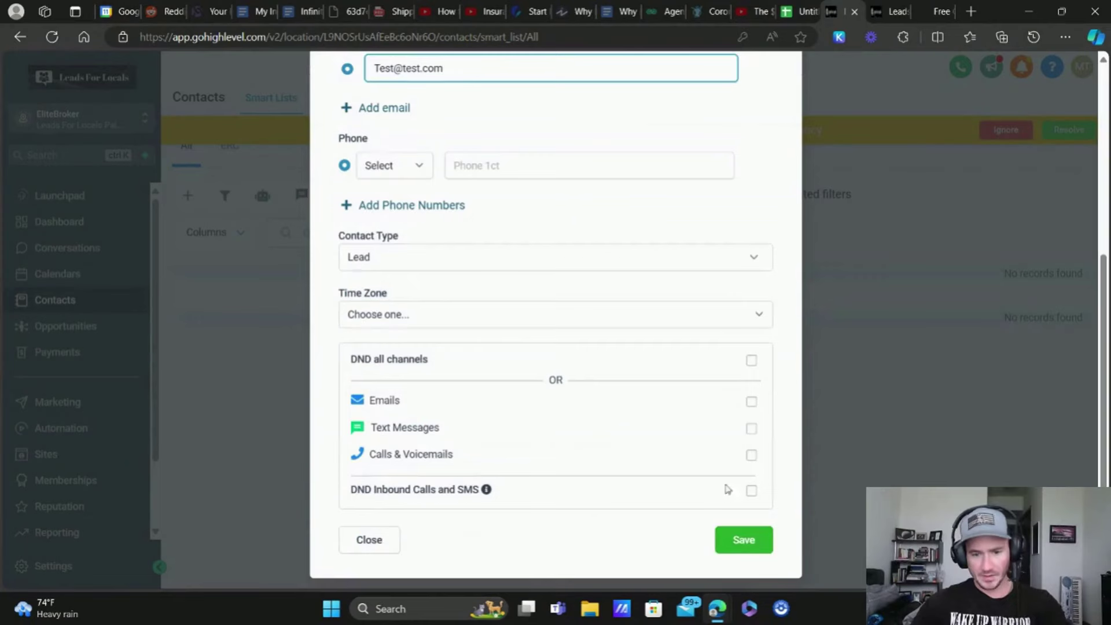
pyautogui.click(731, 539)
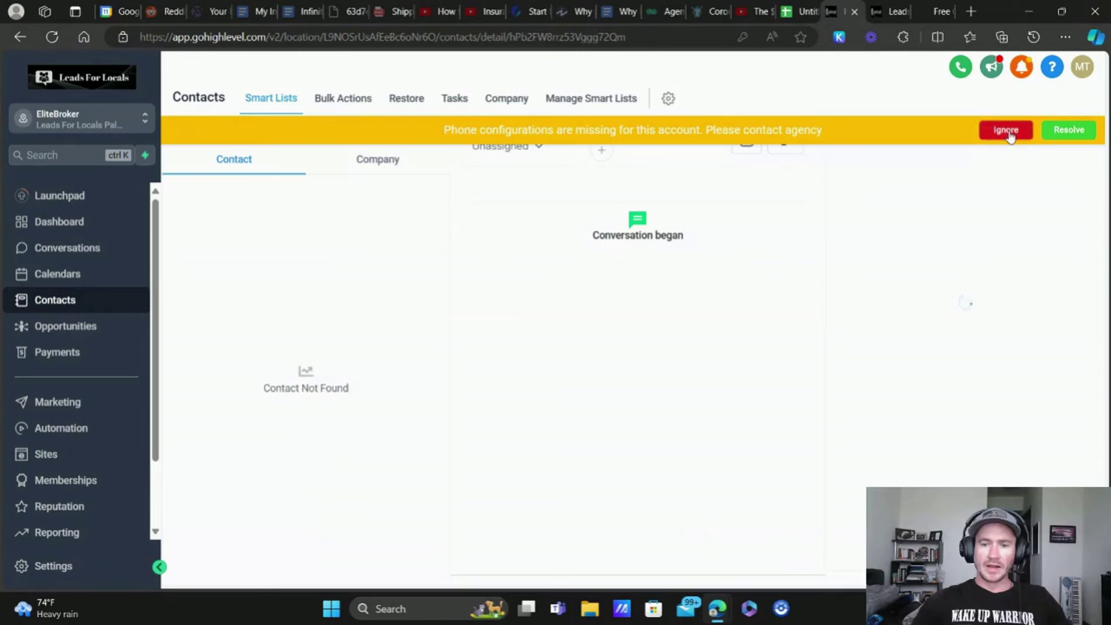
# Step: Select the single test contact in Contacts > All and add it to automation in drip mode
pyautogui.click(1008, 132)
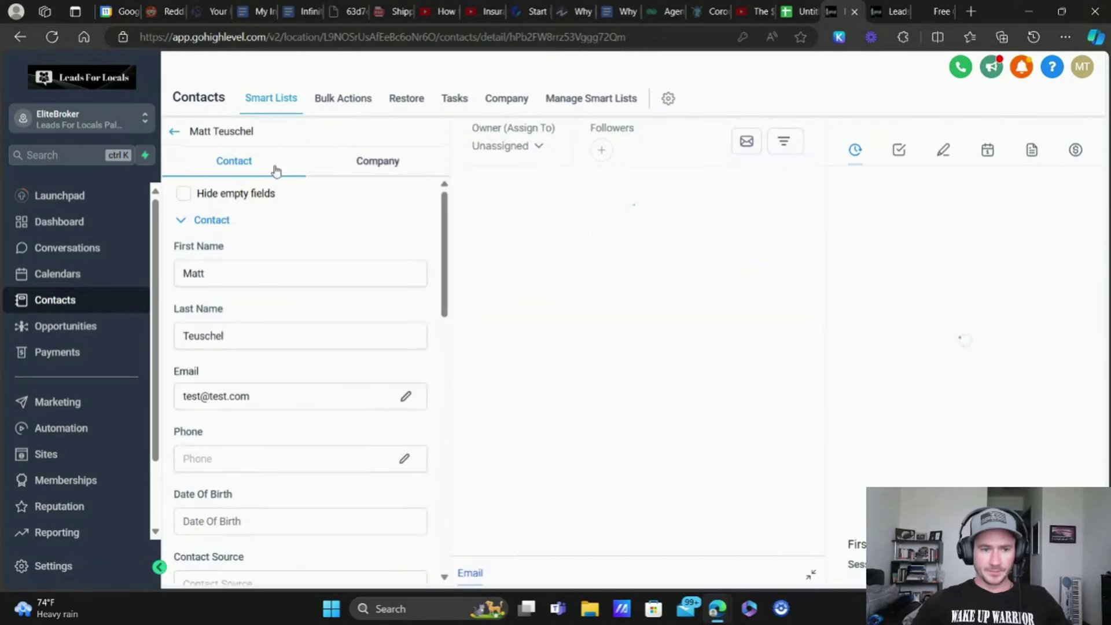
pyautogui.click(174, 132)
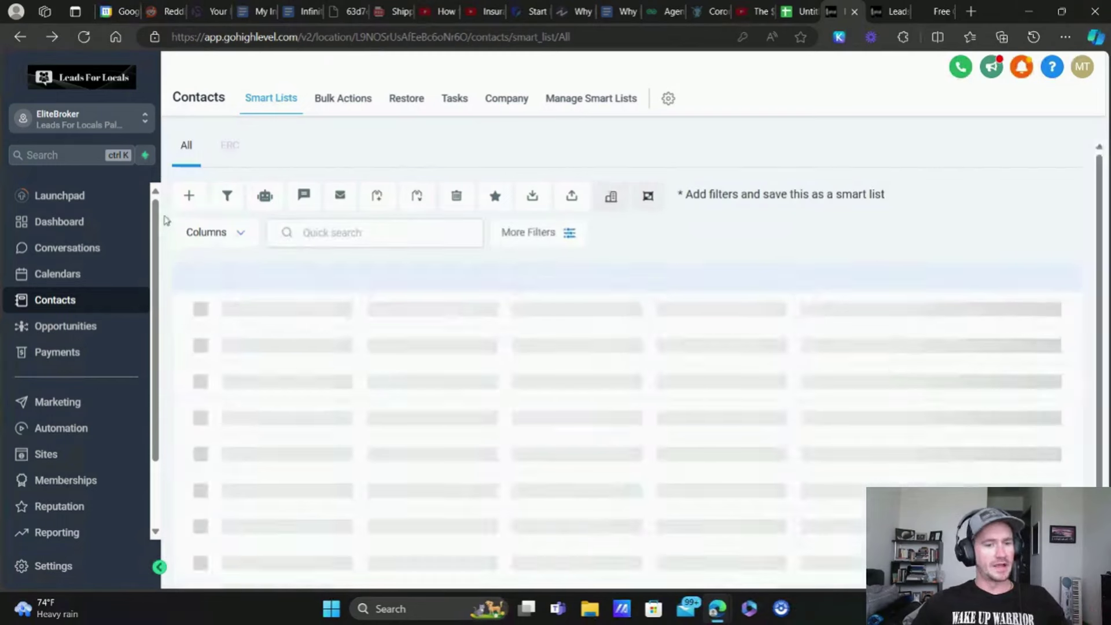
pyautogui.click(213, 299)
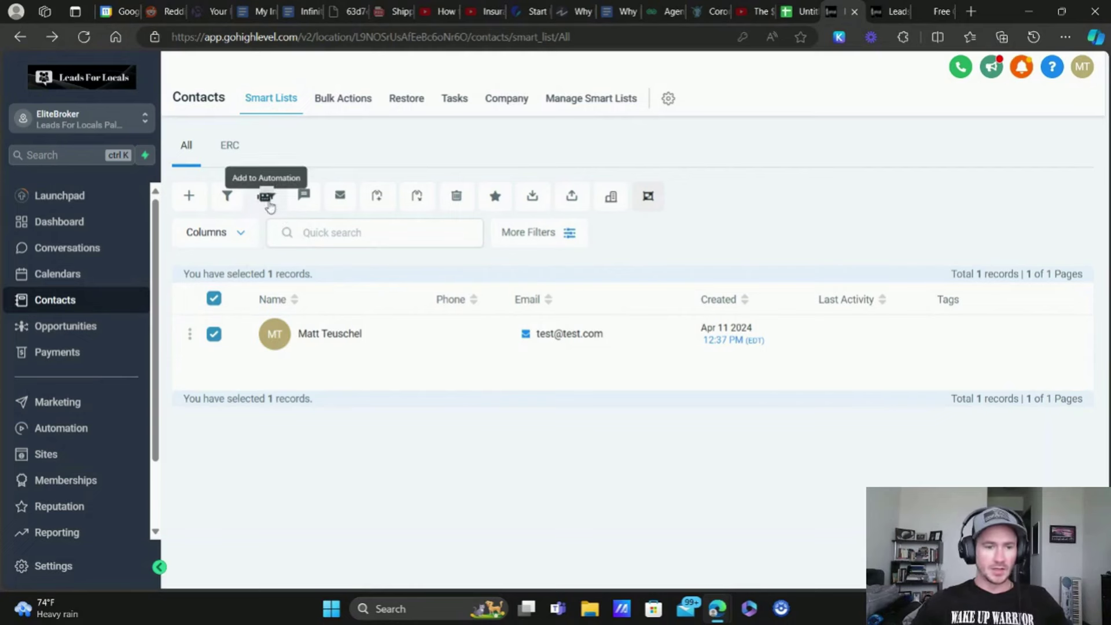
pyautogui.click(267, 199)
pyautogui.click(697, 334)
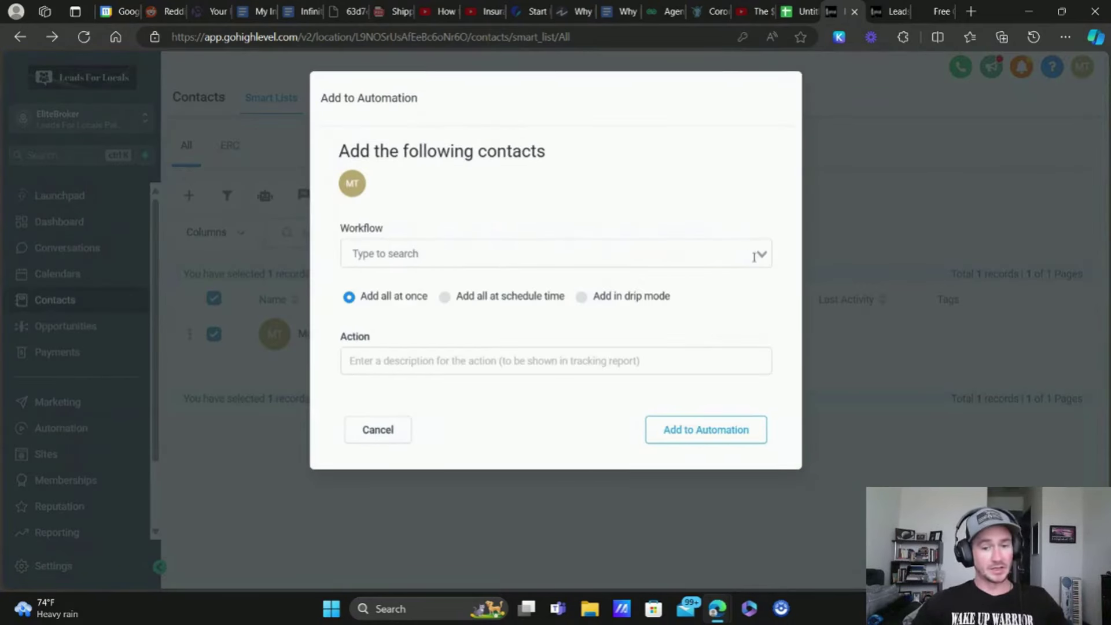
pyautogui.click(582, 296)
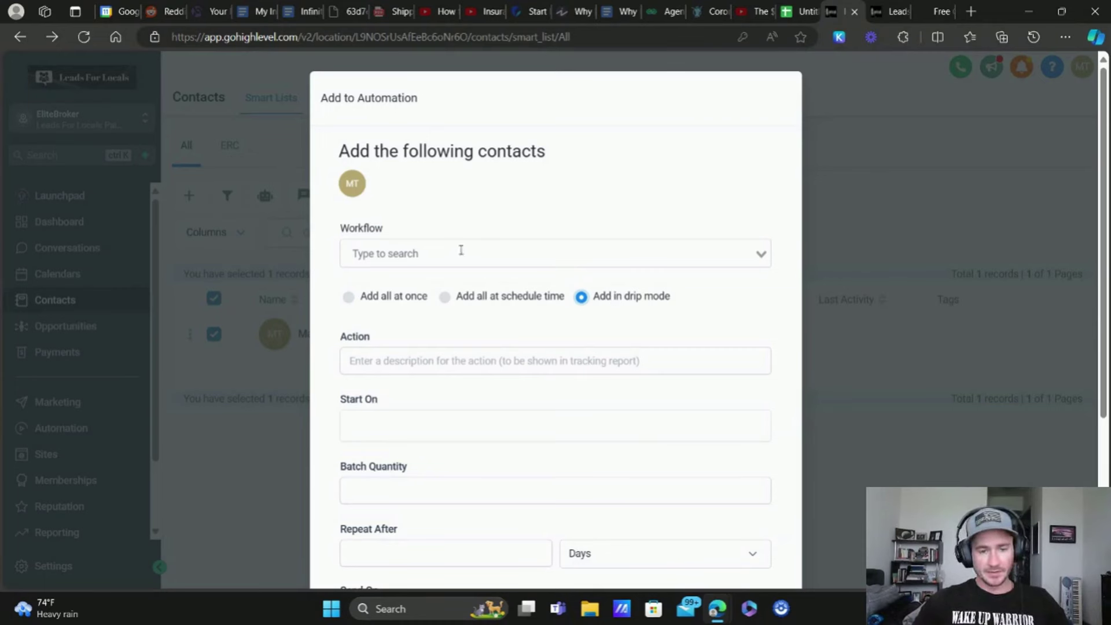
# Step: Search 'reacti' and choose the Database Reactivation workflow for enrollment
pyautogui.click(610, 259)
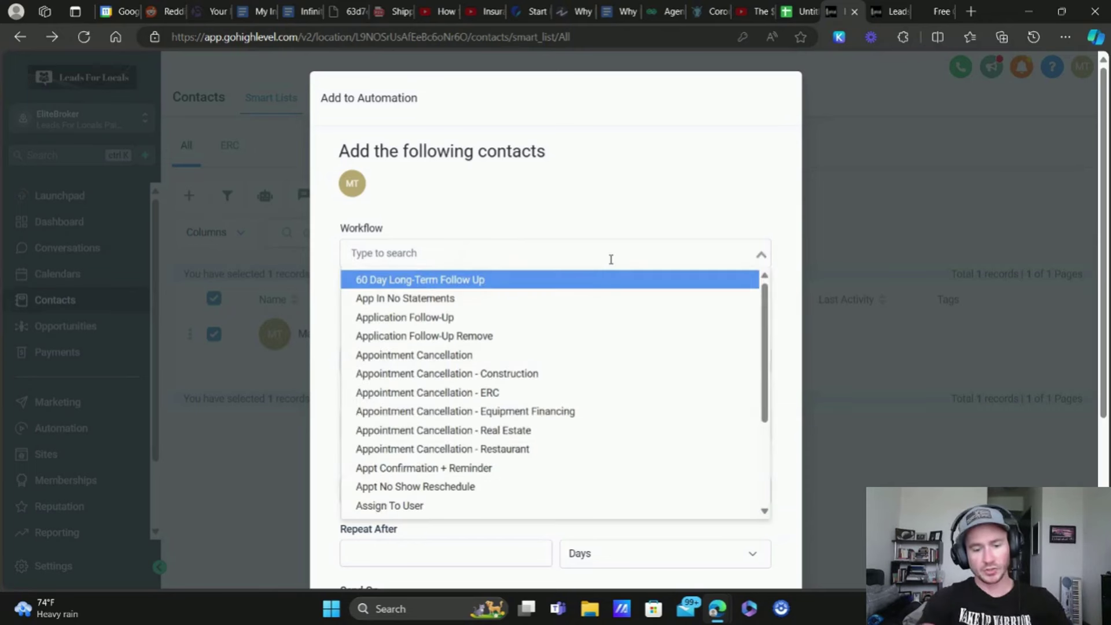
pyautogui.write('rea')
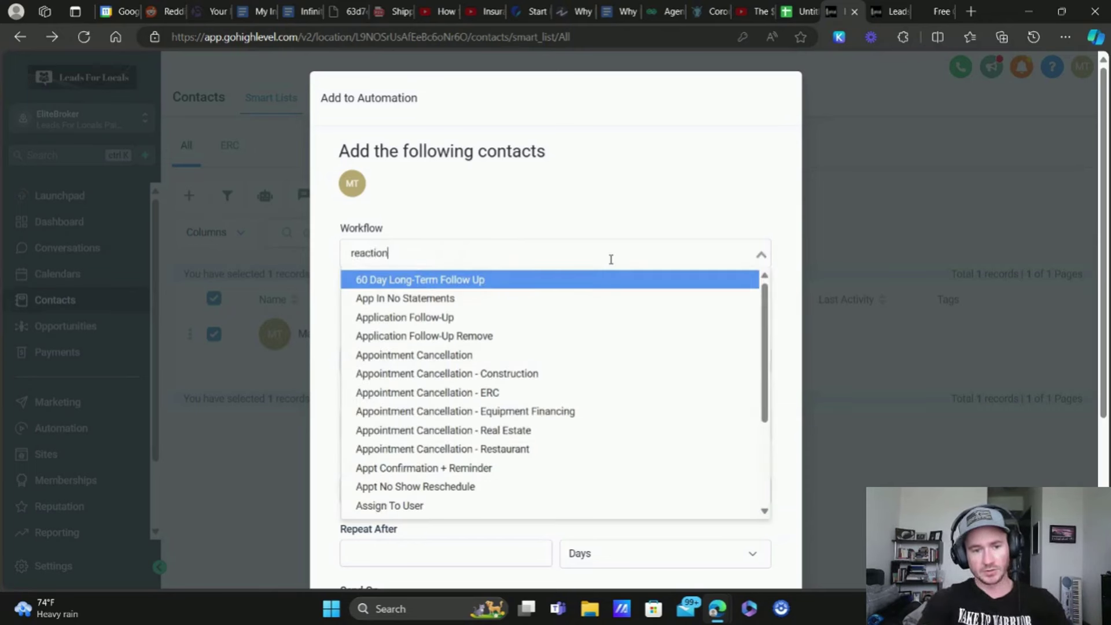
pyautogui.write('cti')
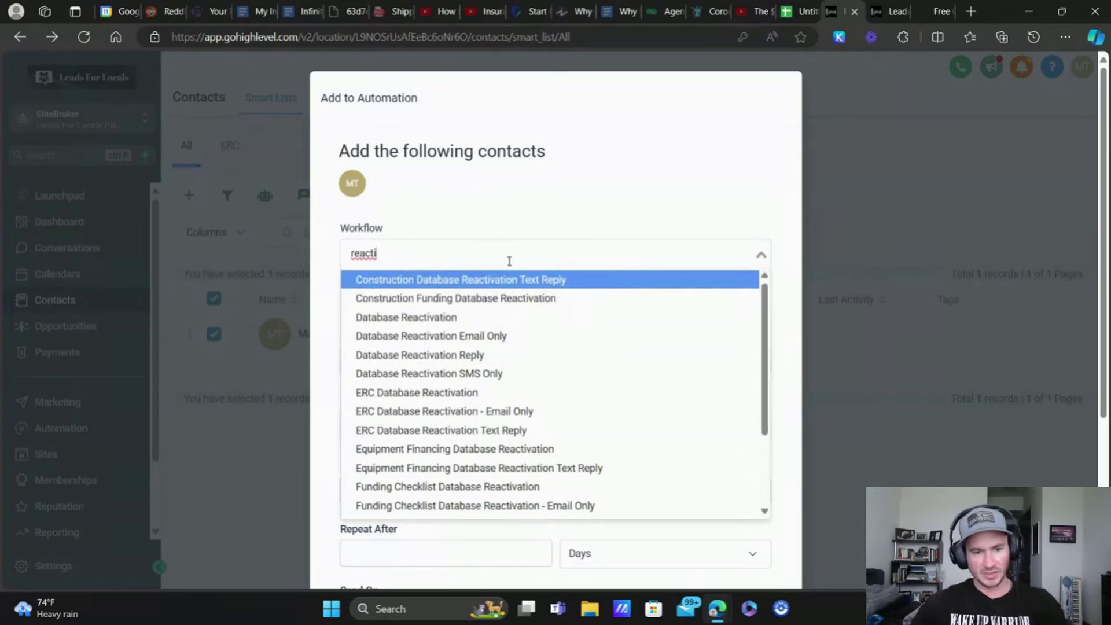
pyautogui.click(437, 318)
pyautogui.scroll(-3, 422, 302)
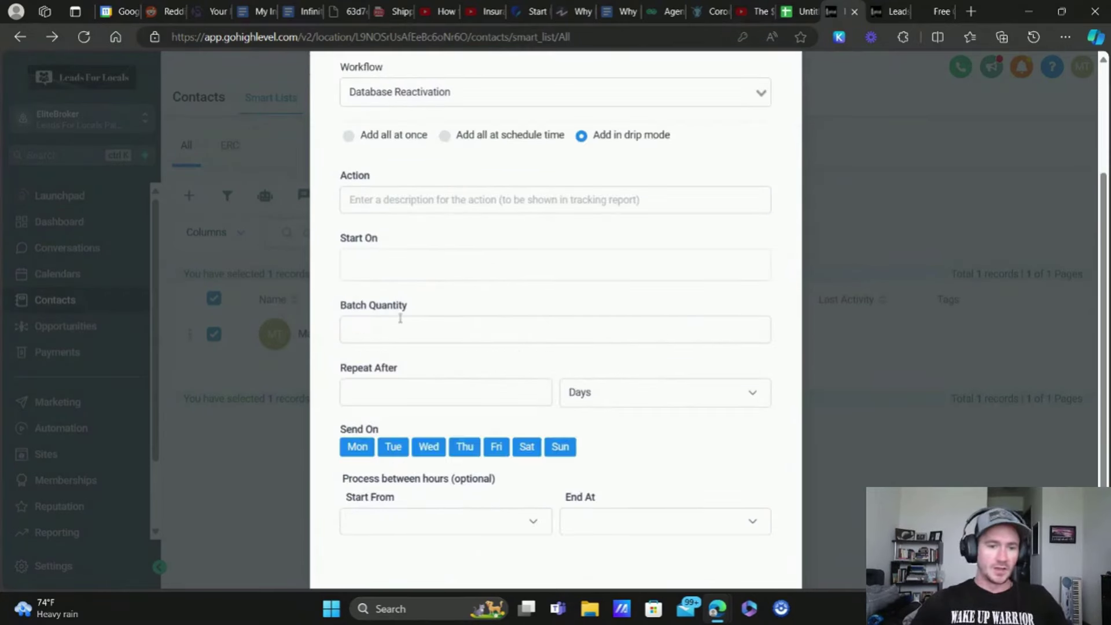
pyautogui.click(441, 201)
pyautogui.write('setdgd')
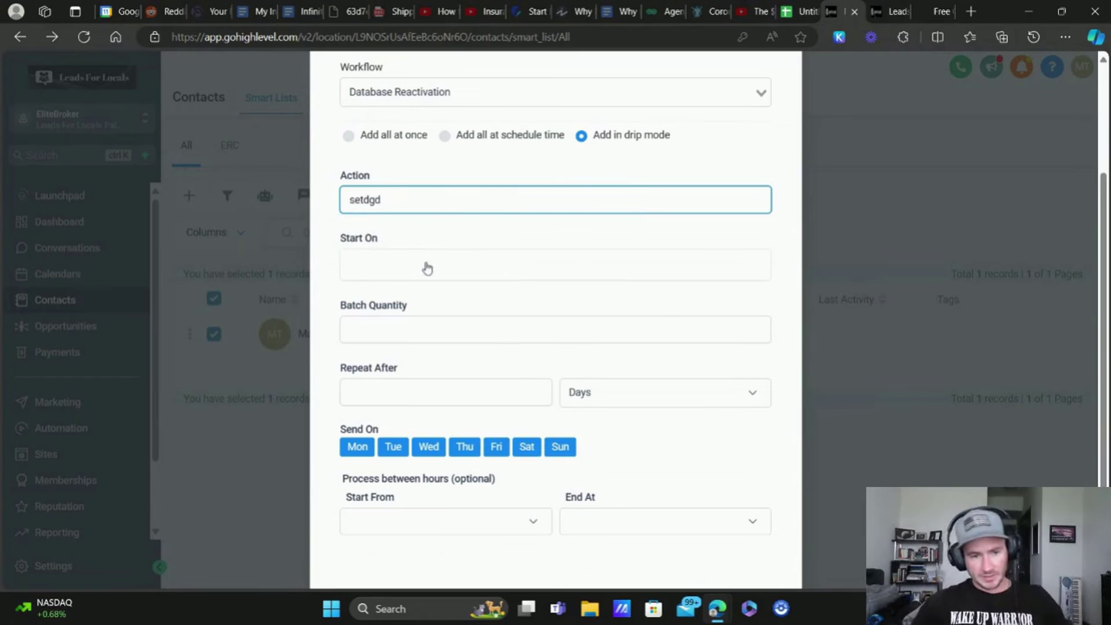
pyautogui.click(434, 265)
pyautogui.click(753, 242)
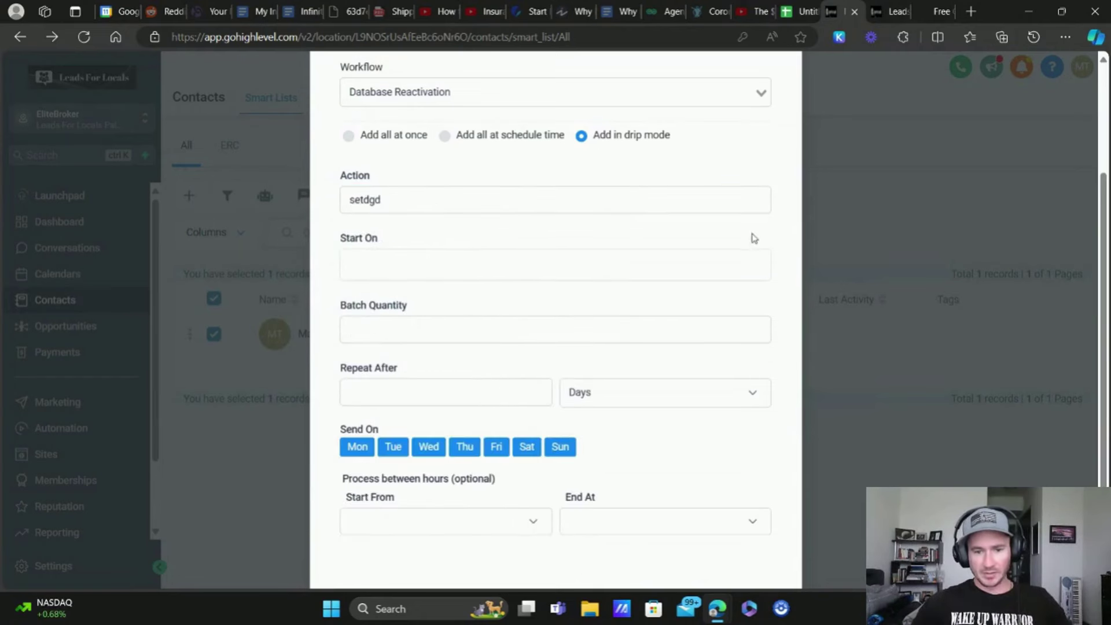
# Step: Set the drip batch quantity to 25, repeating every 2 hours
pyautogui.click(391, 329)
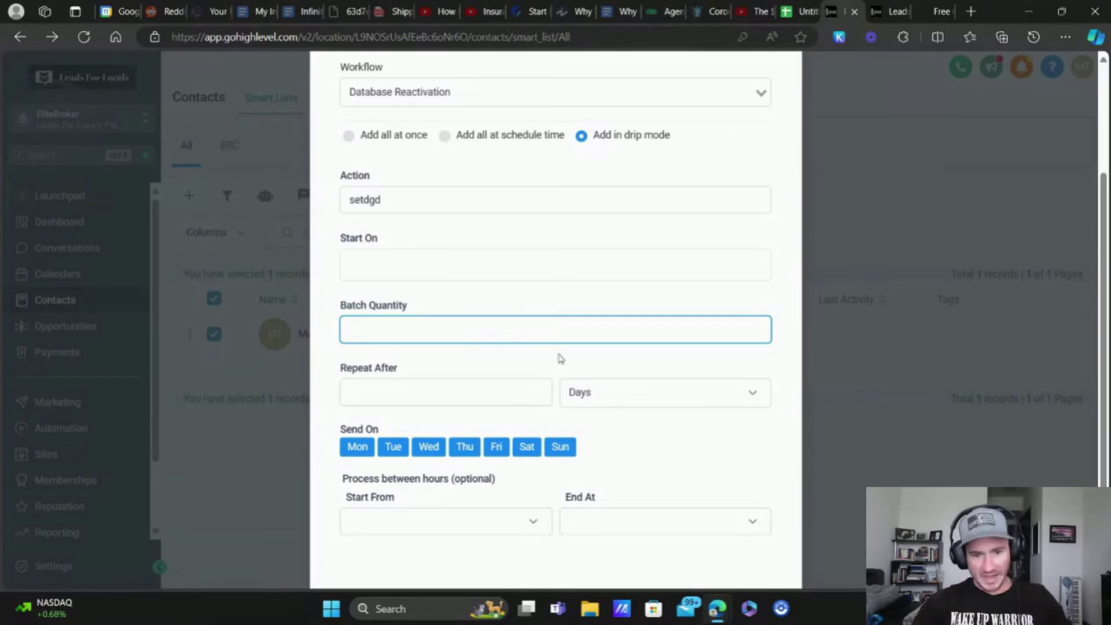
pyautogui.click(608, 389)
pyautogui.click(613, 406)
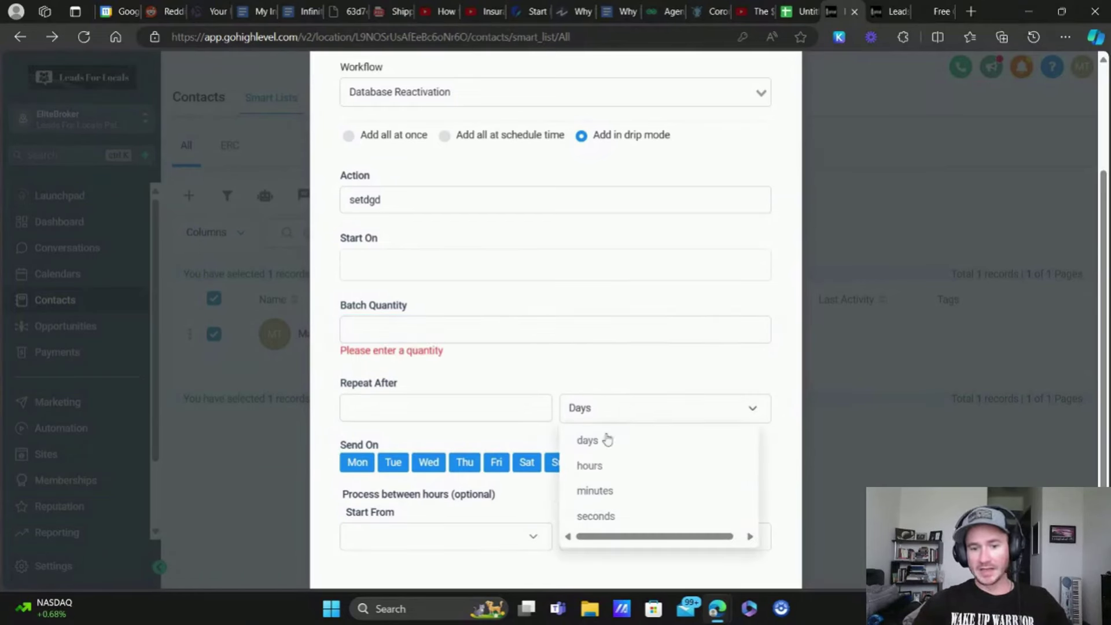
pyautogui.click(591, 466)
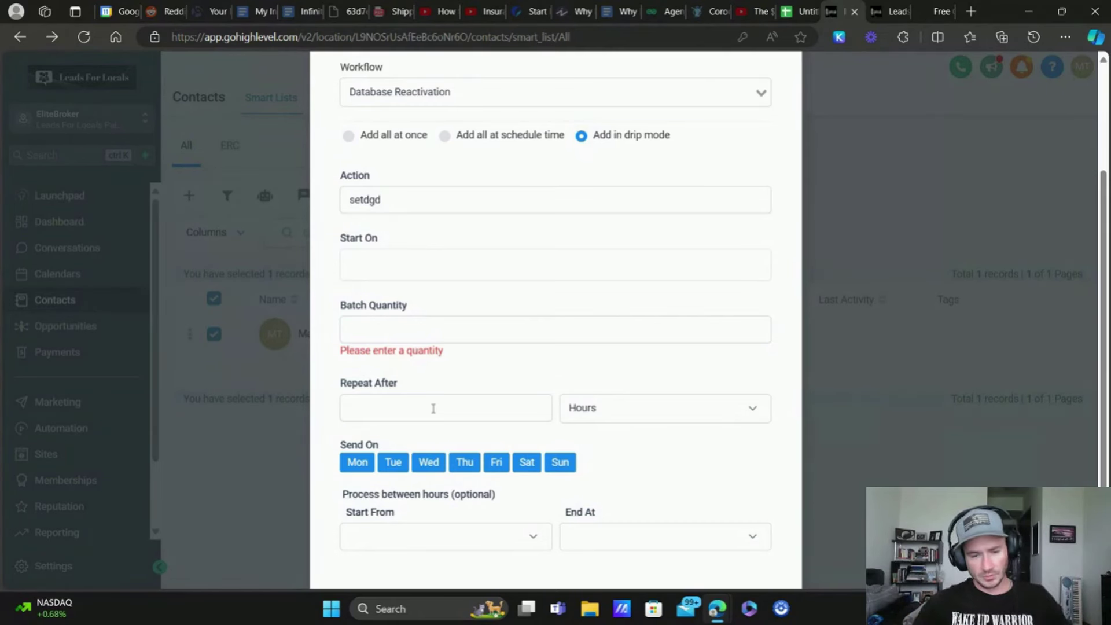
pyautogui.click(446, 322)
pyautogui.write('100')
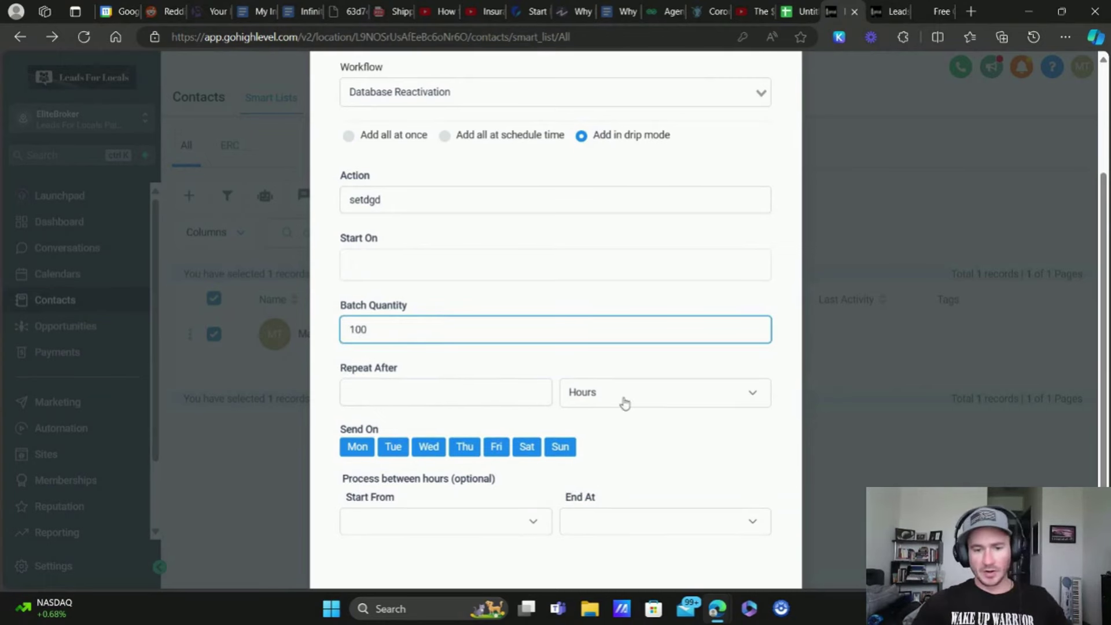
pyautogui.doubleClick(377, 330)
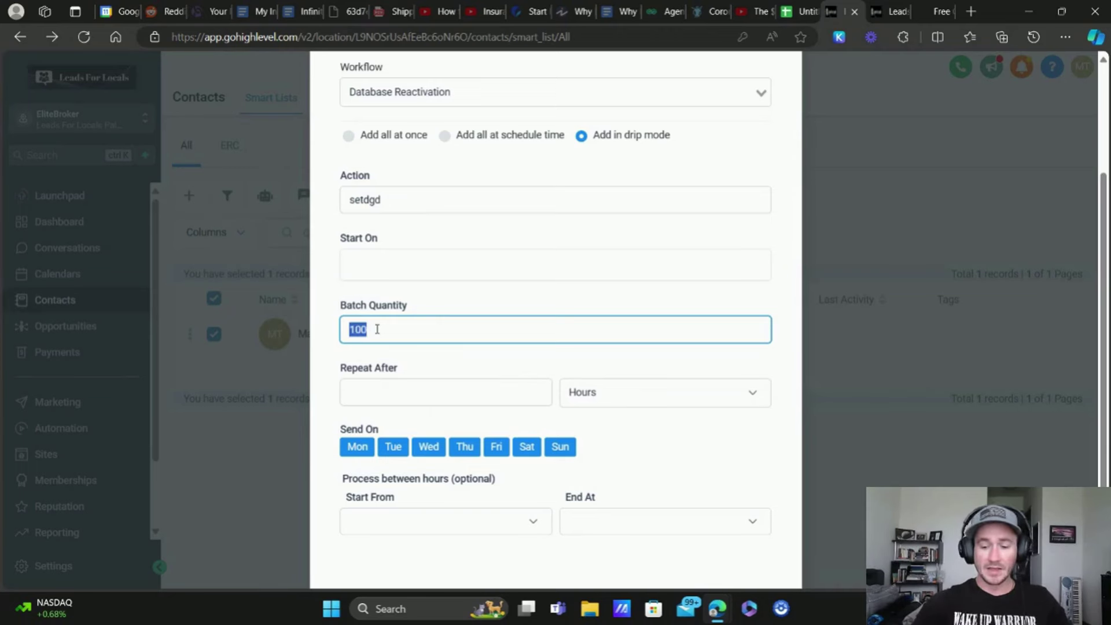
pyautogui.write('25')
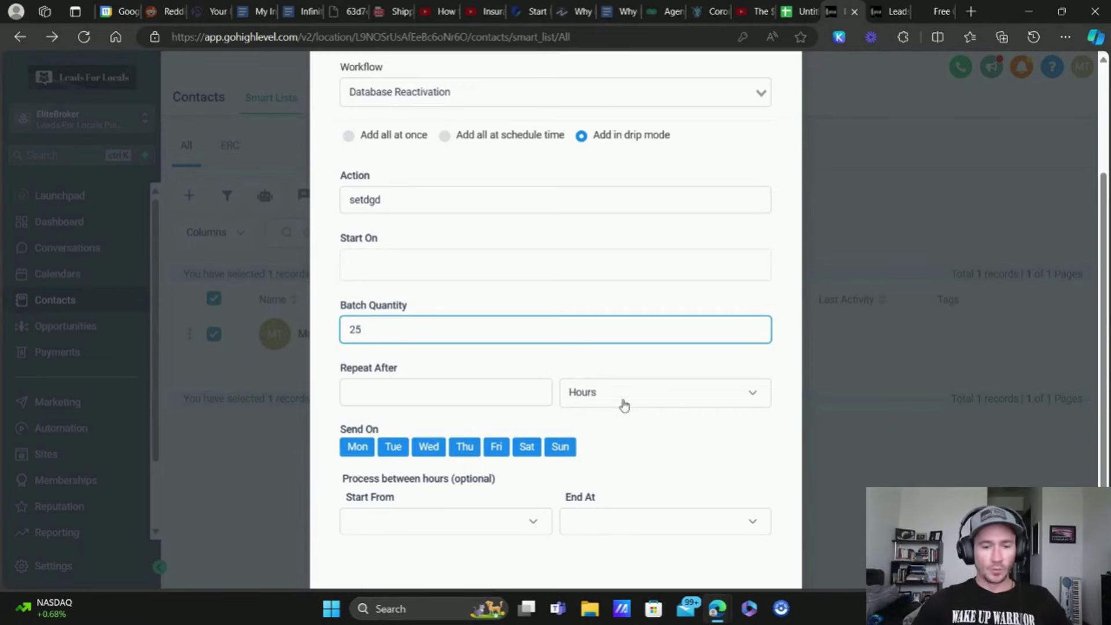
pyautogui.click(655, 404)
pyautogui.click(459, 394)
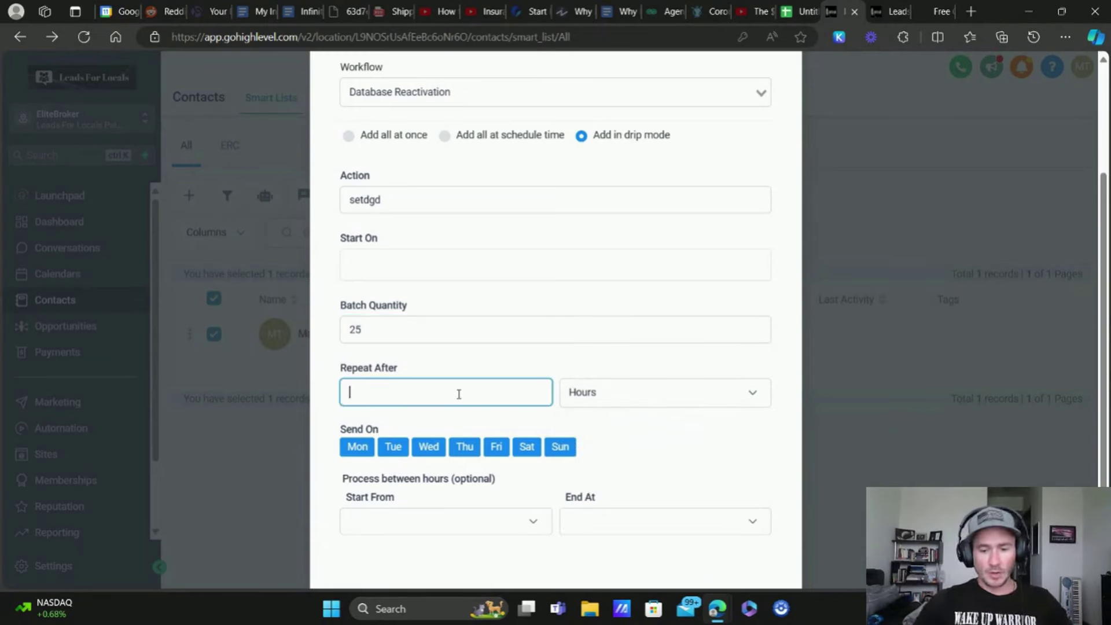
pyautogui.write('2')
# Step: Limit drip processing to between 10:30 am and 04:30 pm
pyautogui.scroll(-2, 635, 444)
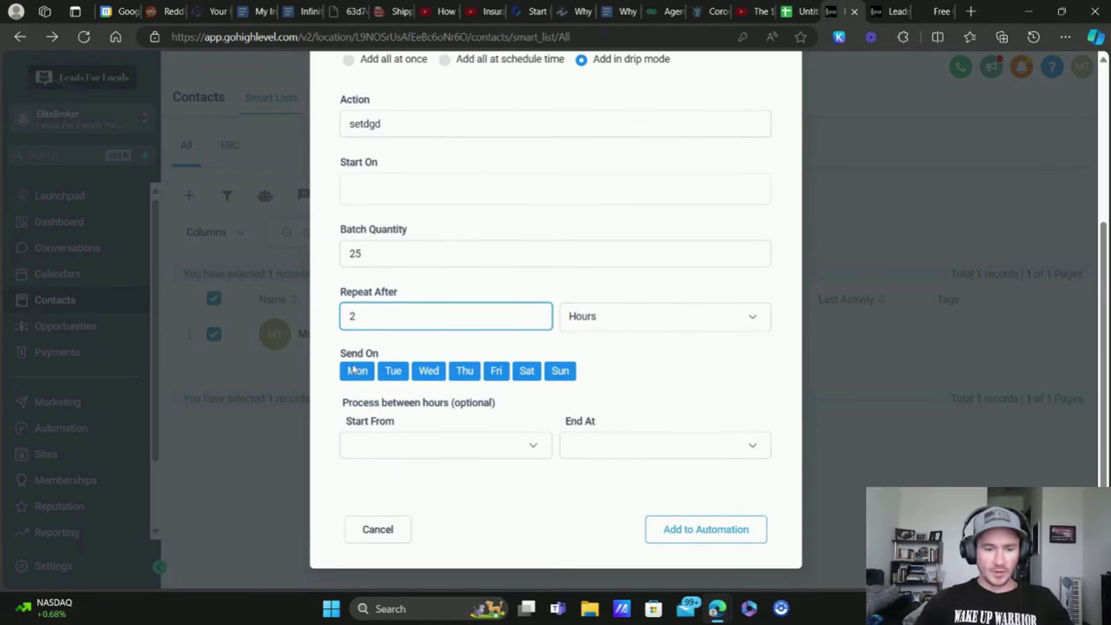
pyautogui.click(529, 446)
pyautogui.scroll(-6, 407, 483)
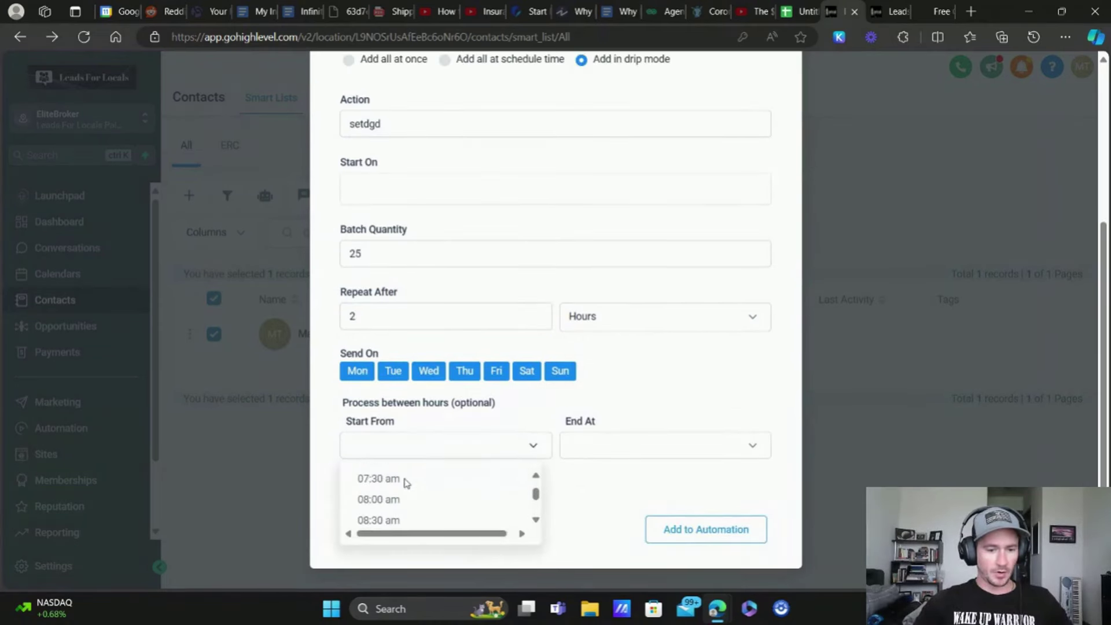
pyautogui.scroll(-1, 405, 489)
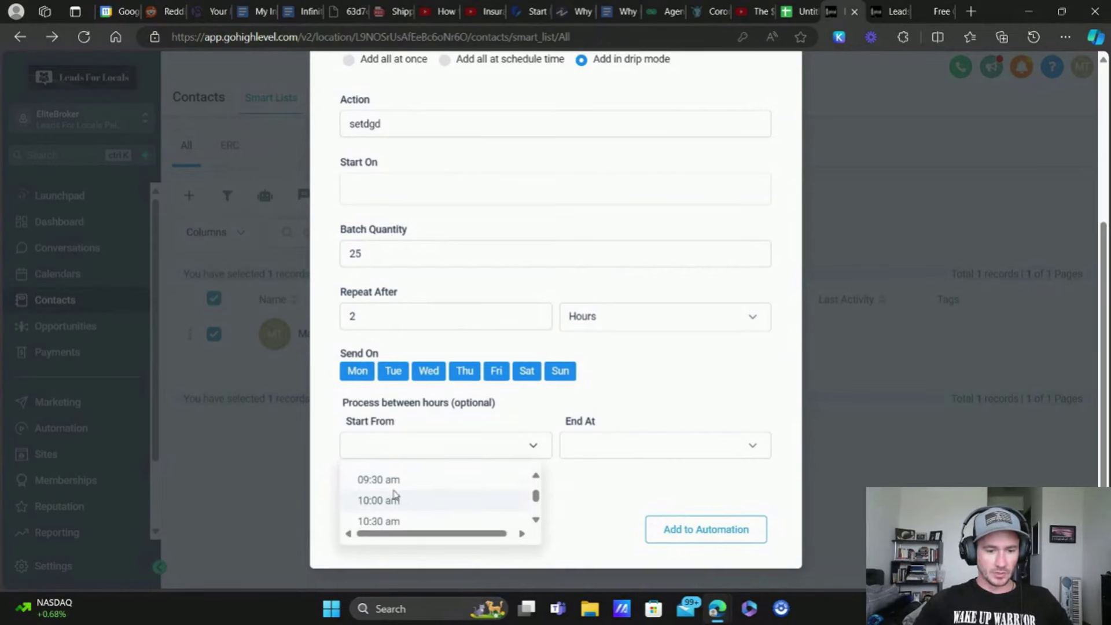
pyautogui.click(390, 511)
pyautogui.click(641, 446)
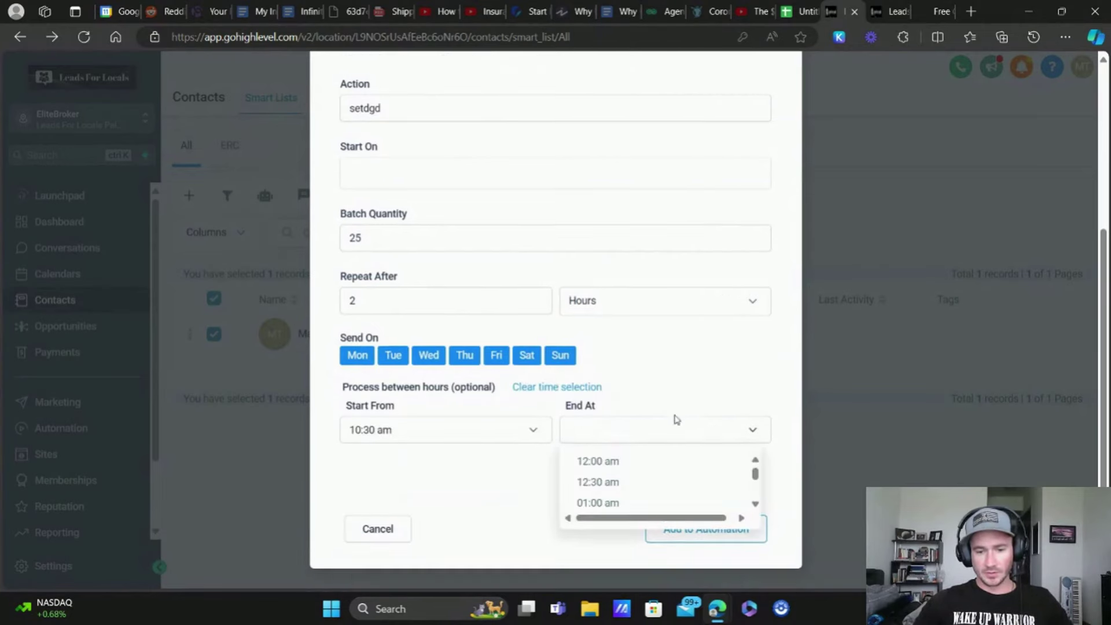
pyautogui.scroll(-3, 644, 469)
pyautogui.scroll(-8, 644, 468)
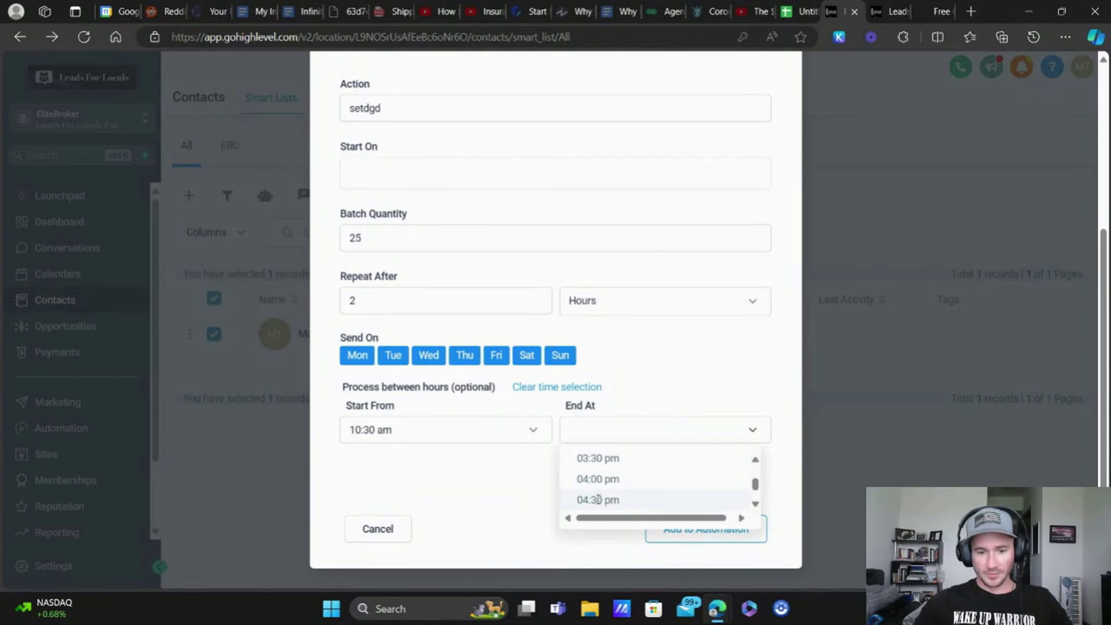
pyautogui.click(631, 497)
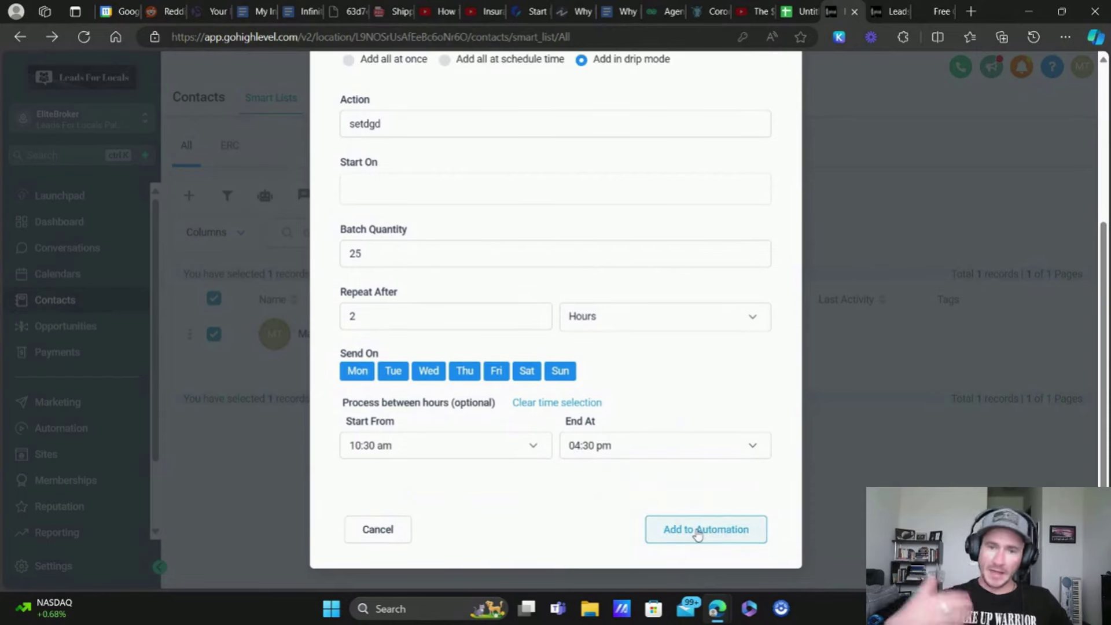
pyautogui.scroll(5, 655, 295)
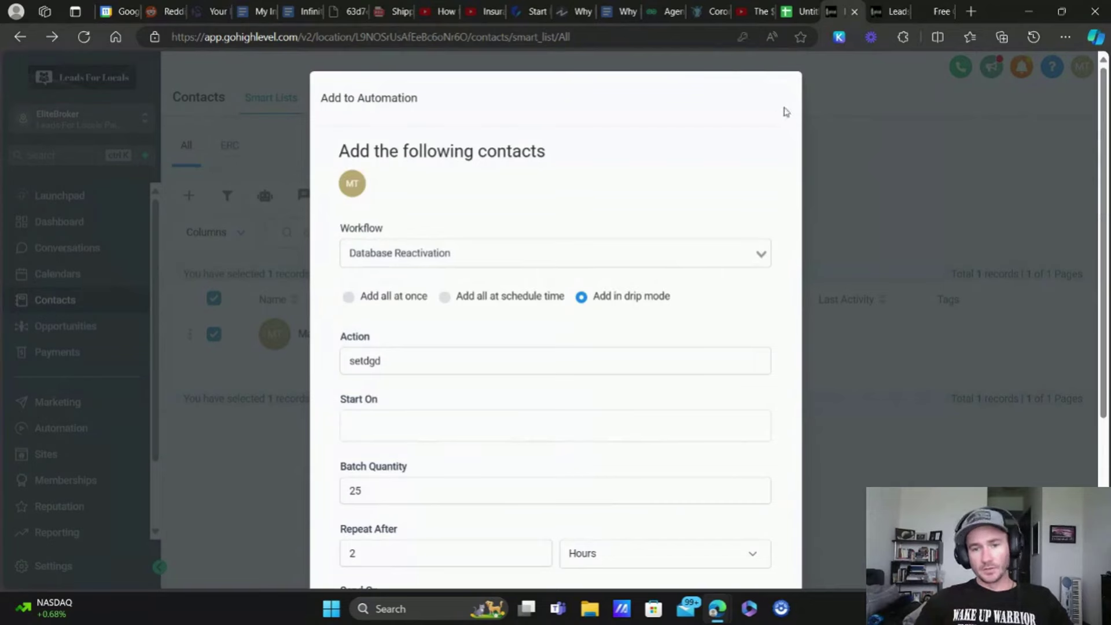
# Step: Close the Add to Automation dialog to return to the EliteBroker Contacts list
pyautogui.click(850, 148)
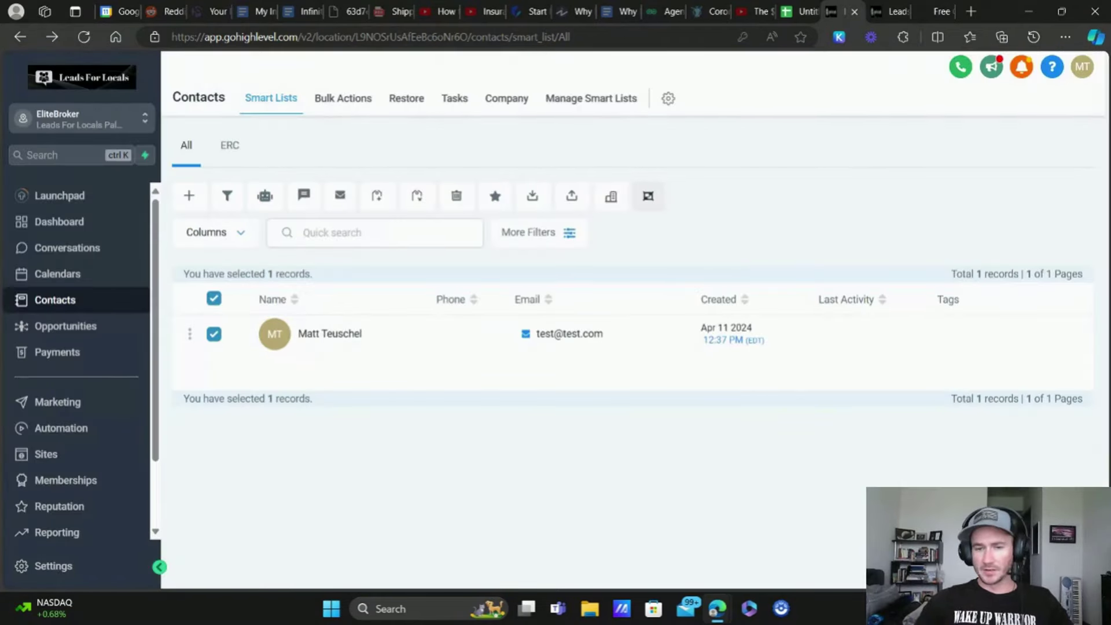